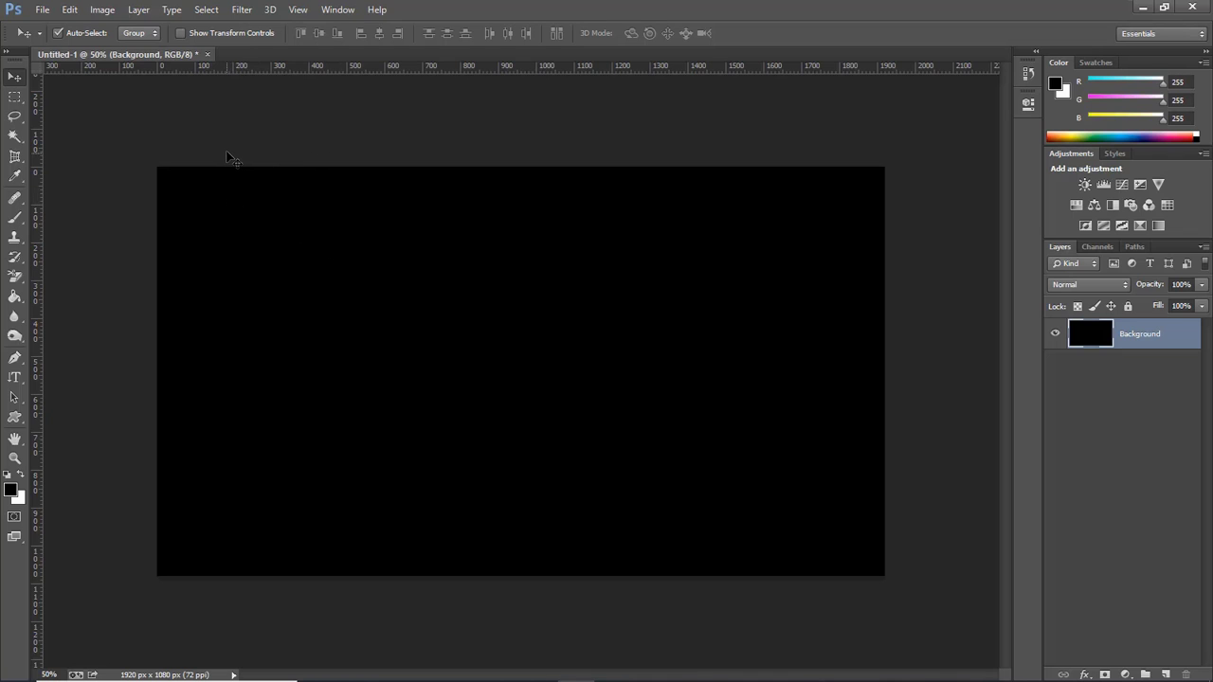
Toggle the toolbar to two columns and back, then pick the marquee tools and list their shapes
{"action": "left_click", "coordinate": [19, 55]}
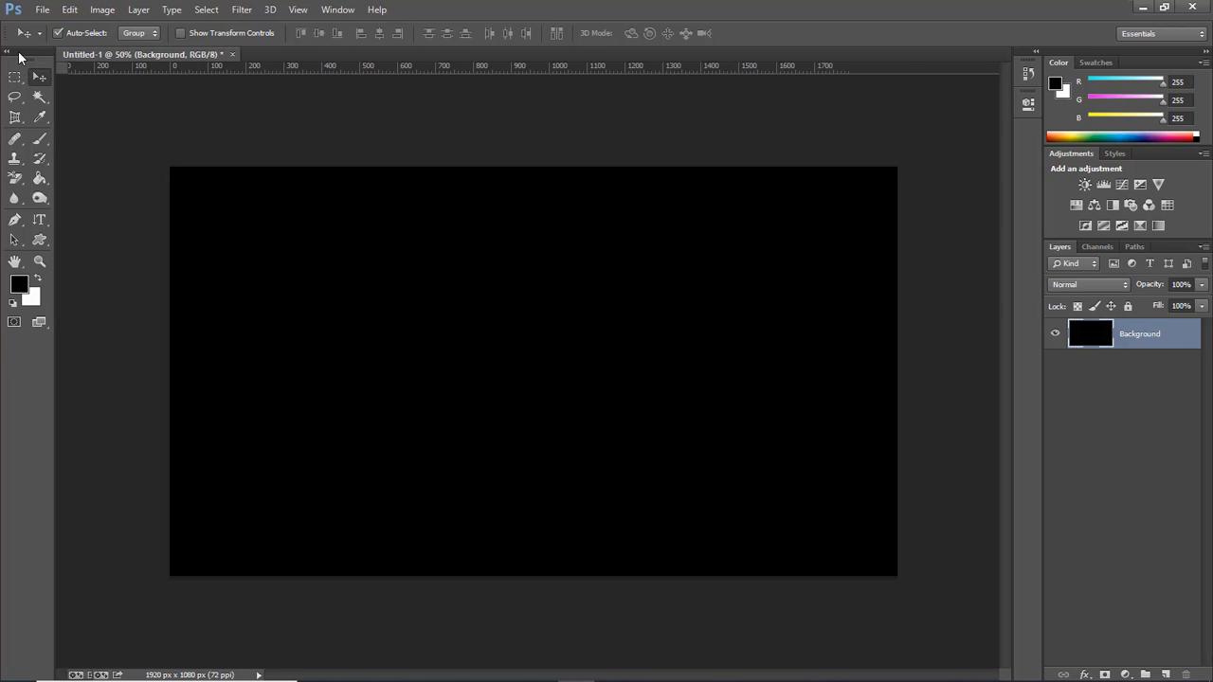
{"action": "left_click", "coordinate": [18, 55]}
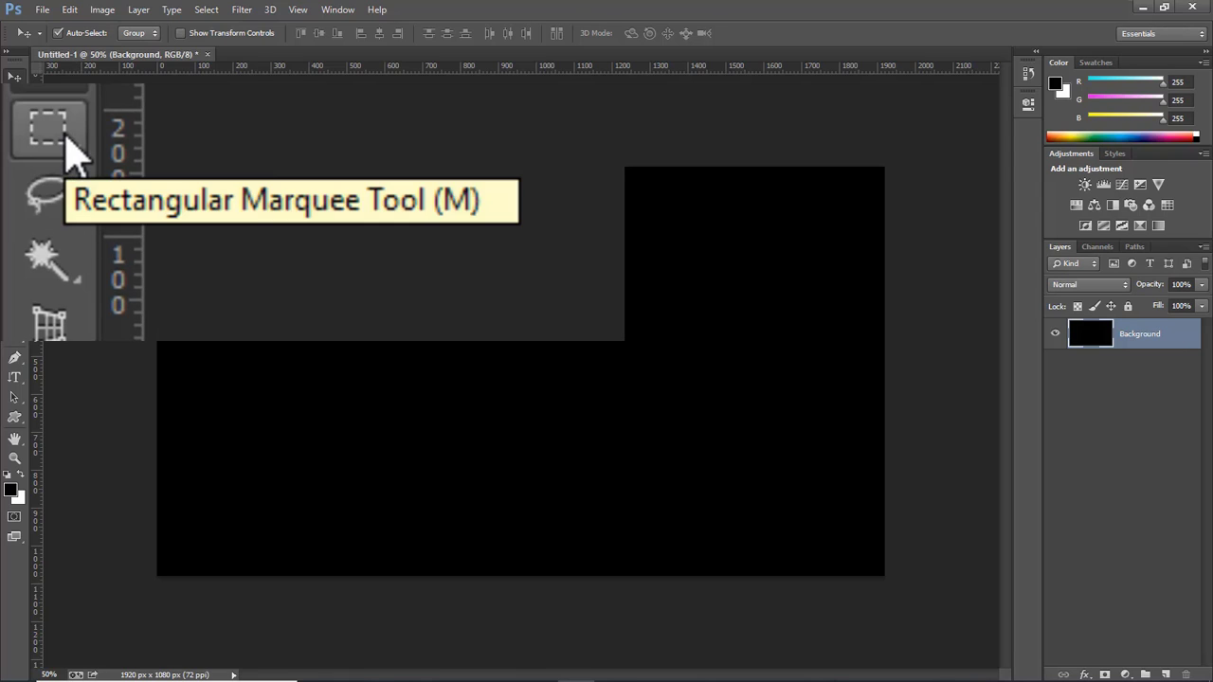
{"action": "key", "text": "m"}
{"action": "right_click", "coordinate": [76, 157]}
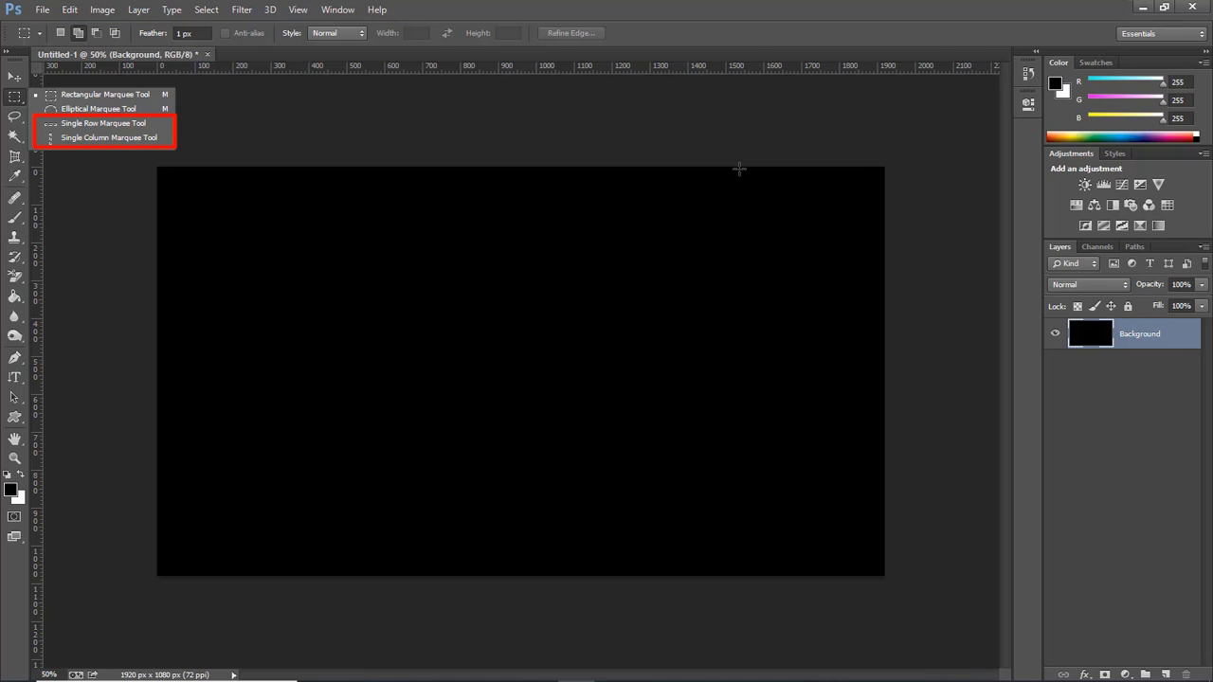
{"action": "left_click", "coordinate": [15, 96]}
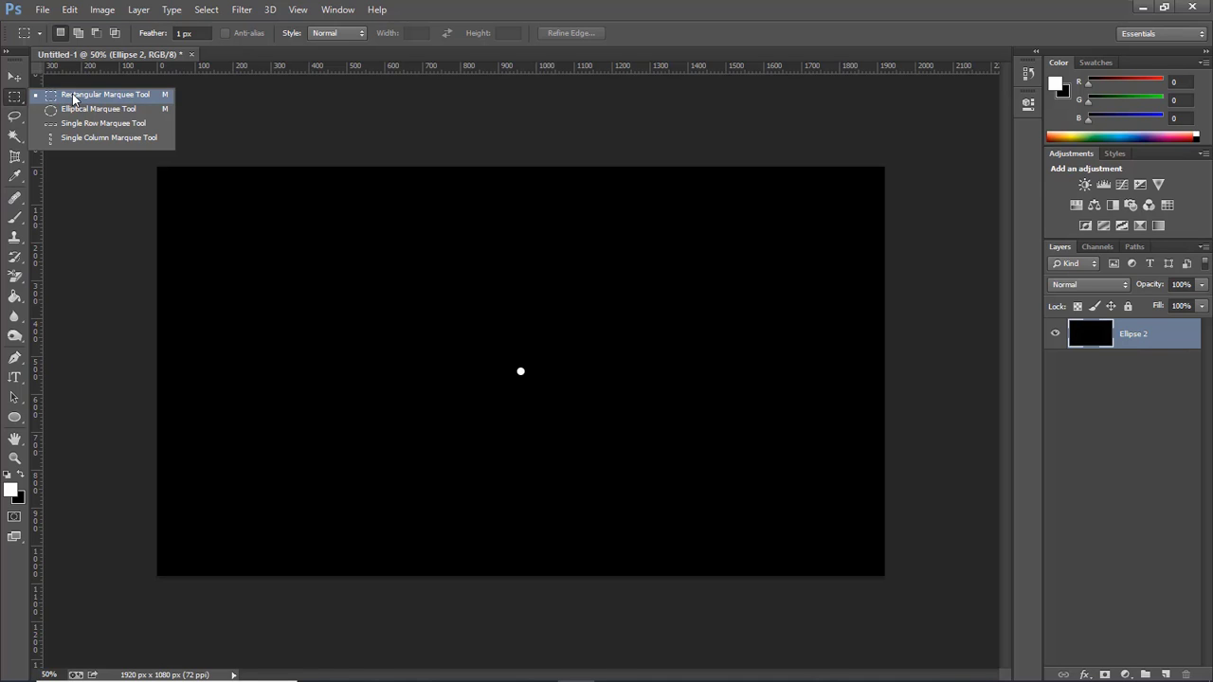
With Rectangular Marquee, draw several rectangle selections, clearing and restoring each
{"action": "left_click", "coordinate": [73, 98]}
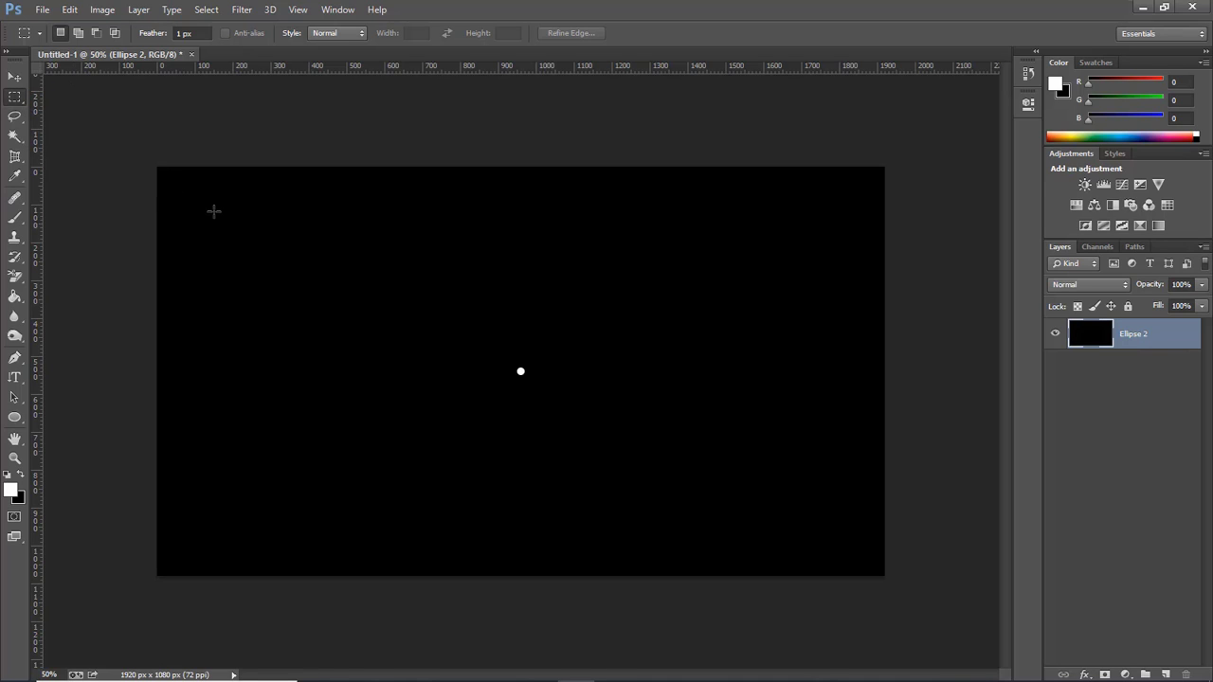
{"action": "left_click_drag", "start_coordinate": [283, 237], "coordinate": [690, 382]}
{"action": "left_click", "coordinate": [690, 382]}
{"action": "key", "text": "ctrl+z"}
{"action": "mouse_move", "coordinate": [560, 202]}
{"action": "left_mouse_down"}
{"action": "mouse_move", "coordinate": [599, 310]}
{"action": "mouse_move", "coordinate": [712, 528]}
{"action": "left_mouse_up"}
{"action": "left_click", "coordinate": [710, 525]}
{"action": "key", "text": "ctrl+z"}
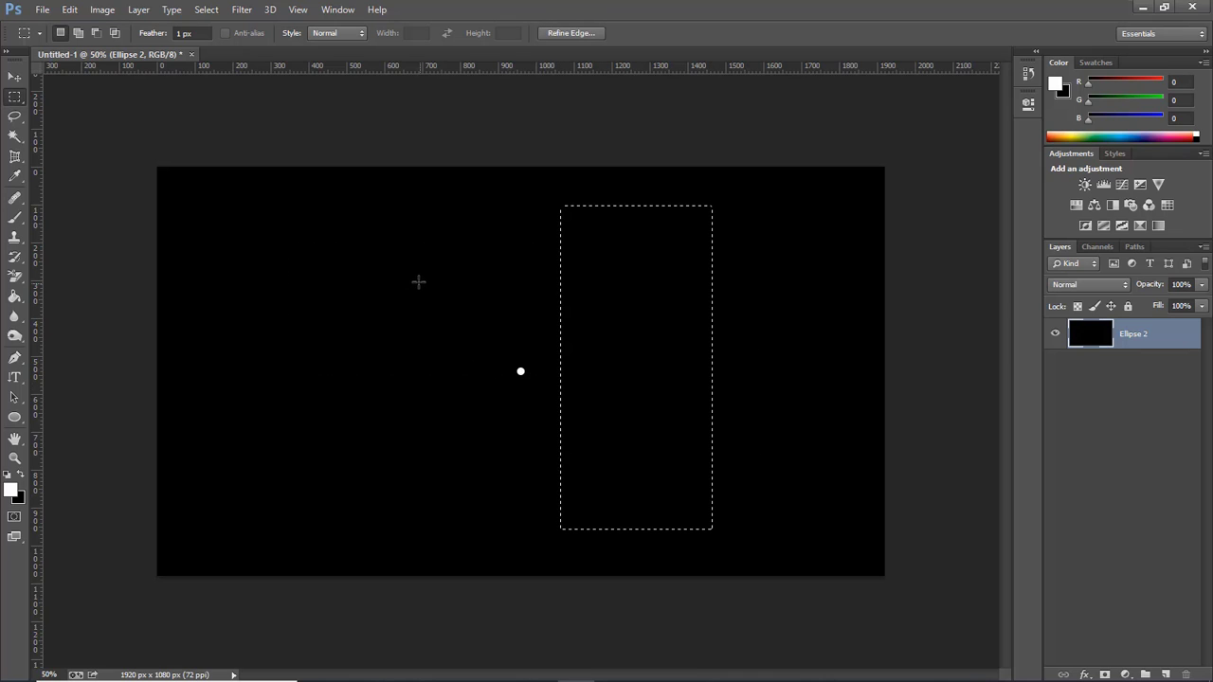
{"action": "left_click_drag", "start_coordinate": [404, 272], "coordinate": [705, 504]}
{"action": "key", "text": "ctrl+d"}
{"action": "key", "text": "ctrl+z"}
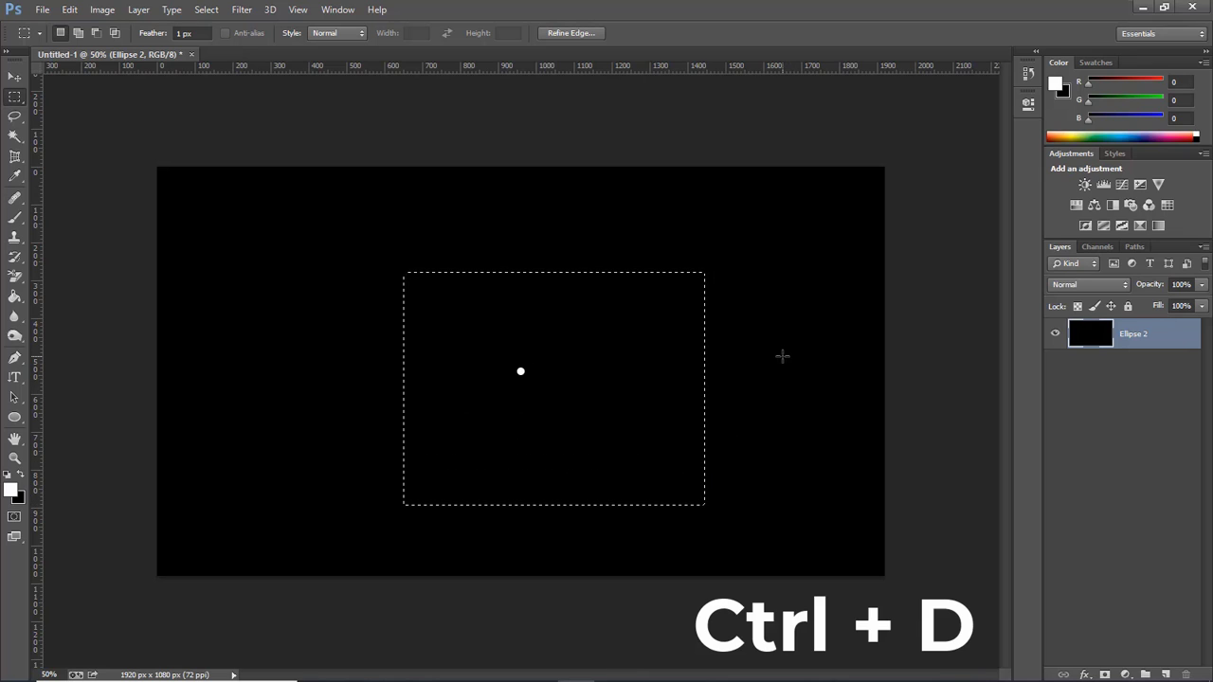
{"action": "left_click", "coordinate": [729, 370]}
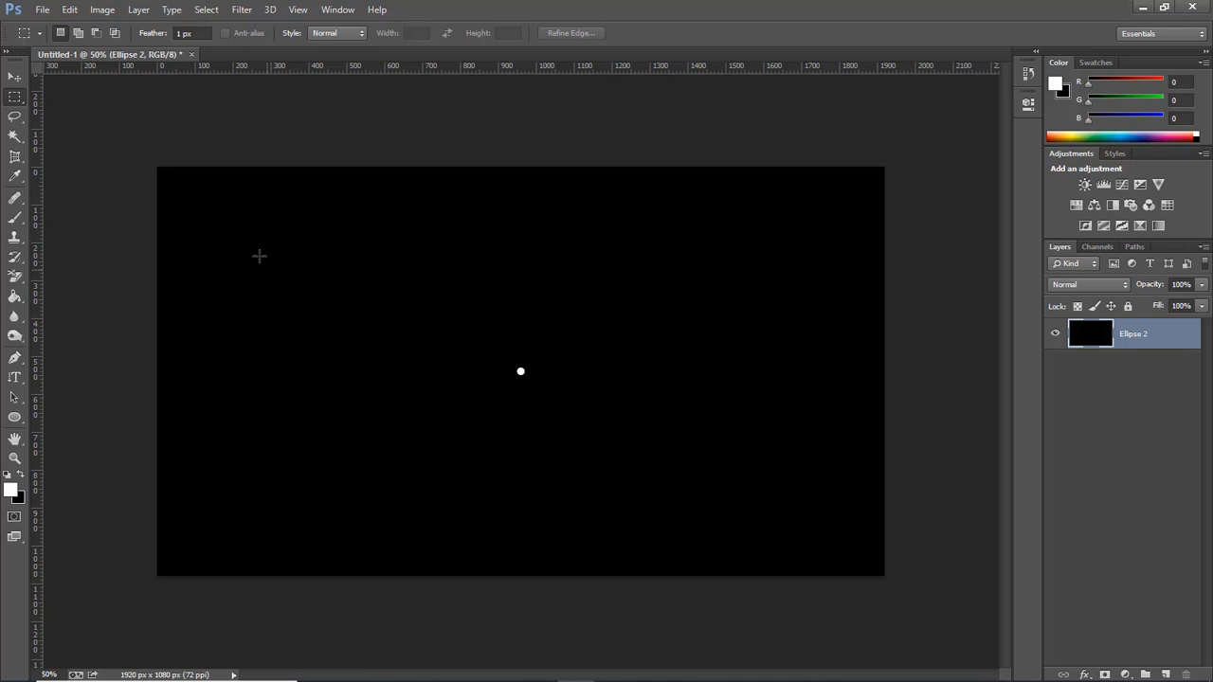
Draw a Shift-constrained square selection at upper left, then deselect it
{"action": "mouse_move", "coordinate": [248, 232]}
{"action": "left_mouse_down"}
{"action": "mouse_move", "coordinate": [440, 432]}
{"action": "mouse_move", "coordinate": [514, 481]}
{"action": "left_mouse_up"}
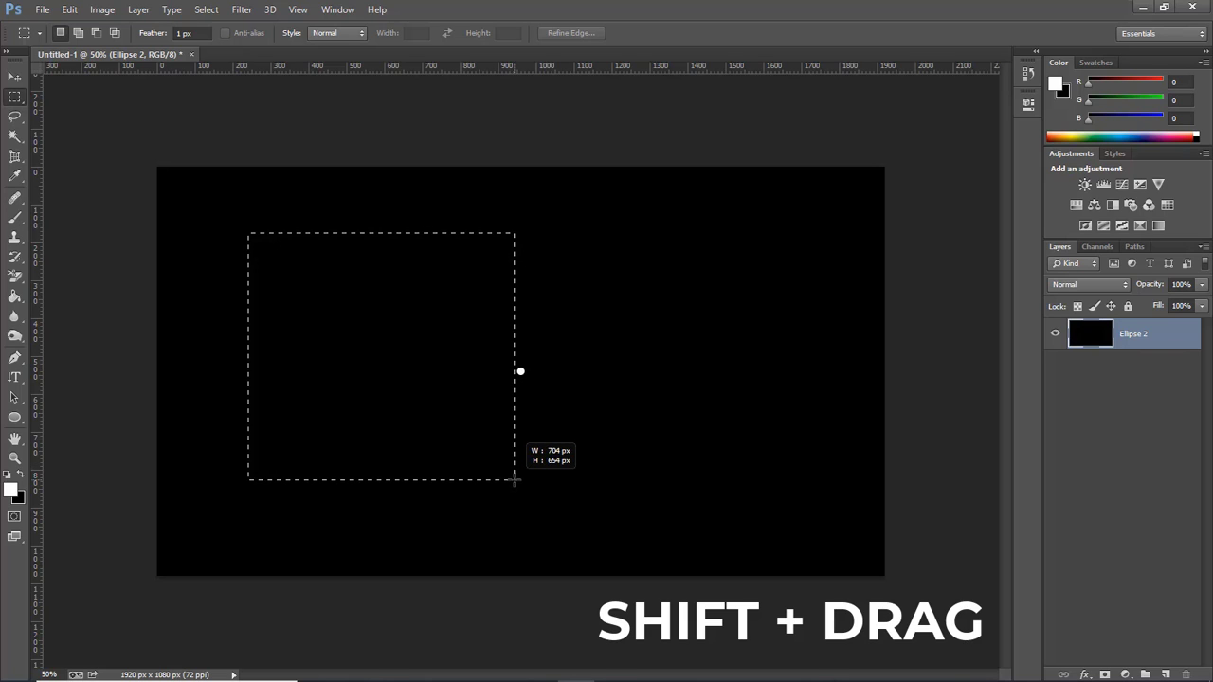
{"action": "key", "text": "shift"}
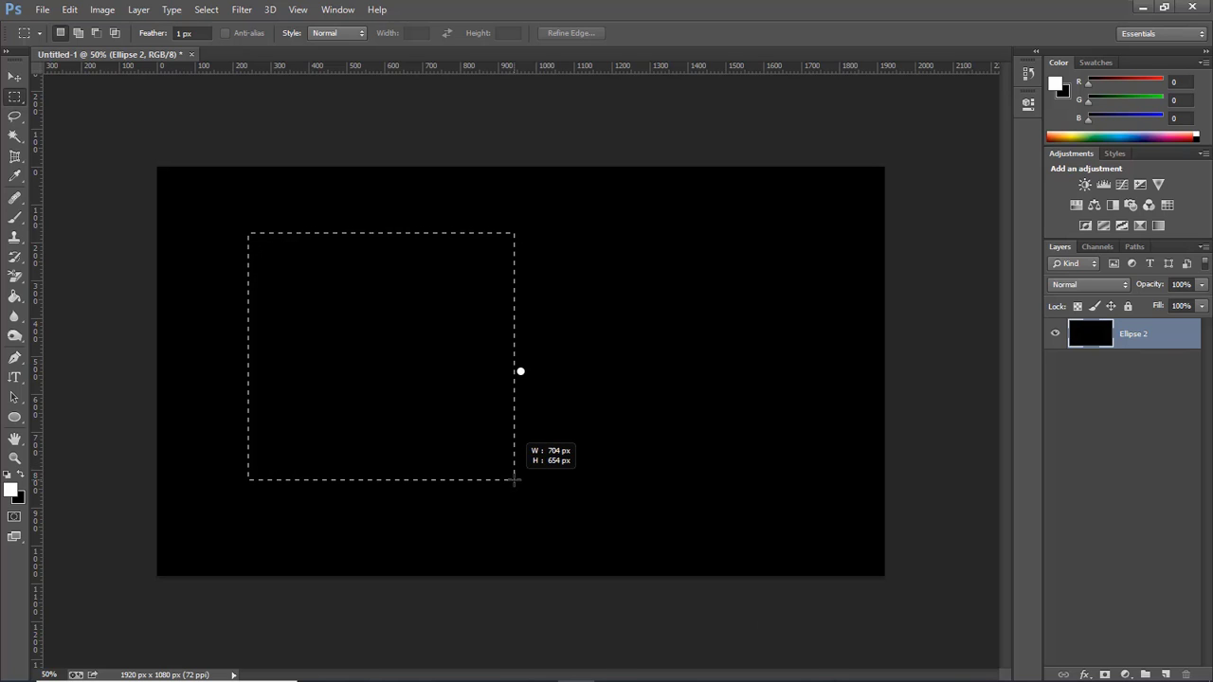
{"action": "key", "text": "shift"}
{"action": "key", "text": "shift"}
{"action": "left_click", "coordinate": [515, 479]}
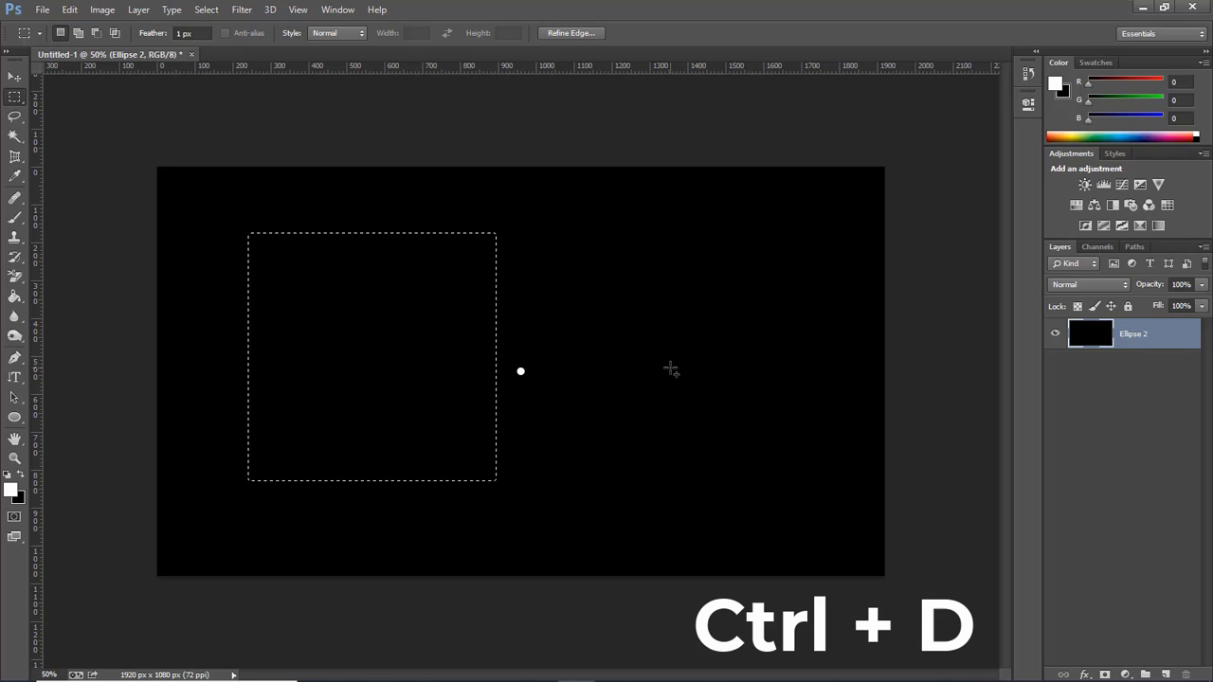
{"action": "key", "text": "ctrl+d"}
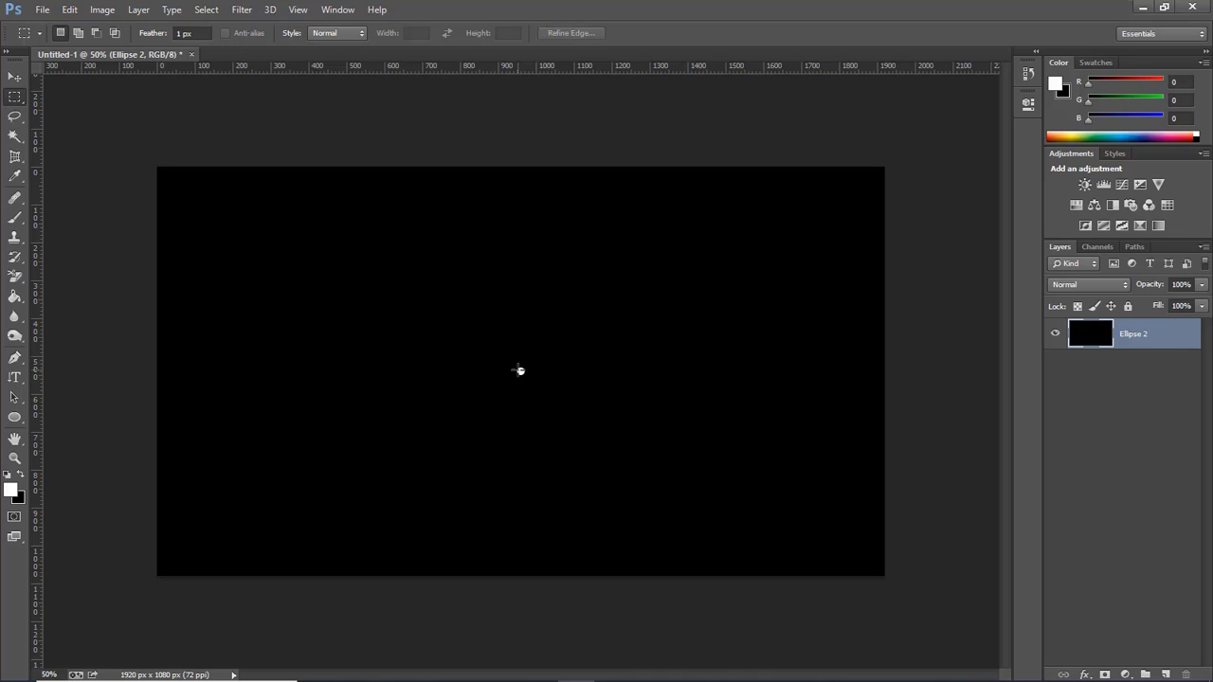
Draw rectangle and square selections centred on the dot, move the square, and deselect each
{"action": "left_click_drag", "start_coordinate": [520, 370], "coordinate": [556, 522]}
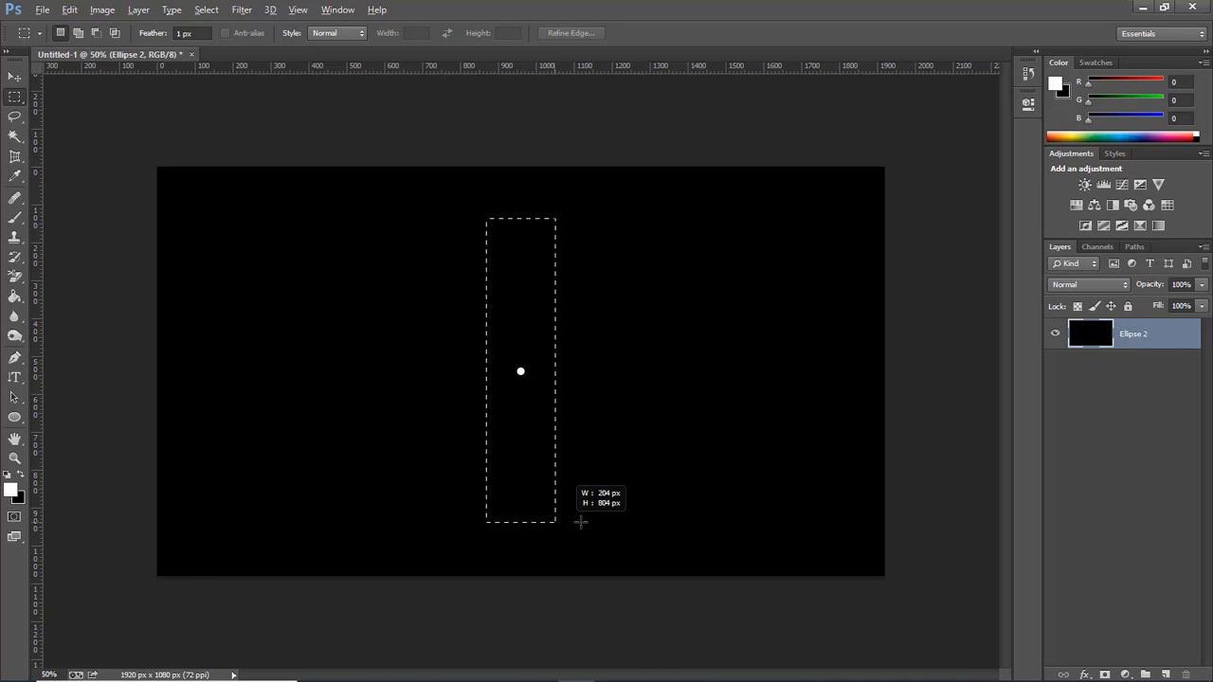
{"action": "mouse_move", "coordinate": [556, 522]}
{"action": "left_mouse_down"}
{"action": "mouse_move", "coordinate": [768, 402]}
{"action": "mouse_move", "coordinate": [753, 438]}
{"action": "mouse_move", "coordinate": [654, 499]}
{"action": "mouse_move", "coordinate": [539, 499]}
{"action": "mouse_move", "coordinate": [607, 480]}
{"action": "mouse_move", "coordinate": [697, 481]}
{"action": "left_mouse_up"}
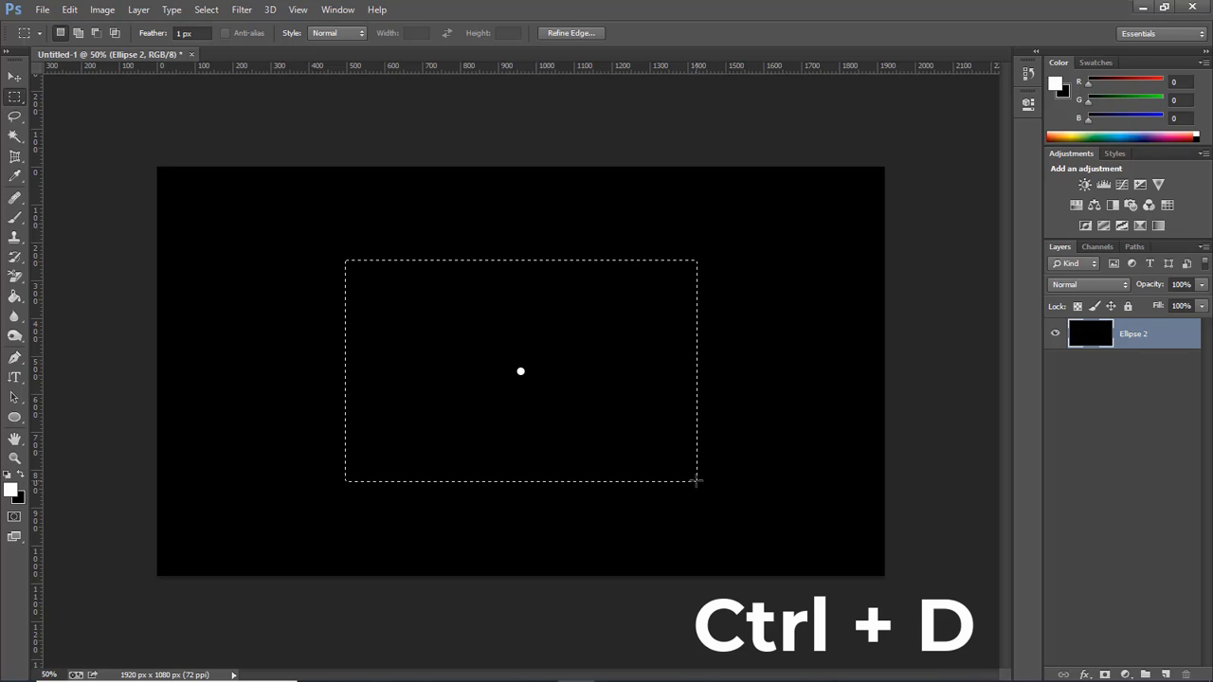
{"action": "key", "text": "ctrl+d"}
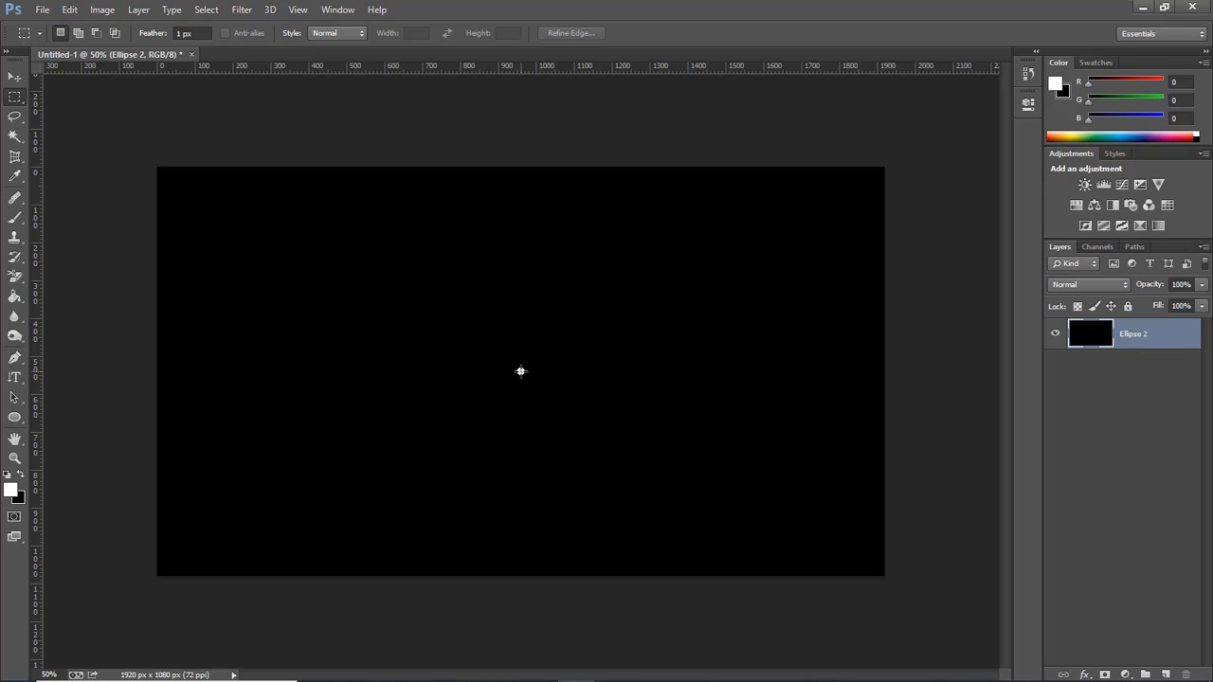
{"action": "left_click_drag", "start_coordinate": [520, 370], "coordinate": [659, 490]}
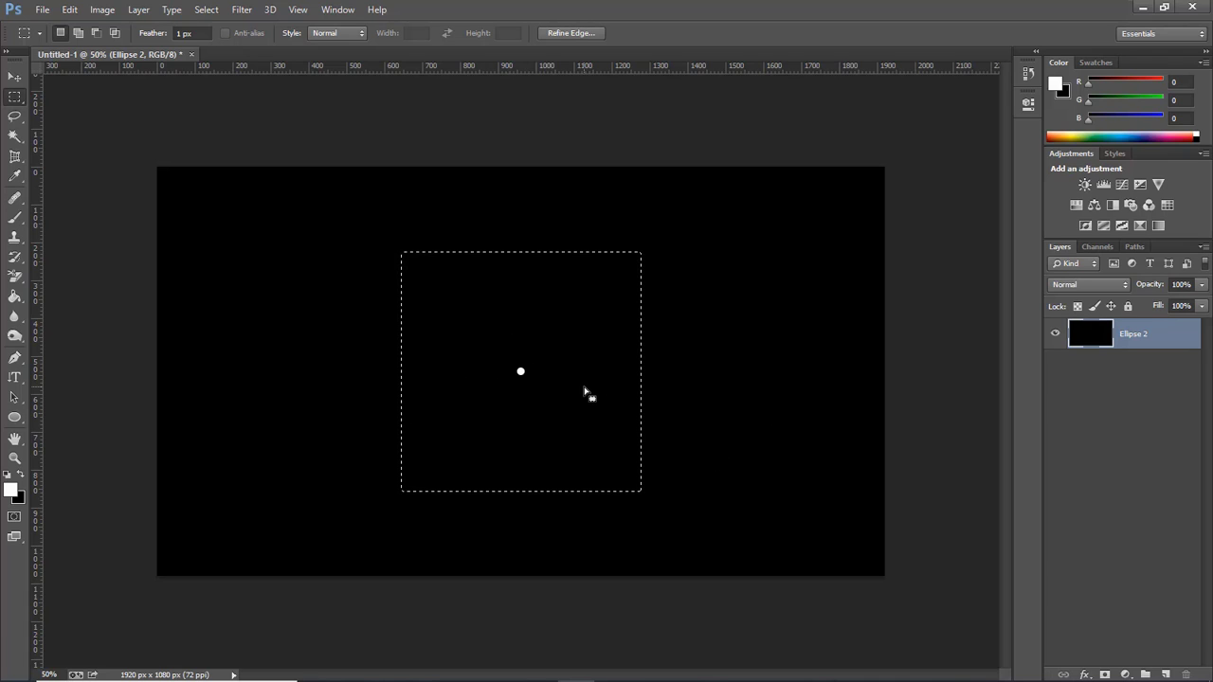
{"action": "mouse_move", "coordinate": [588, 395]}
{"action": "left_mouse_down"}
{"action": "mouse_move", "coordinate": [694, 316]}
{"action": "mouse_move", "coordinate": [691, 392]}
{"action": "mouse_move", "coordinate": [457, 382]}
{"action": "left_mouse_up"}
{"action": "key", "text": "ctrl+d"}
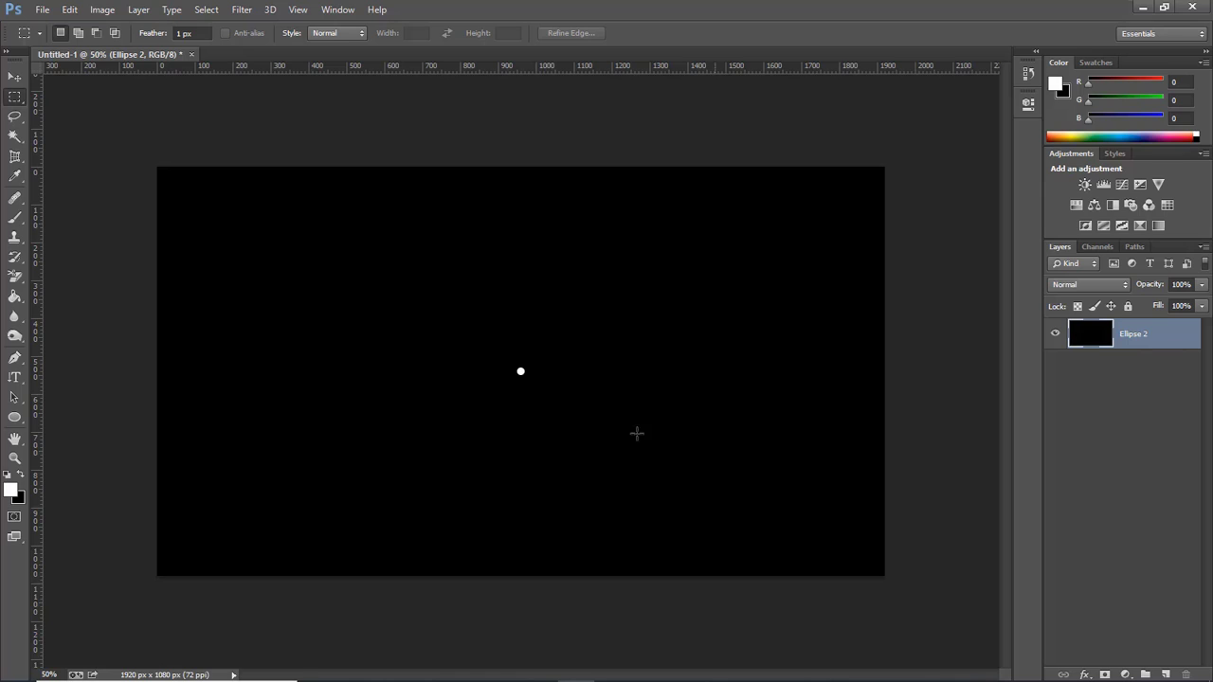
Switch to the Elliptical Marquee and draw several oval selections on the canvas
{"action": "right_click", "coordinate": [19, 99]}
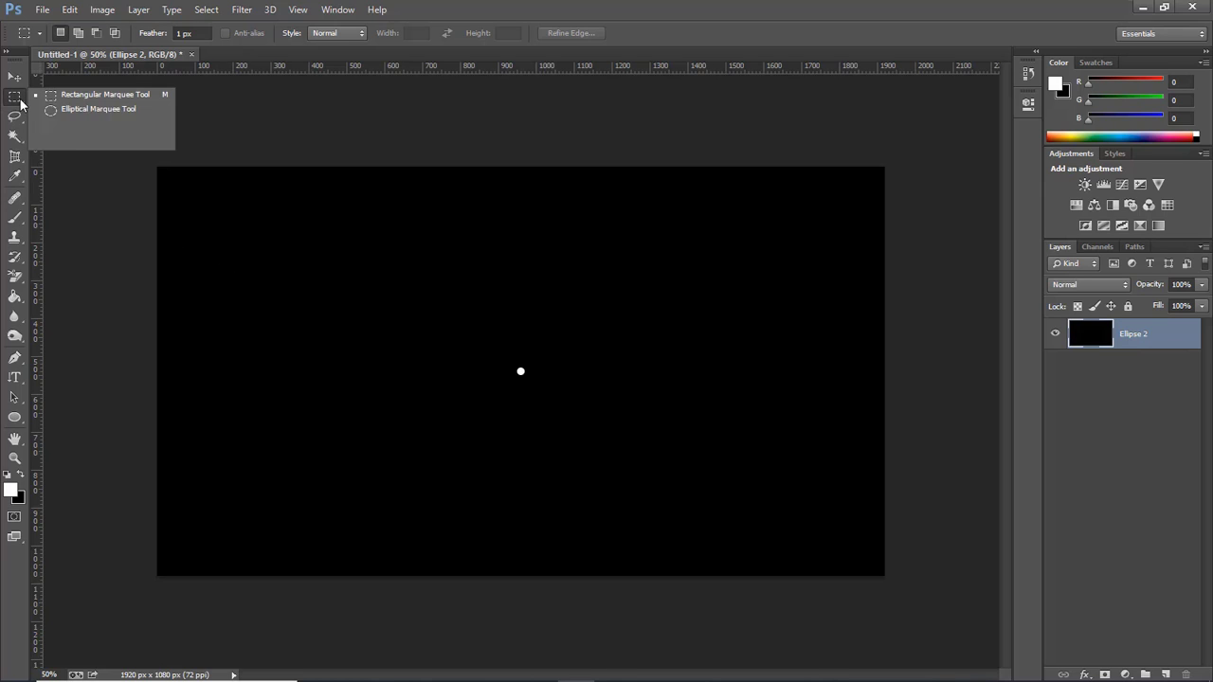
{"action": "left_click", "coordinate": [73, 114]}
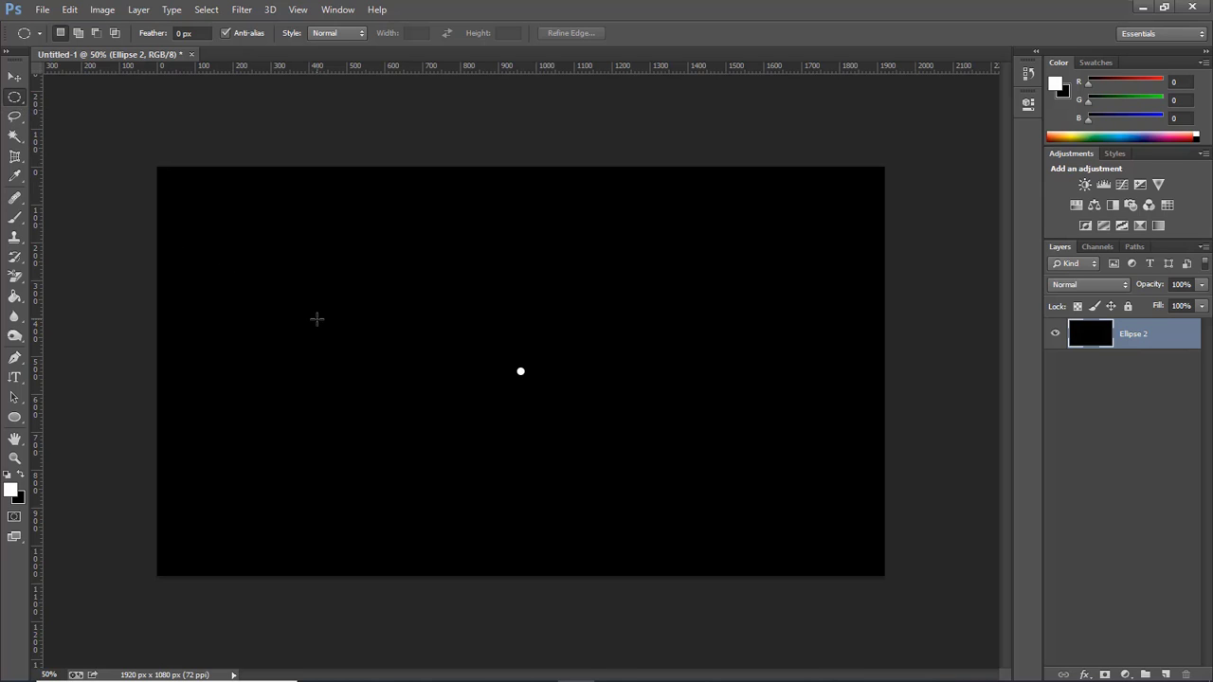
{"action": "left_click_drag", "start_coordinate": [225, 250], "coordinate": [417, 411]}
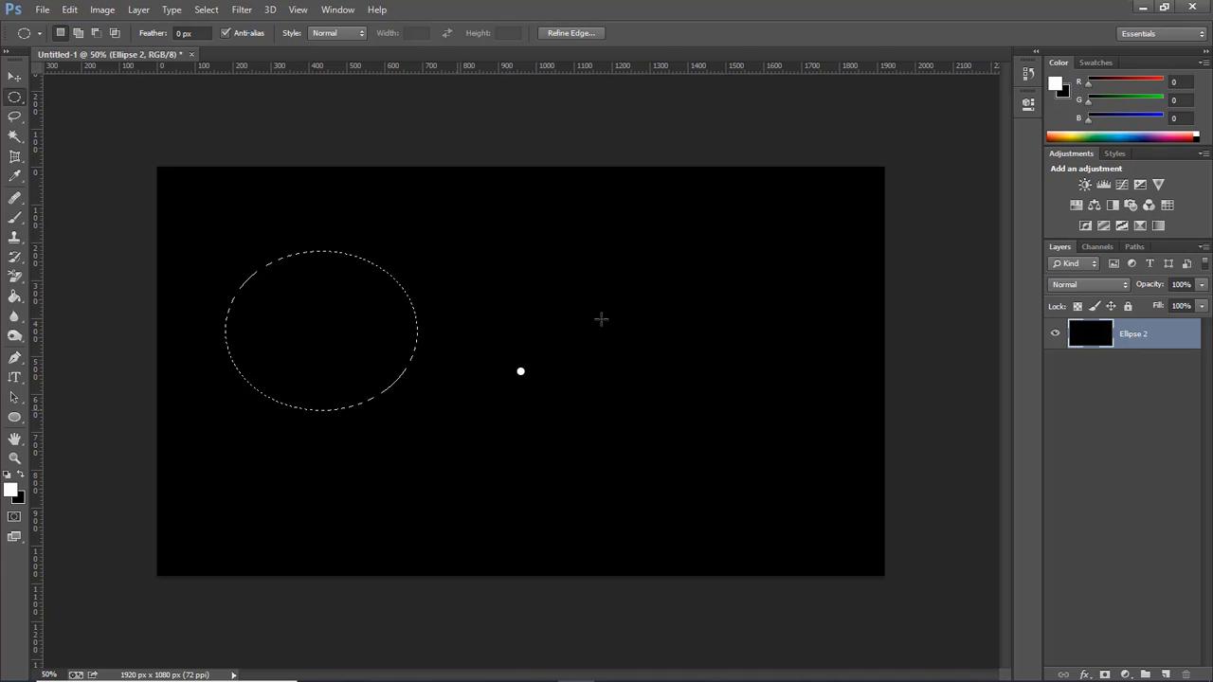
{"action": "left_click_drag", "start_coordinate": [607, 258], "coordinate": [694, 510]}
{"action": "left_click_drag", "start_coordinate": [313, 297], "coordinate": [707, 339]}
Draw and clear tall ovals, a Shift-constrained circle and an oval from the dot
{"action": "left_click_drag", "start_coordinate": [566, 224], "coordinate": [791, 490]}
{"action": "left_click", "coordinate": [796, 490]}
{"action": "left_click_drag", "start_coordinate": [566, 227], "coordinate": [796, 490]}
{"action": "left_click", "coordinate": [795, 490]}
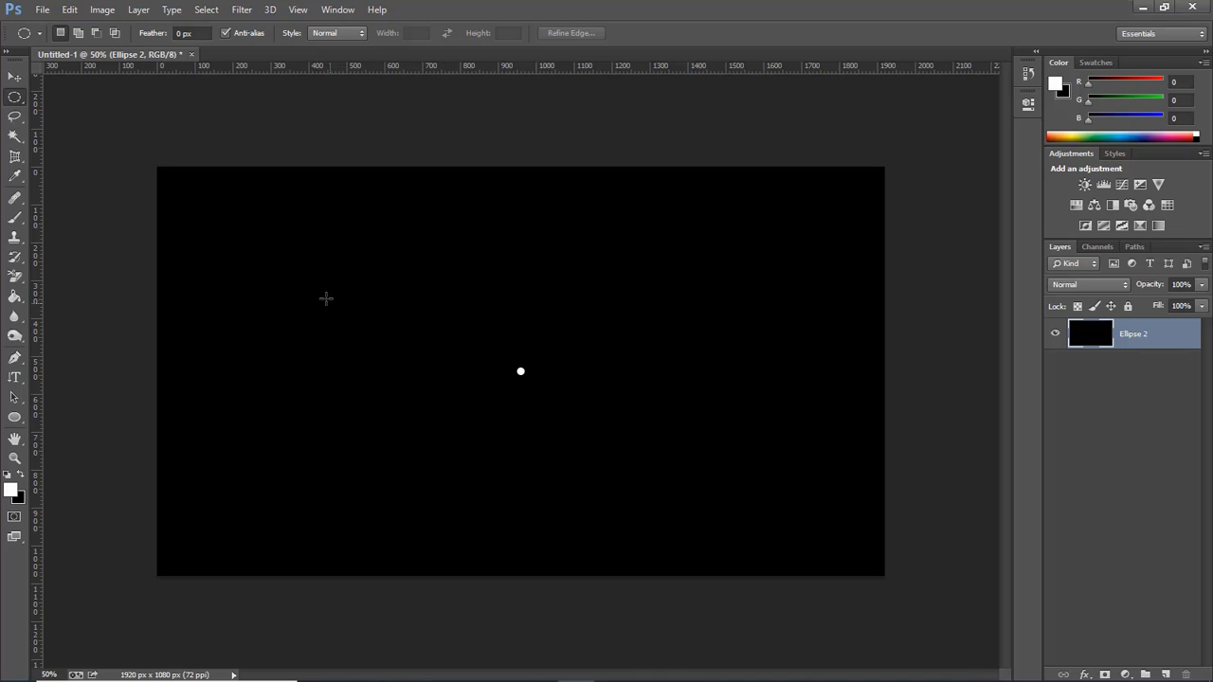
{"action": "left_click_drag", "start_coordinate": [308, 286], "coordinate": [549, 482]}
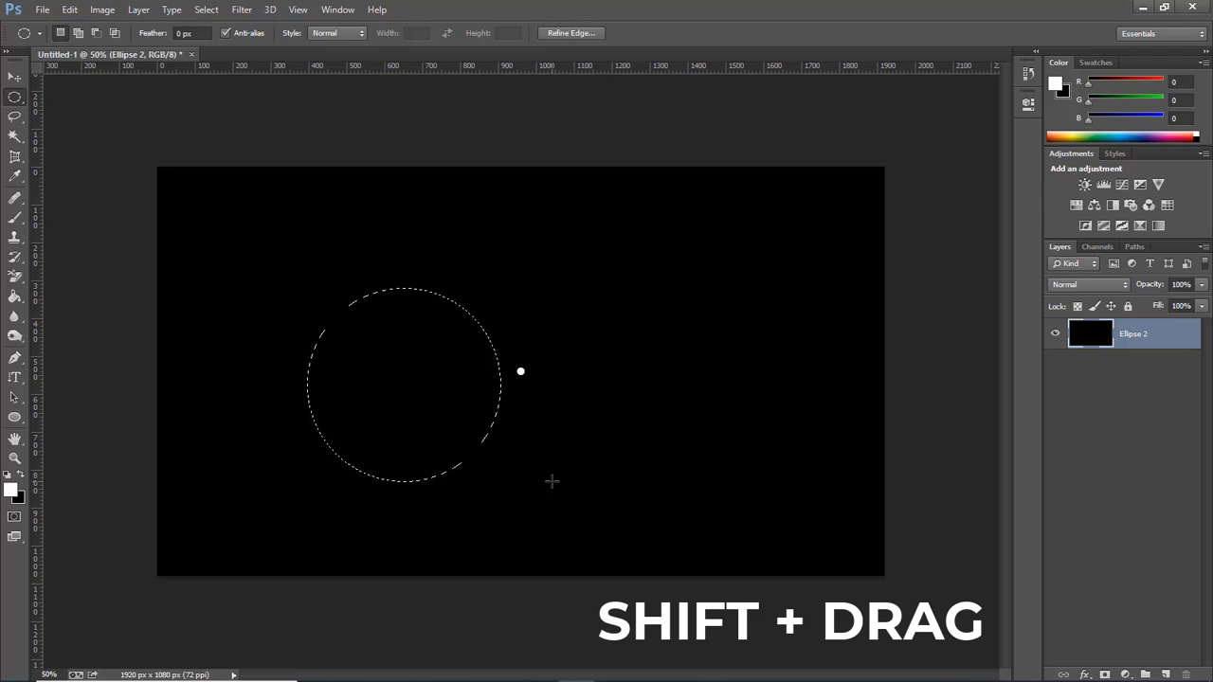
{"action": "left_click", "coordinate": [551, 481]}
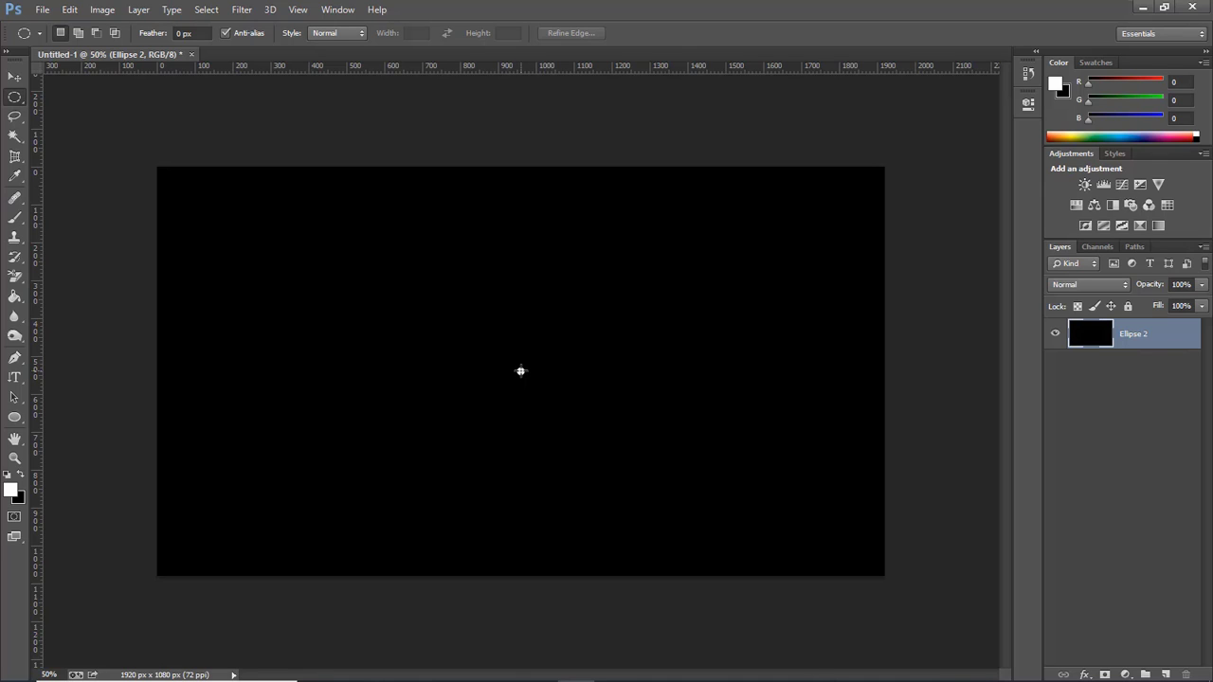
{"action": "left_click_drag", "start_coordinate": [520, 371], "coordinate": [611, 437]}
{"action": "left_click", "coordinate": [728, 413]}
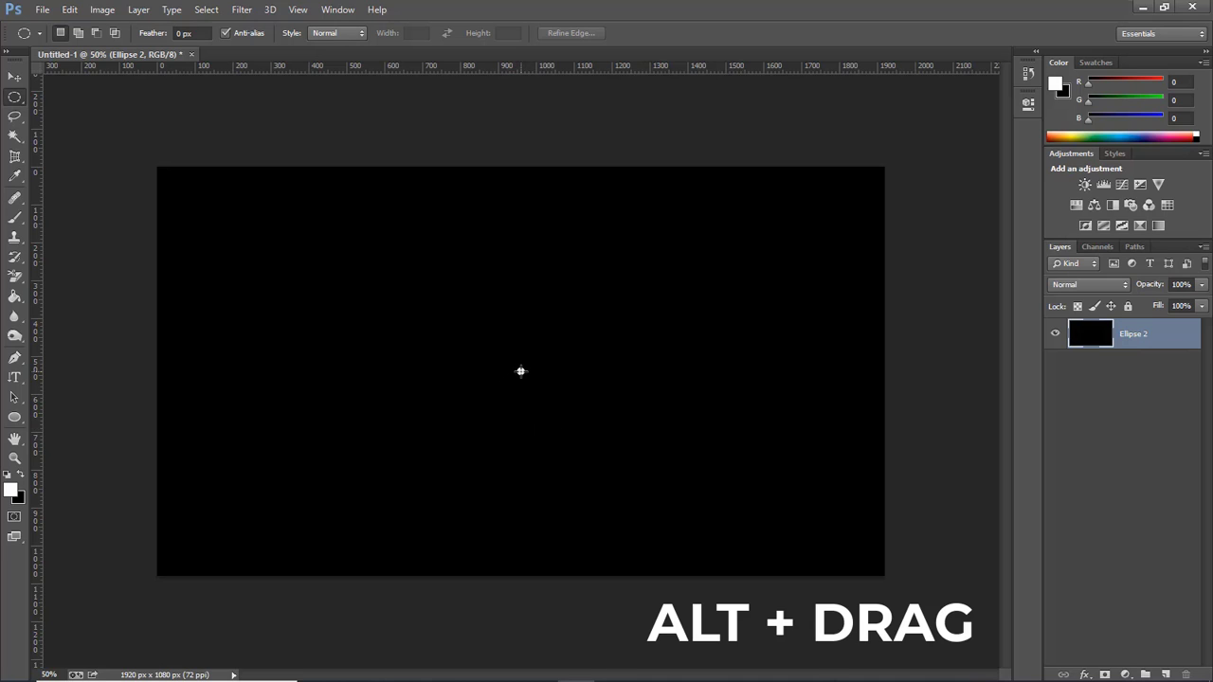
Draw centred oval and circle selections from the dot, move the circle, and deselect
{"action": "mouse_move", "coordinate": [521, 370]}
{"action": "left_mouse_down"}
{"action": "mouse_move", "coordinate": [750, 461]}
{"action": "mouse_move", "coordinate": [529, 460]}
{"action": "mouse_move", "coordinate": [845, 540]}
{"action": "left_mouse_up"}
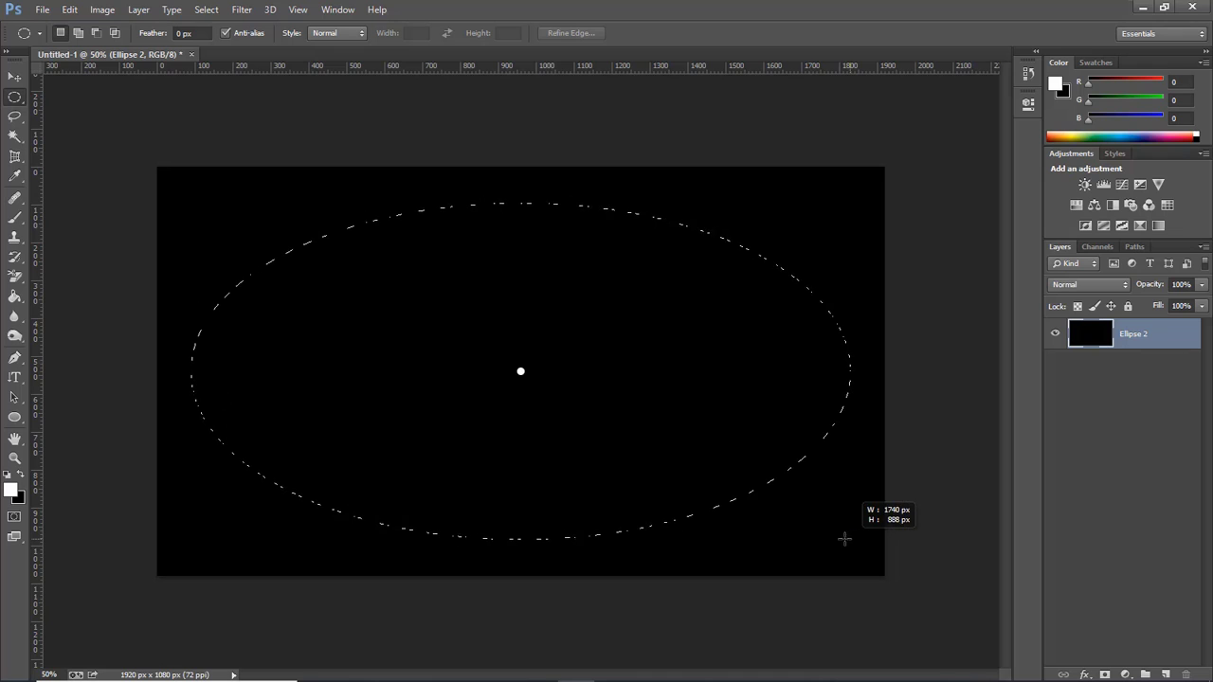
{"action": "left_click_drag", "start_coordinate": [844, 539], "coordinate": [593, 503]}
{"action": "key", "text": "ctrl+d"}
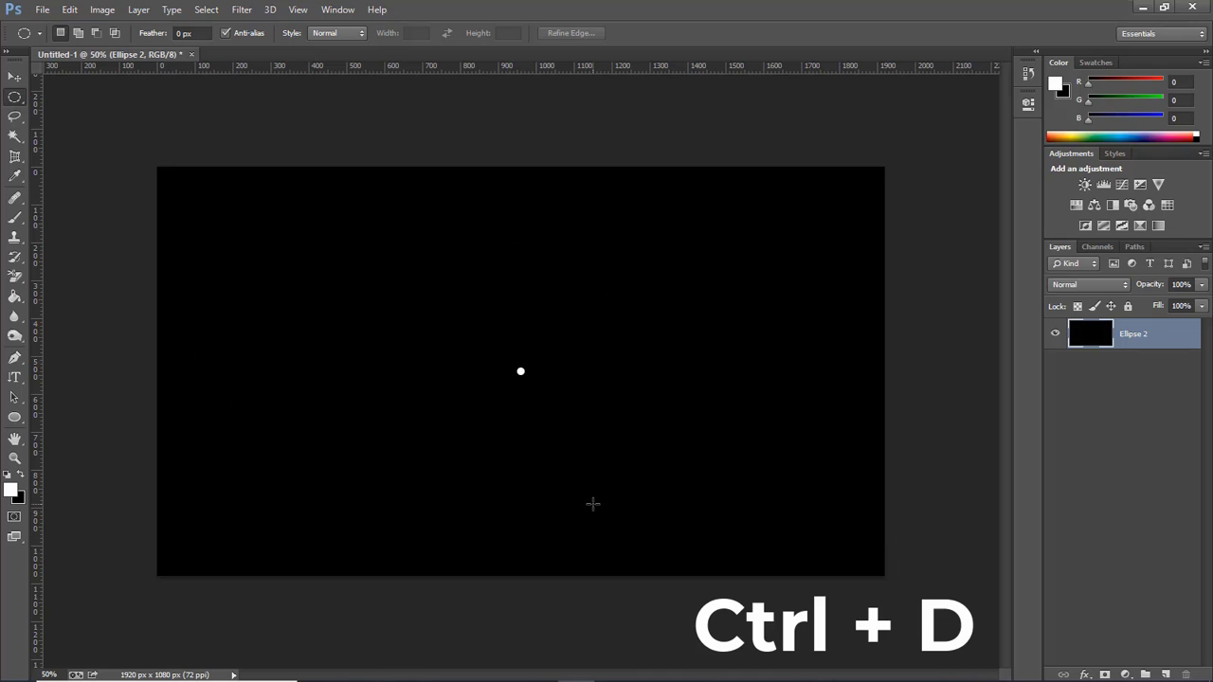
{"action": "key", "text": "ctrl+shift+d"}
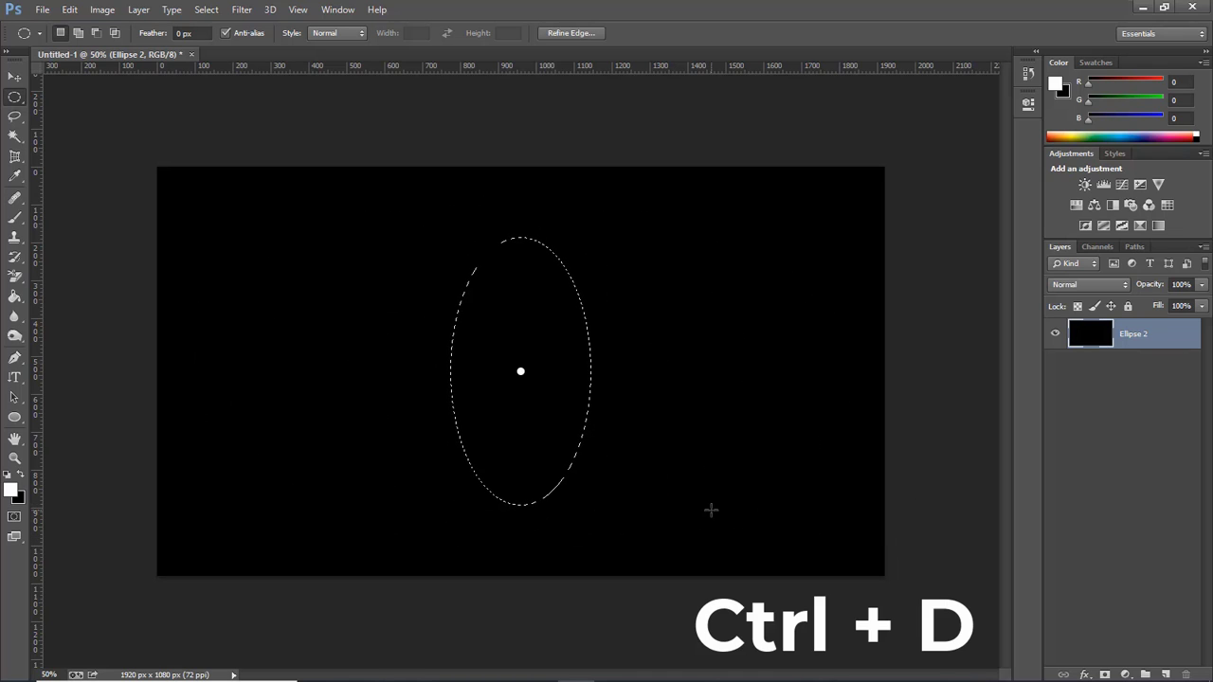
{"action": "key", "text": "ctrl+d"}
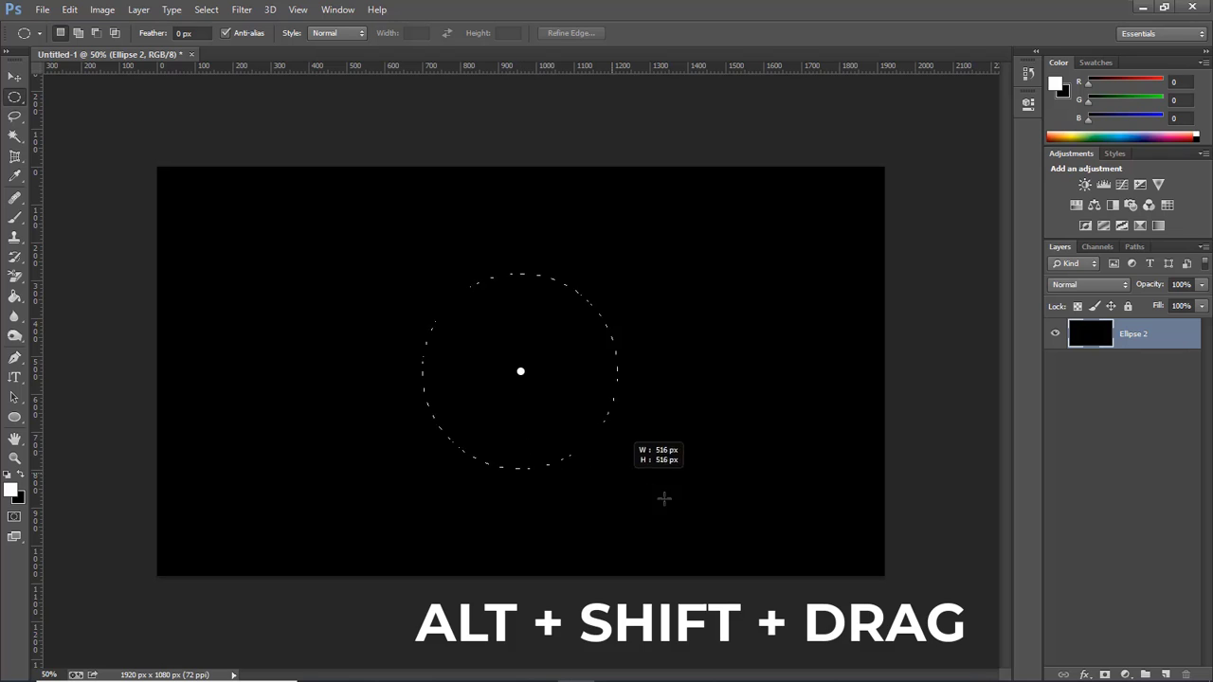
{"action": "left_click_drag", "start_coordinate": [598, 463], "coordinate": [697, 515]}
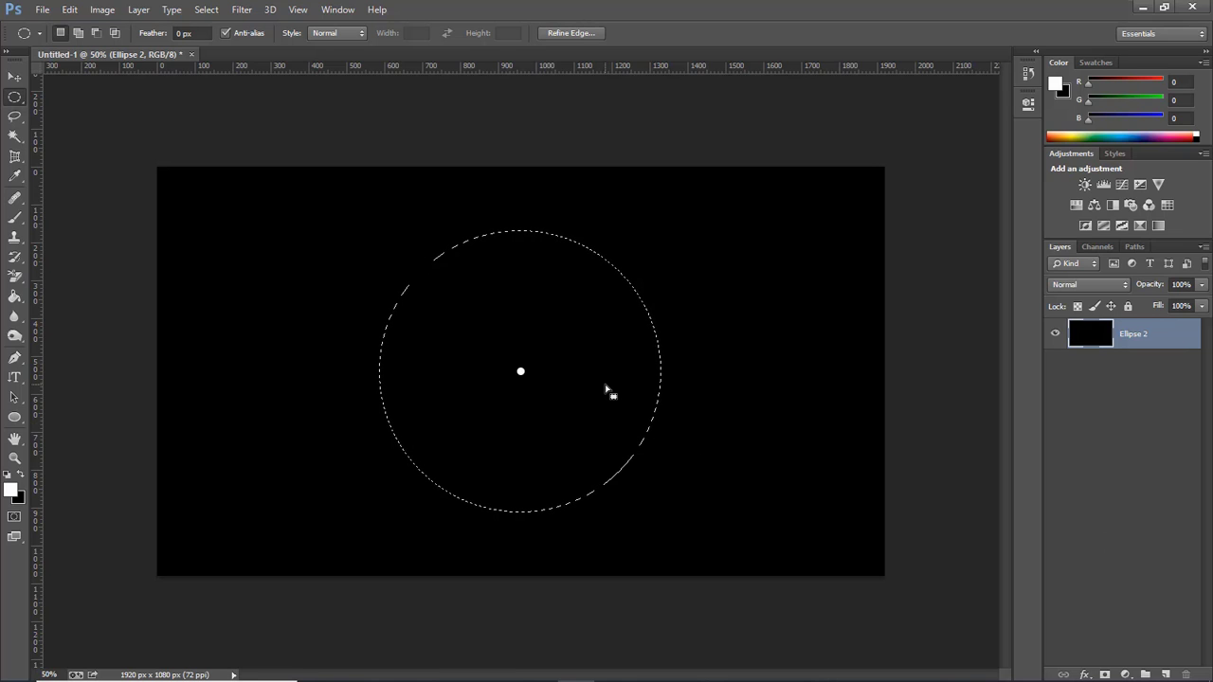
{"action": "mouse_move", "coordinate": [608, 390]}
{"action": "left_mouse_down"}
{"action": "mouse_move", "coordinate": [534, 419]}
{"action": "mouse_move", "coordinate": [644, 384]}
{"action": "mouse_move", "coordinate": [540, 370]}
{"action": "mouse_move", "coordinate": [661, 371]}
{"action": "left_mouse_up"}
{"action": "key", "text": "ctrl+d"}
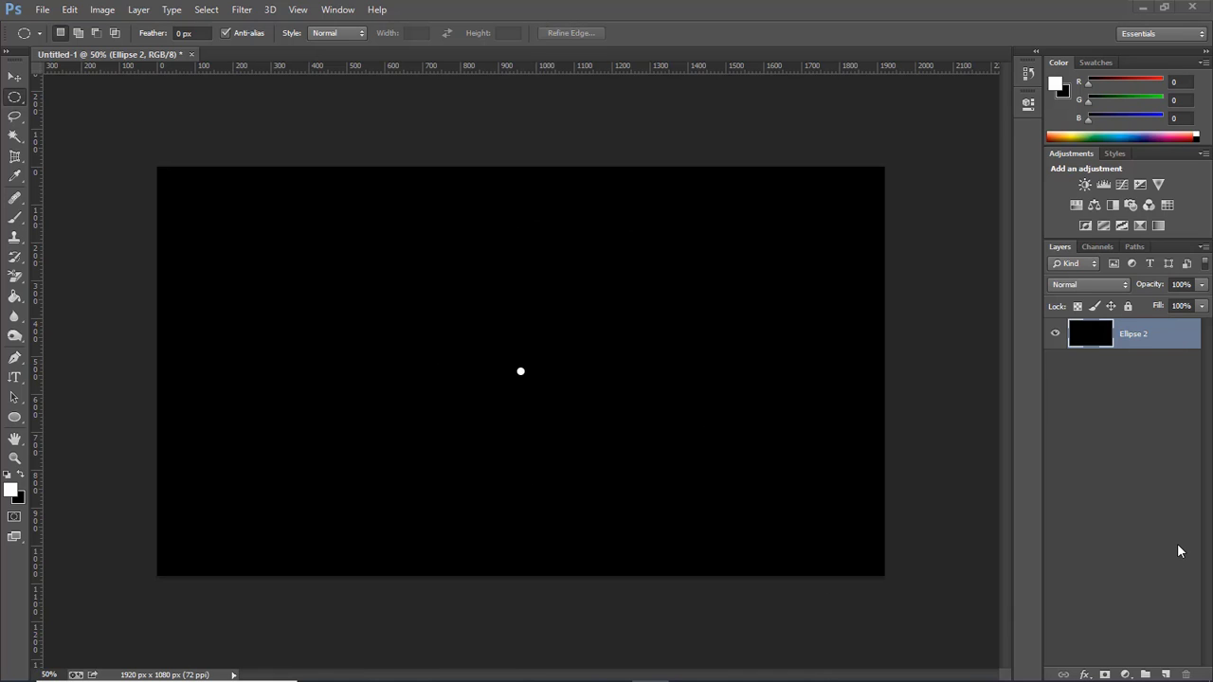
Using Shift+M, combine three ellipse and three rectangle selections, then open the View options
{"action": "key", "text": "shift+m"}
{"action": "left_click_drag", "start_coordinate": [246, 257], "coordinate": [343, 332]}
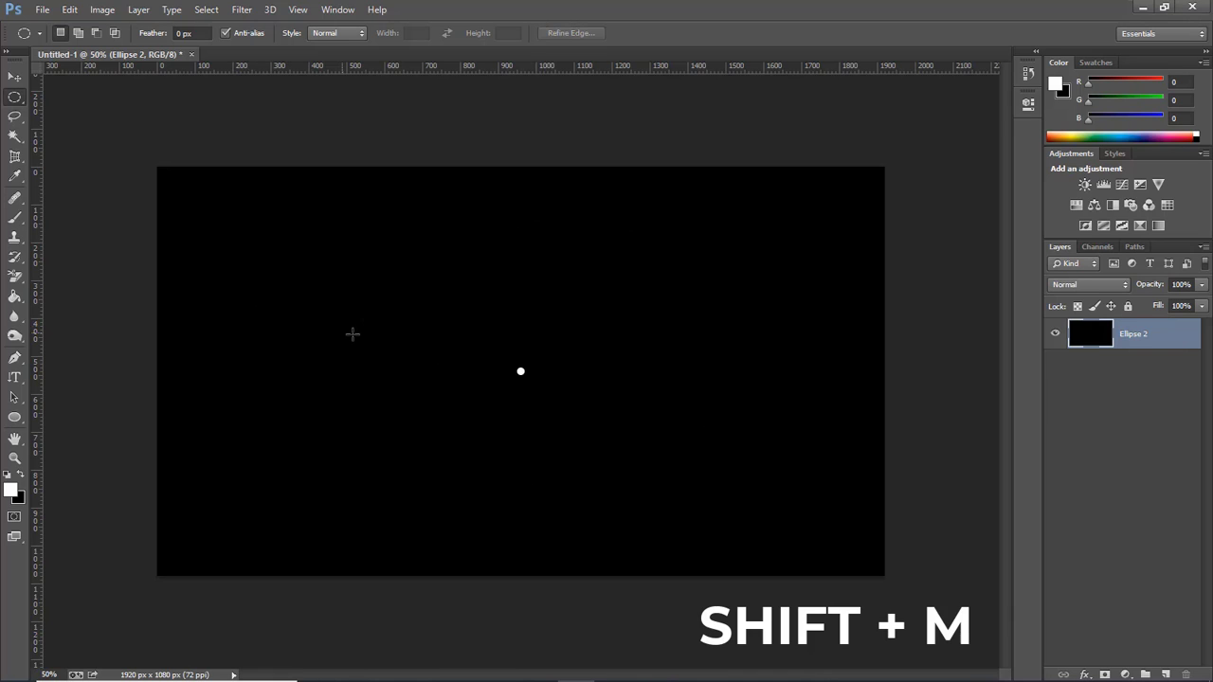
{"action": "key", "text": "shift+m"}
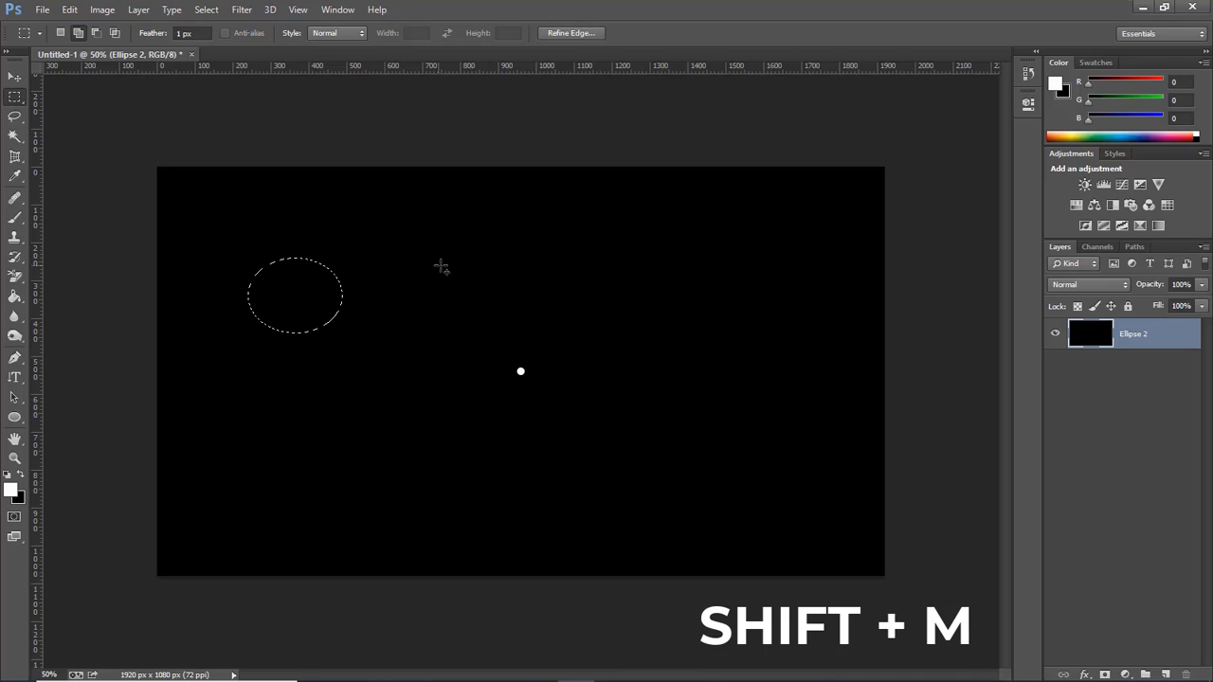
{"action": "left_click_drag", "start_coordinate": [439, 265], "coordinate": [552, 343]}
{"action": "left_click_drag", "start_coordinate": [595, 313], "coordinate": [730, 491]}
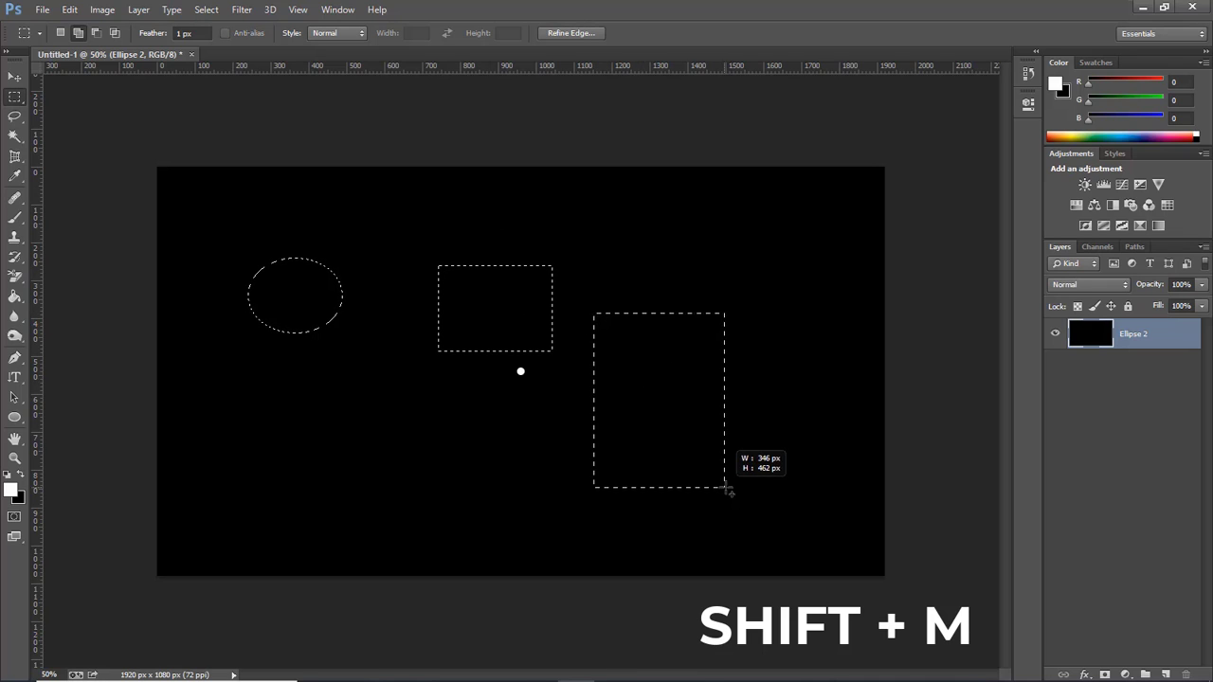
{"action": "key", "text": "shift+m"}
{"action": "left_click_drag", "start_coordinate": [437, 420], "coordinate": [503, 486]}
{"action": "key", "text": "shift+m"}
{"action": "left_click_drag", "start_coordinate": [315, 426], "coordinate": [414, 527]}
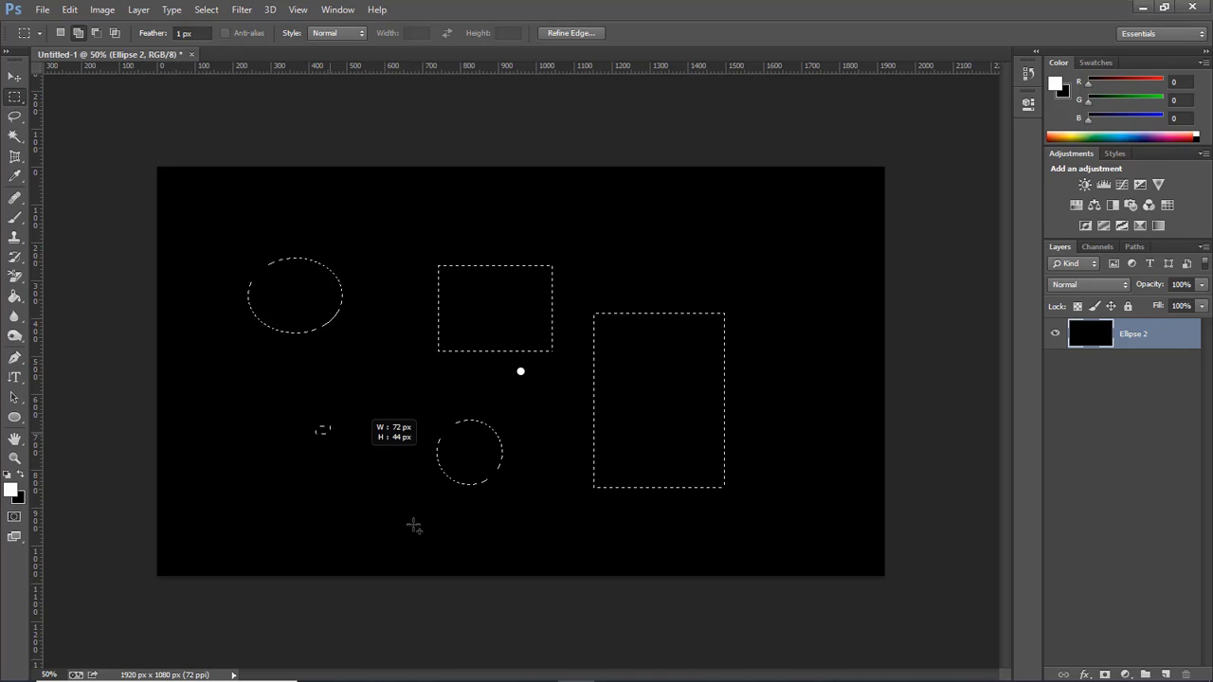
{"action": "key", "text": "shift+m"}
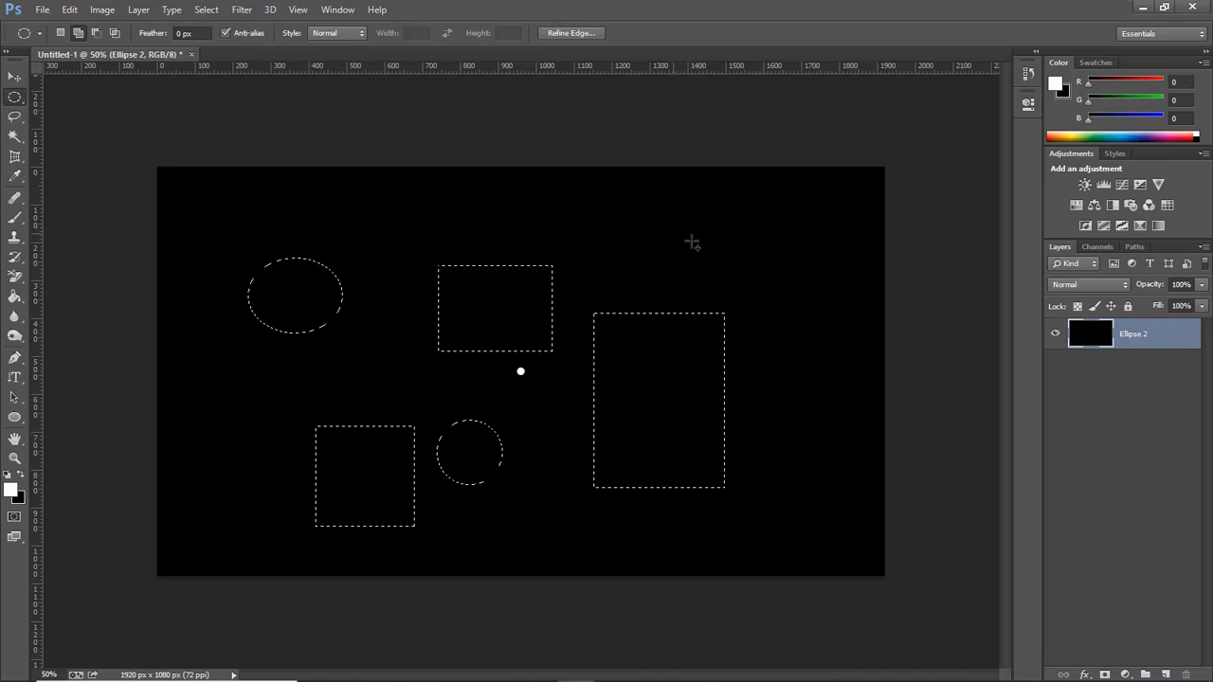
{"action": "left_click_drag", "start_coordinate": [674, 233], "coordinate": [831, 342]}
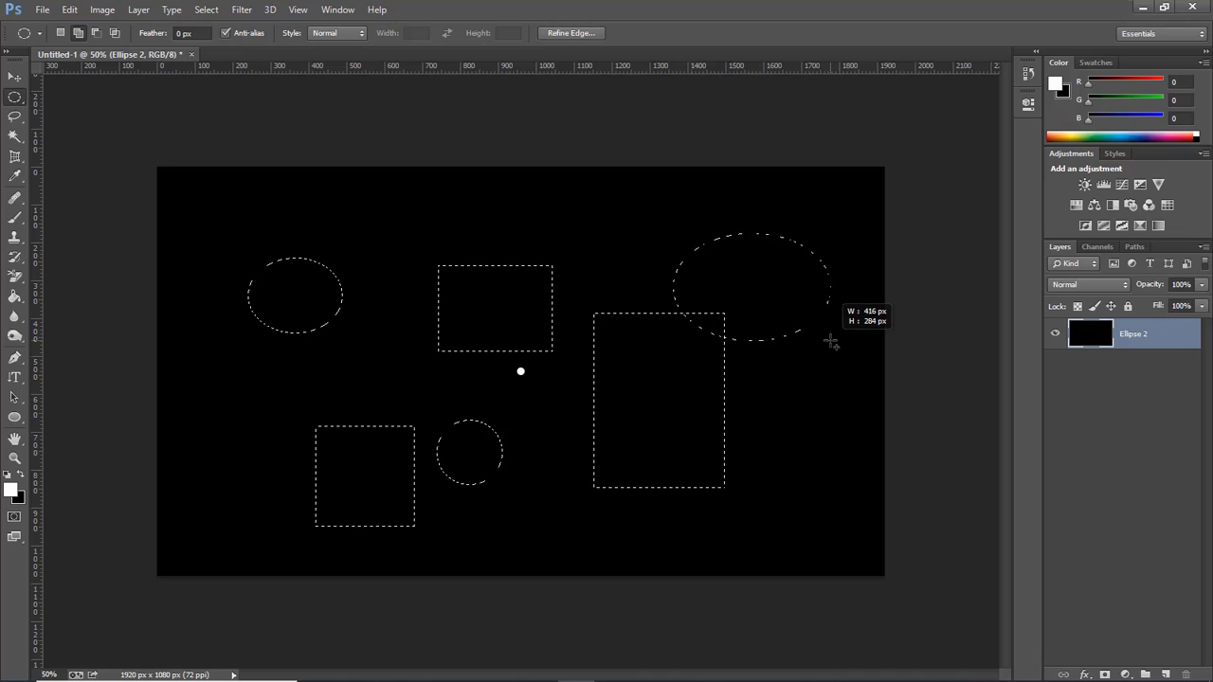
{"action": "left_click", "coordinate": [298, 12]}
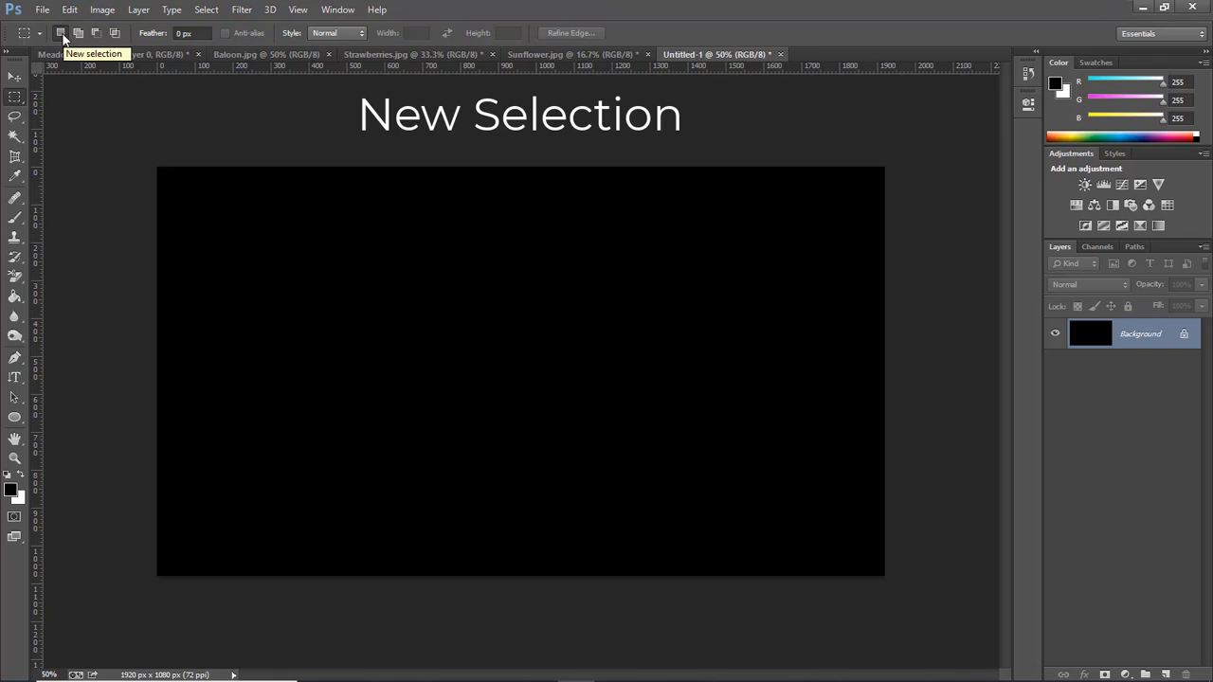
Demonstrate New Selection mode, each rectangle replacing the last, then deselect
{"action": "left_click_drag", "start_coordinate": [231, 219], "coordinate": [337, 334]}
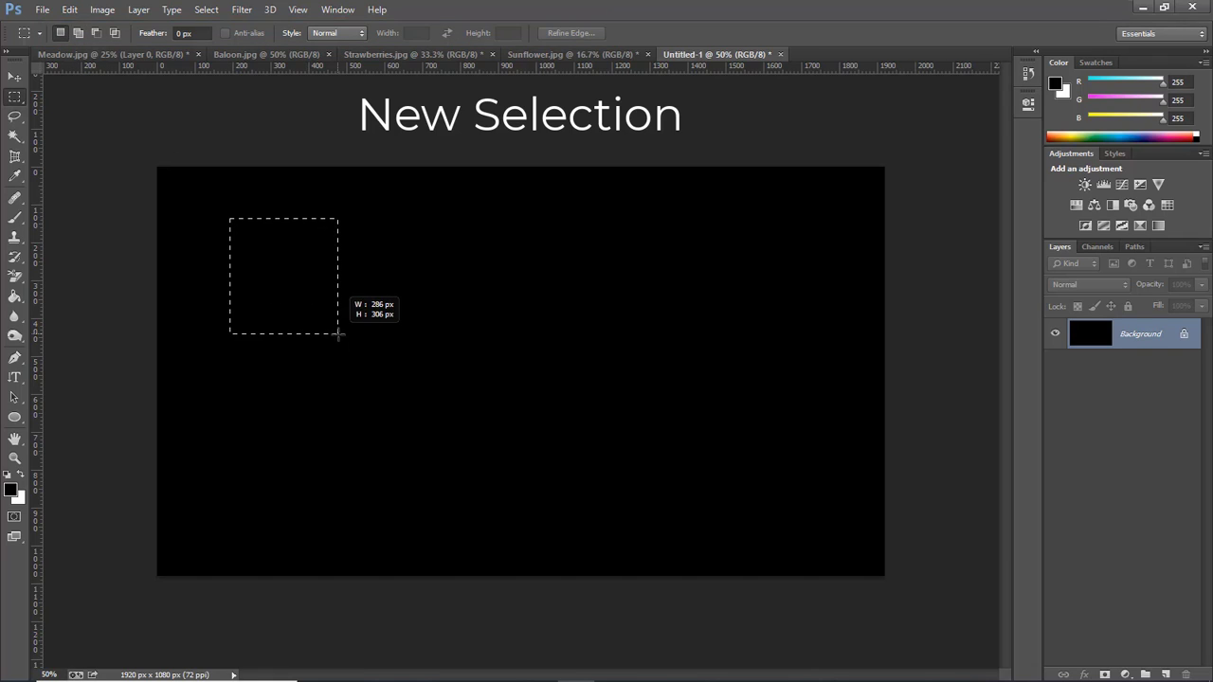
{"action": "left_click_drag", "start_coordinate": [448, 253], "coordinate": [541, 368]}
{"action": "left_click", "coordinate": [541, 367]}
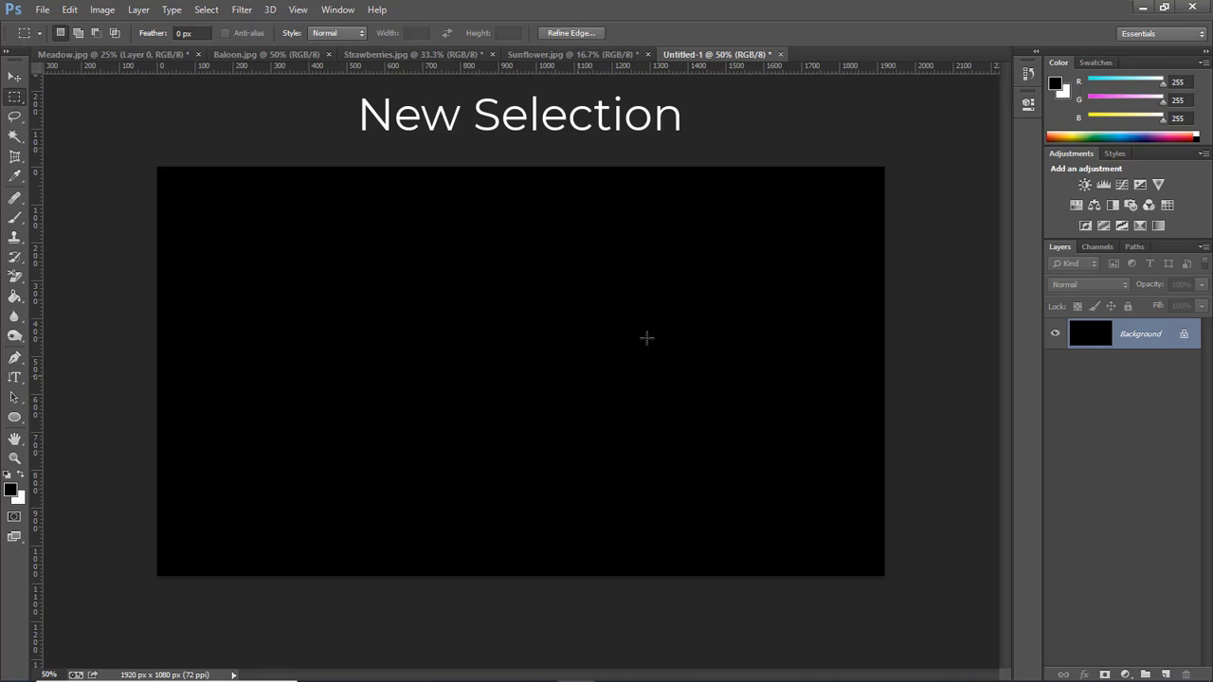
{"action": "left_click_drag", "start_coordinate": [618, 252], "coordinate": [849, 493]}
{"action": "left_click", "coordinate": [423, 433]}
{"action": "left_click", "coordinate": [325, 306]}
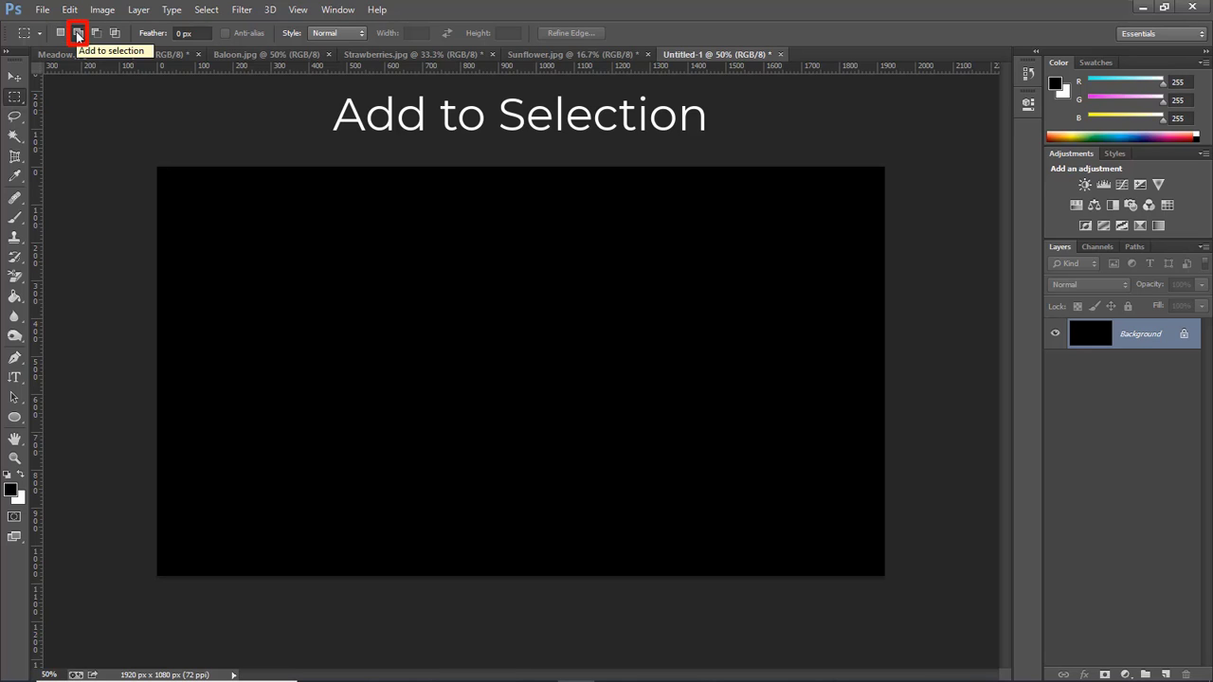
Set Add to Selection and combine two overlapping rectangle selections
{"action": "left_click", "coordinate": [79, 34]}
{"action": "left_click_drag", "start_coordinate": [207, 231], "coordinate": [337, 379]}
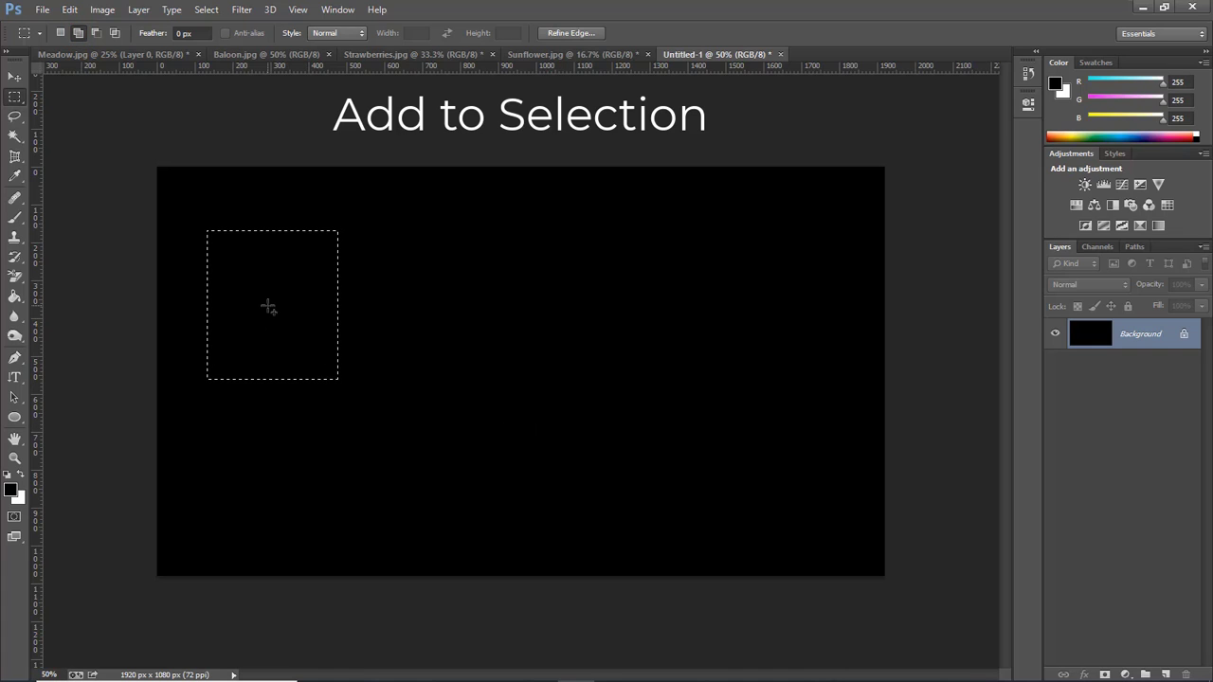
{"action": "left_click_drag", "start_coordinate": [268, 306], "coordinate": [460, 471]}
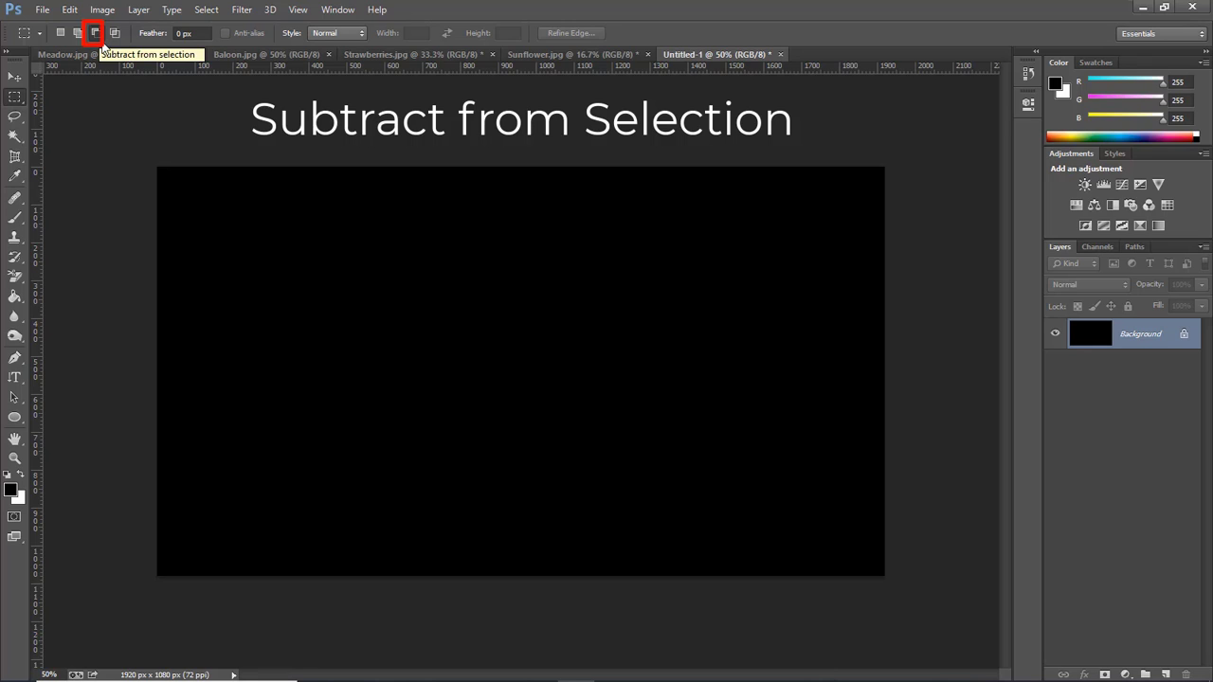
{"action": "left_click_drag", "start_coordinate": [226, 226], "coordinate": [498, 441]}
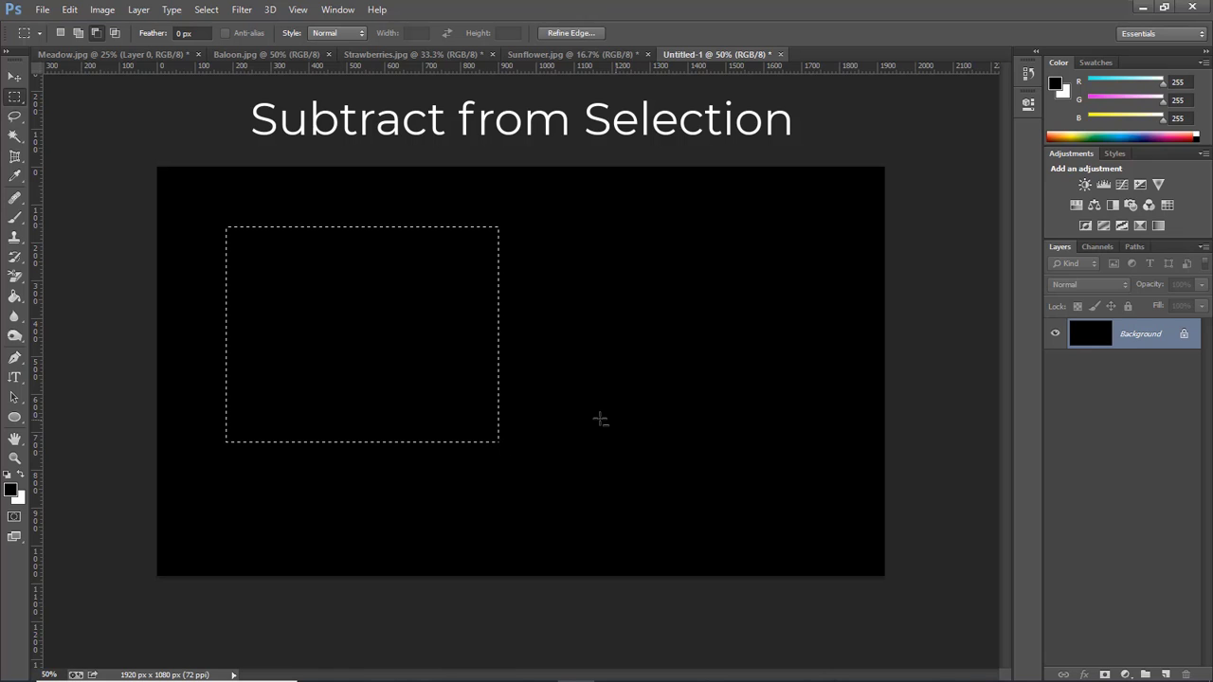
{"action": "left_click_drag", "start_coordinate": [408, 348], "coordinate": [630, 535]}
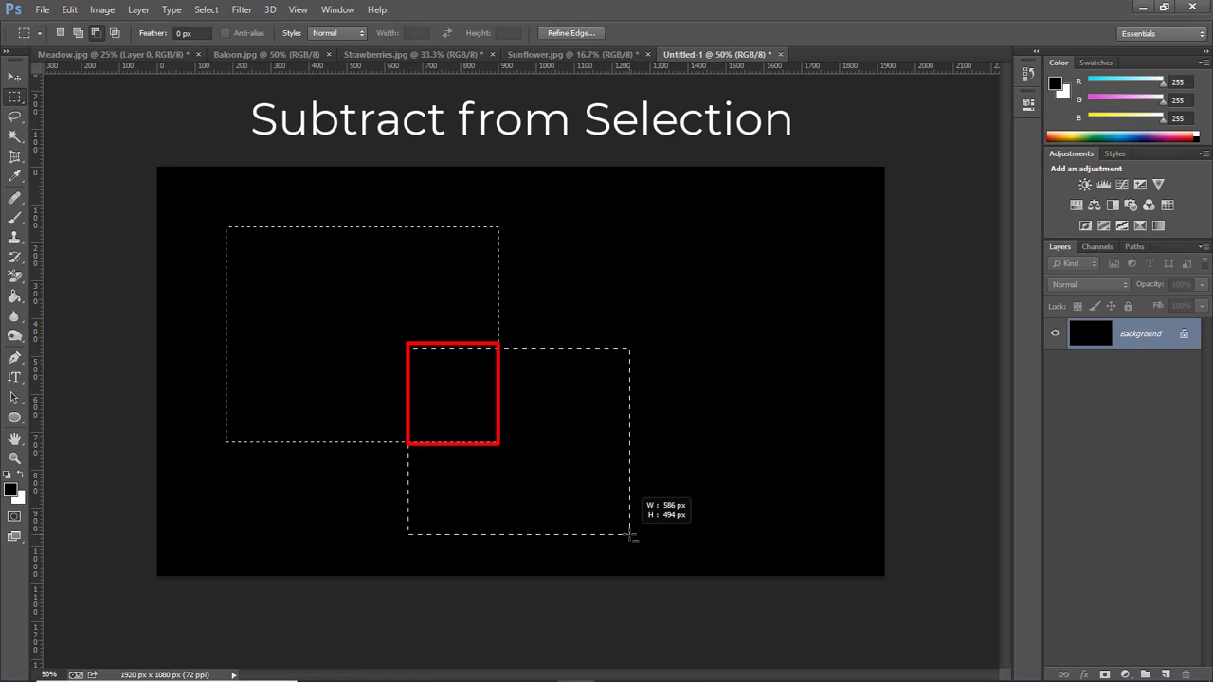
{"action": "left_click_drag", "start_coordinate": [630, 534], "coordinate": [628, 532]}
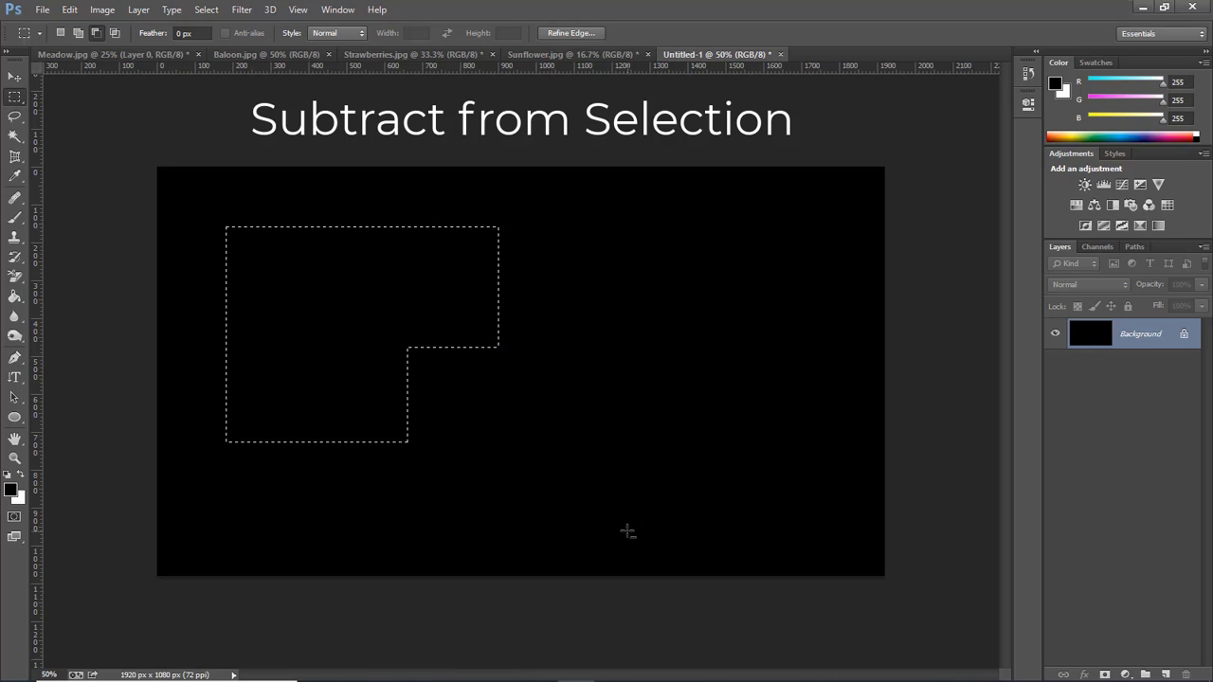
{"action": "left_click_drag", "start_coordinate": [458, 257], "coordinate": [621, 417]}
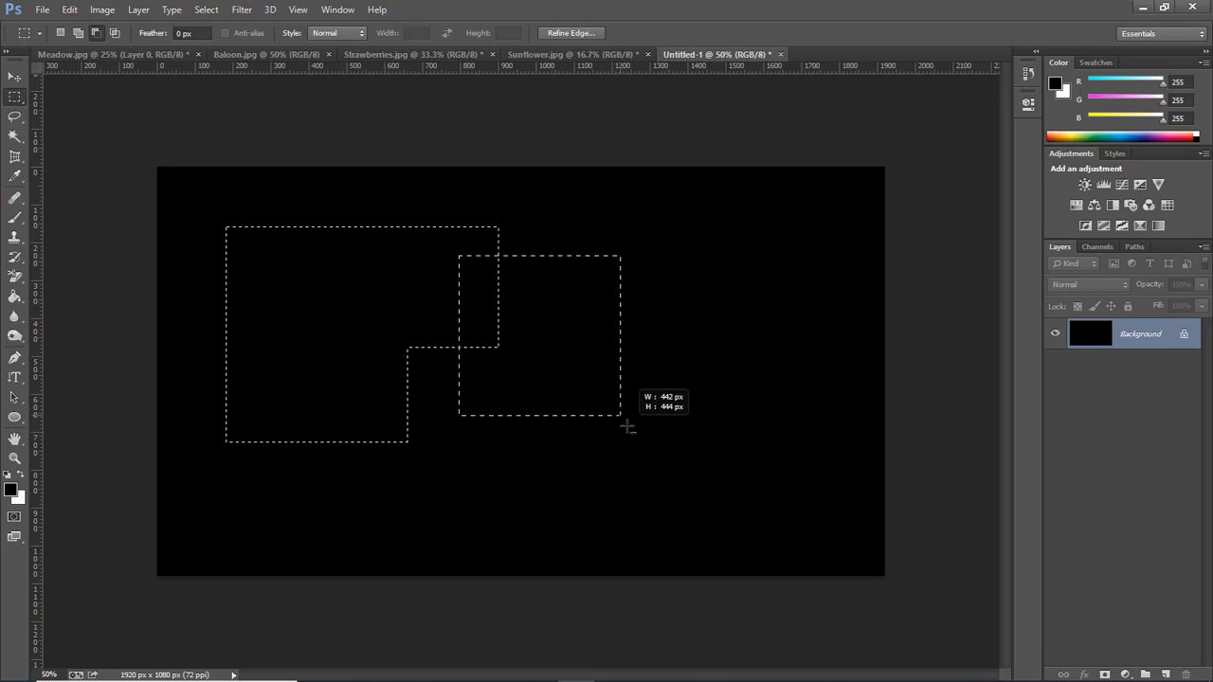
{"action": "key", "text": "ctrl+d"}
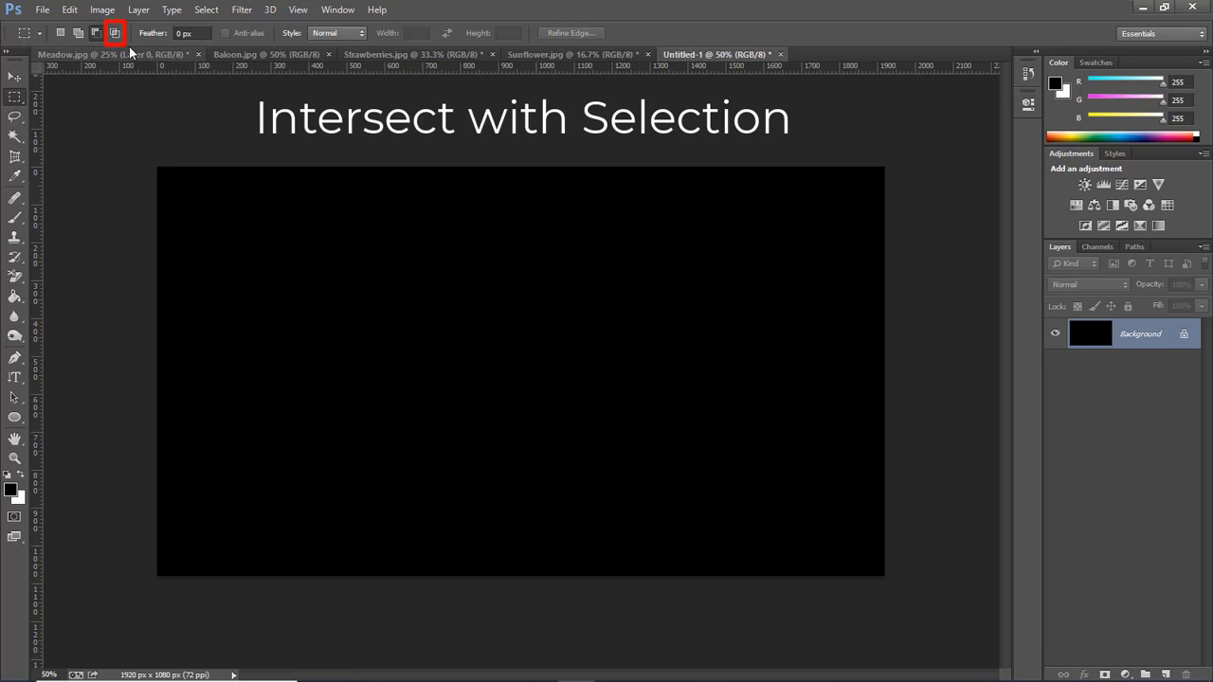
Set Intersect with Selection and overlap a rectangle and square to keep only their intersection
{"action": "left_click", "coordinate": [116, 34]}
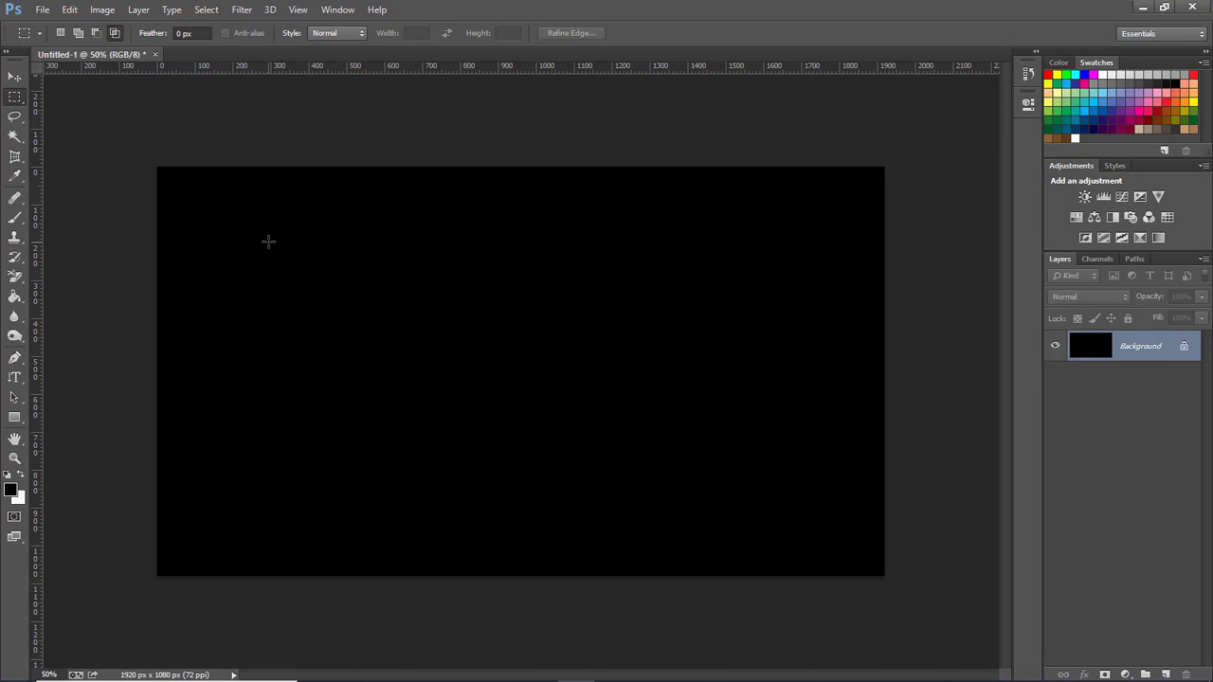
{"action": "mouse_move", "coordinate": [268, 241]}
{"action": "left_mouse_down"}
{"action": "mouse_move", "coordinate": [533, 461]}
{"action": "mouse_move", "coordinate": [512, 401]}
{"action": "left_mouse_up"}
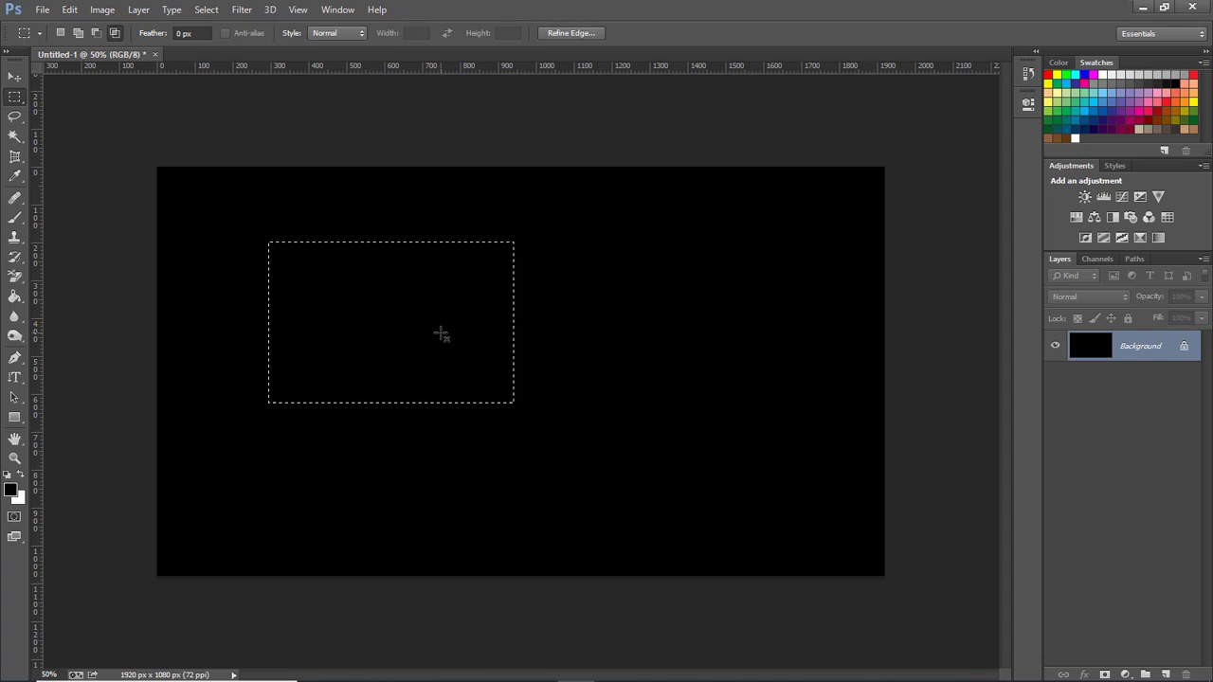
{"action": "mouse_move", "coordinate": [442, 333]}
{"action": "left_mouse_down"}
{"action": "mouse_move", "coordinate": [580, 452]}
{"action": "mouse_move", "coordinate": [685, 514]}
{"action": "left_mouse_up"}
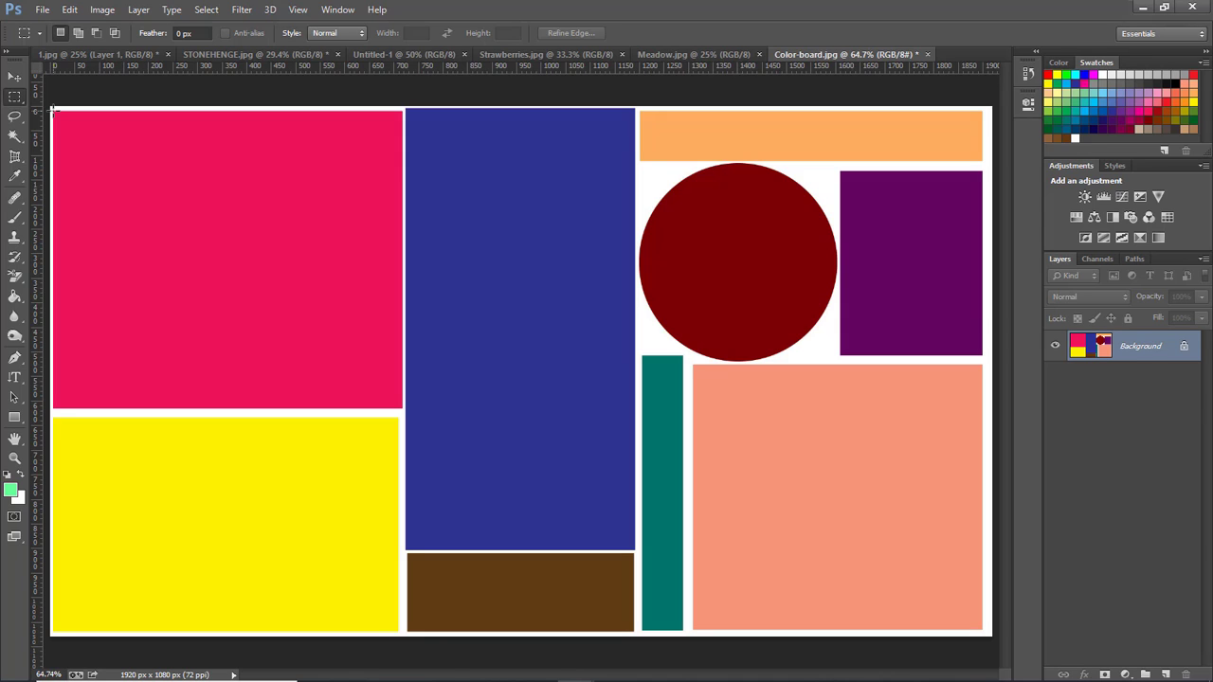
Select the top-left pink block, choose a new foreground colour, and Paint Bucket fill it
{"action": "left_click_drag", "start_coordinate": [54, 111], "coordinate": [402, 408]}
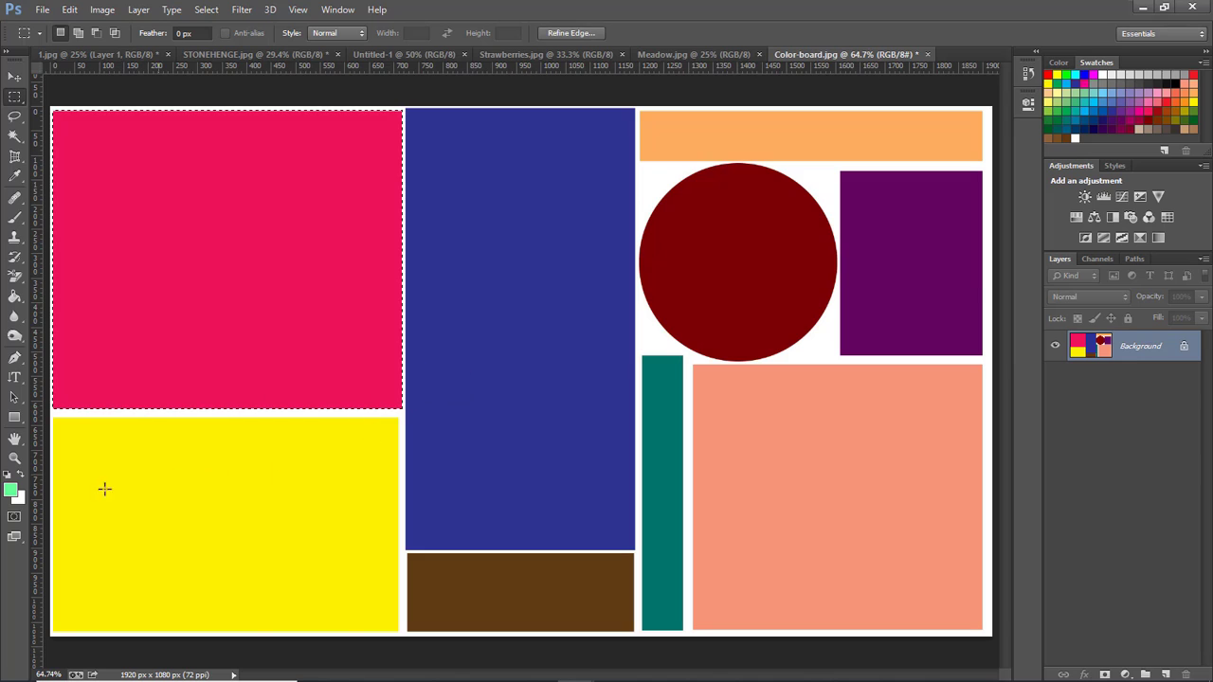
{"action": "left_click", "coordinate": [14, 493]}
{"action": "left_click", "coordinate": [642, 258]}
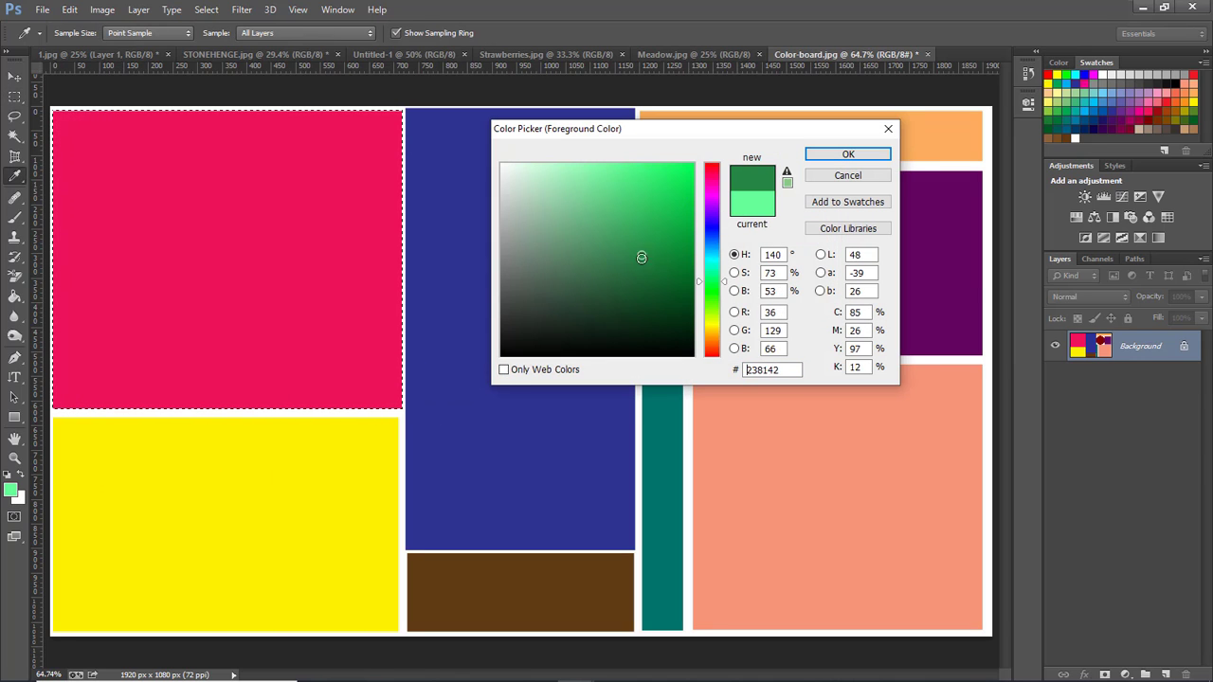
{"action": "left_click_drag", "start_coordinate": [642, 258], "coordinate": [611, 208]}
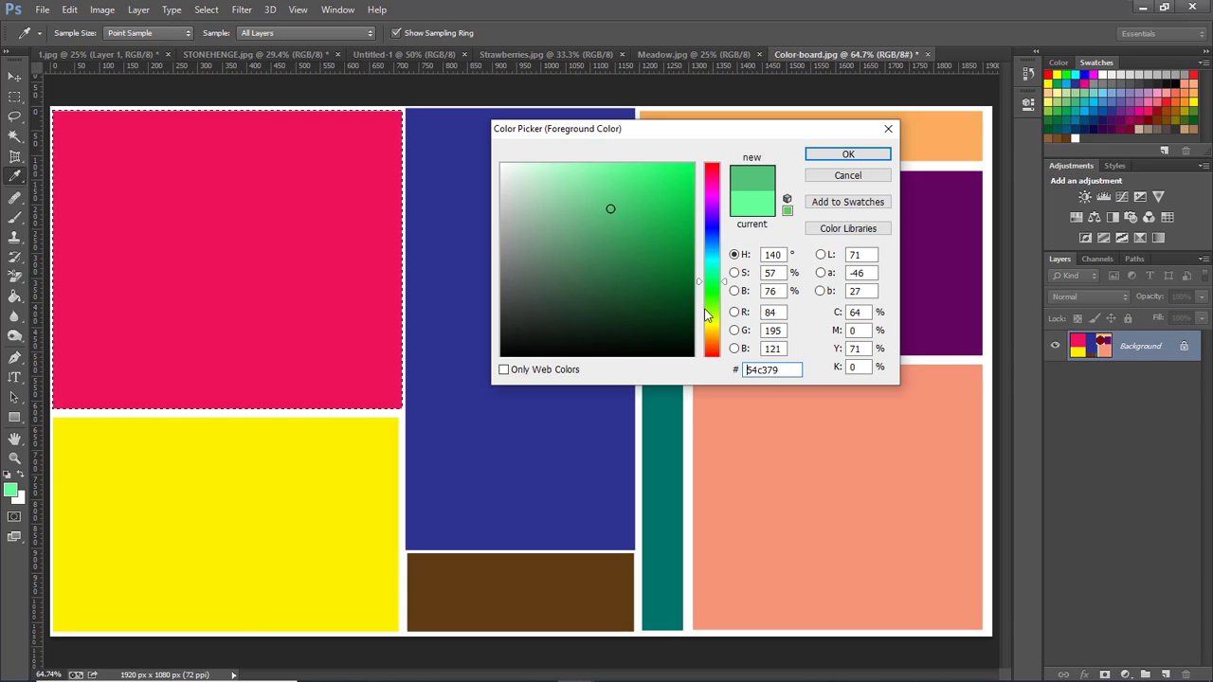
{"action": "left_click", "coordinate": [847, 154]}
{"action": "key", "text": "m"}
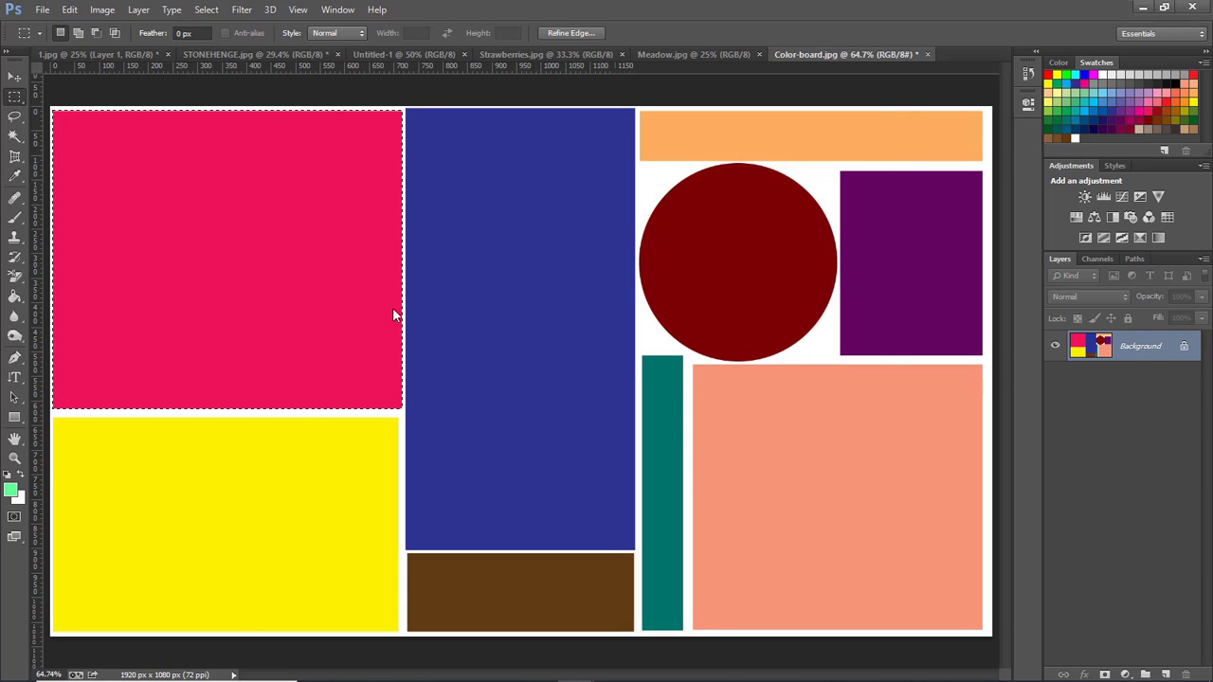
{"action": "left_click", "coordinate": [15, 302]}
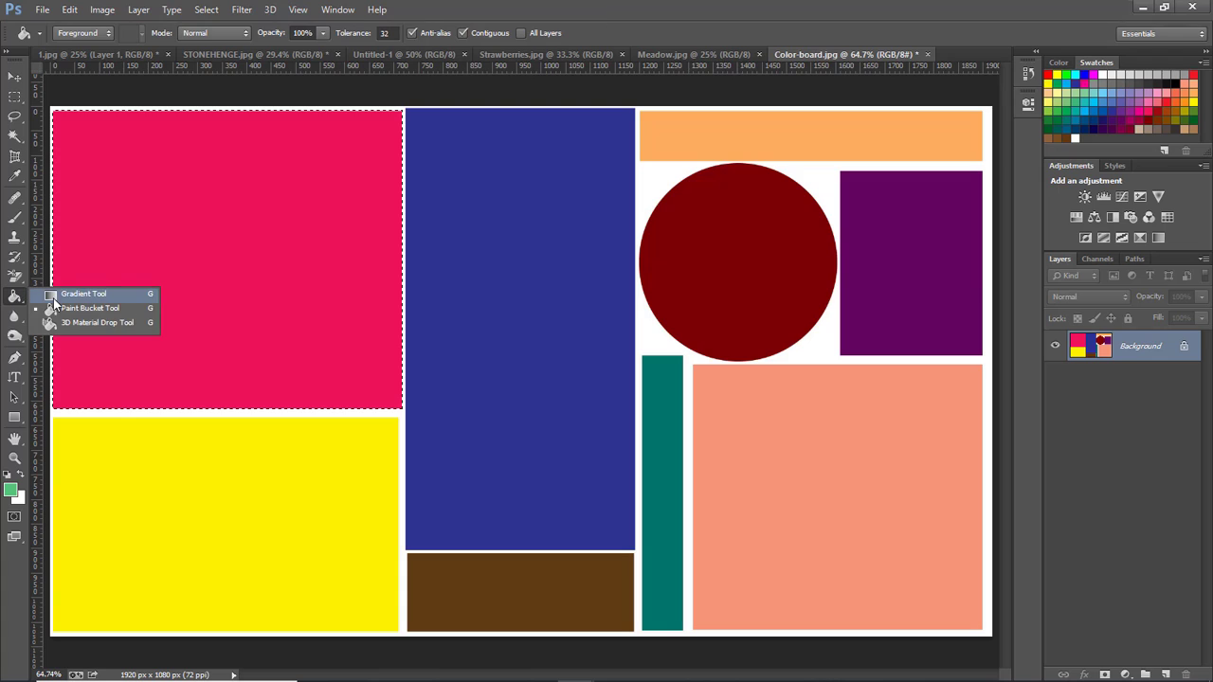
{"action": "left_click", "coordinate": [85, 308]}
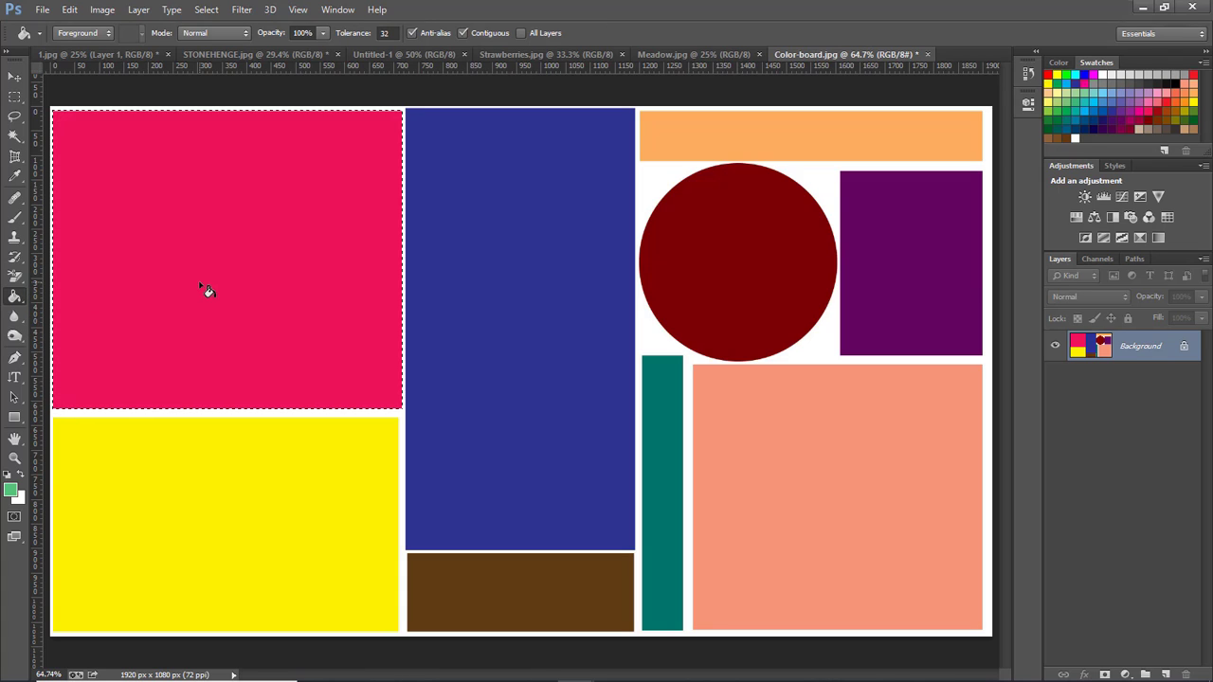
{"action": "left_click", "coordinate": [201, 284]}
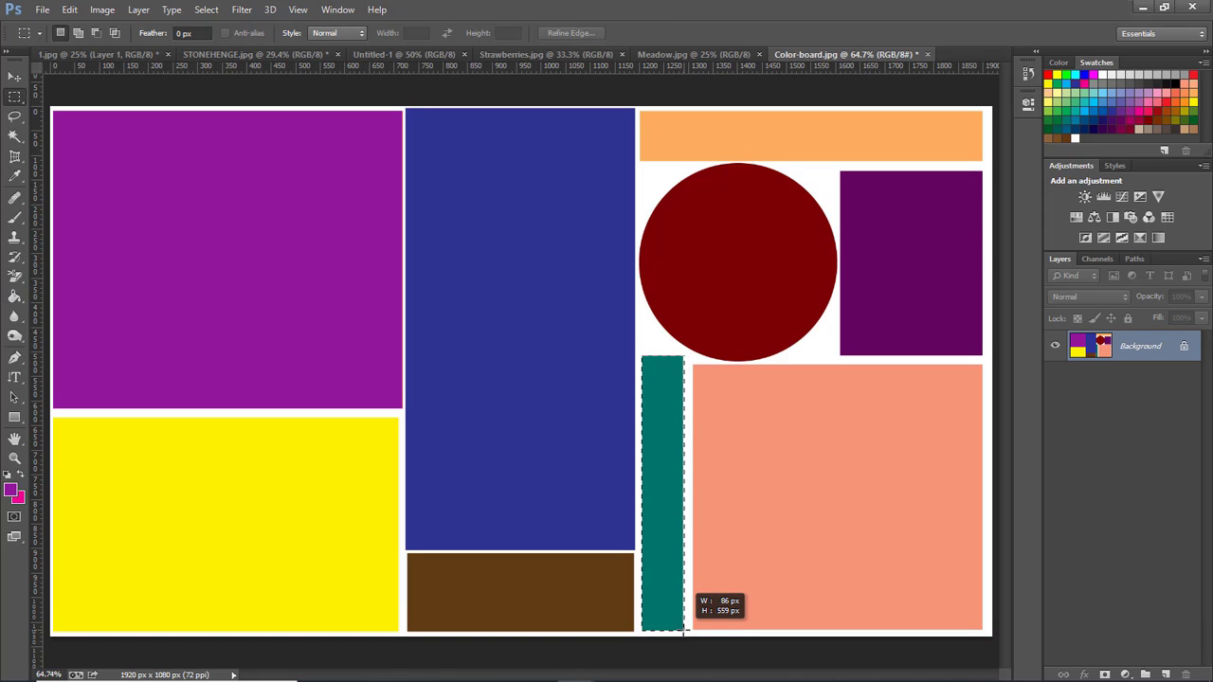
Select the teal bar, swap foreground and background colours, and fill it magenta
{"action": "left_click_drag", "start_coordinate": [701, 643], "coordinate": [683, 631]}
{"action": "left_click", "coordinate": [21, 477]}
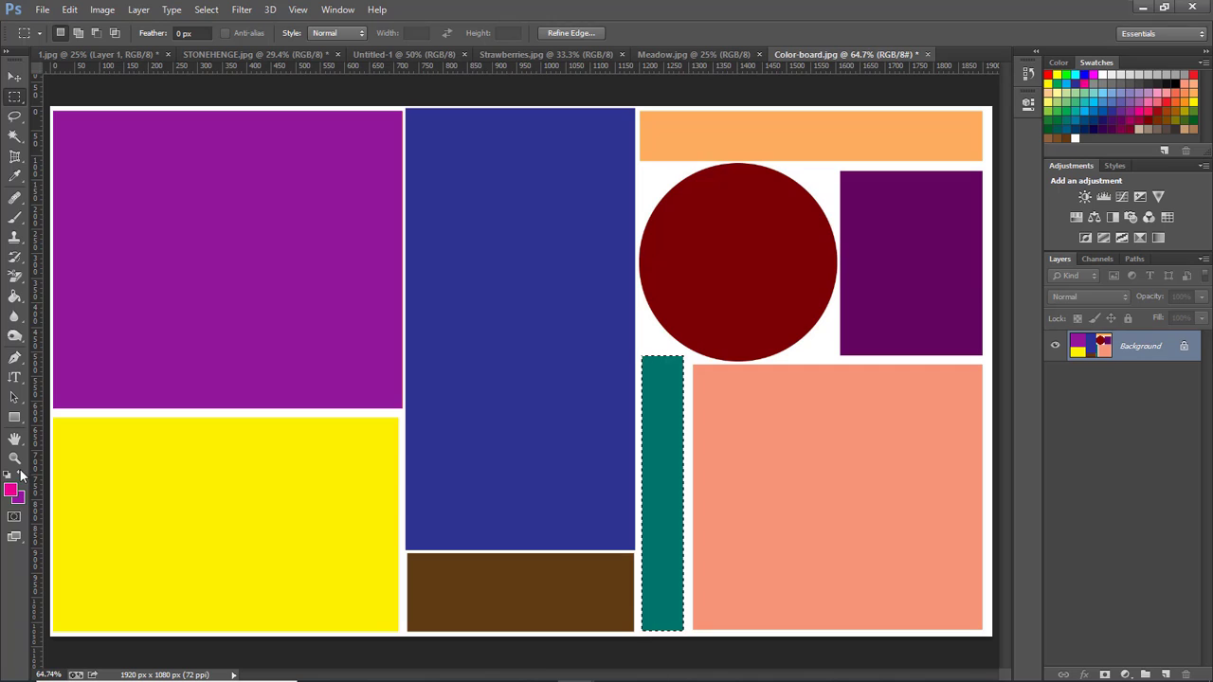
{"action": "left_click", "coordinate": [14, 296]}
{"action": "left_click", "coordinate": [655, 496]}
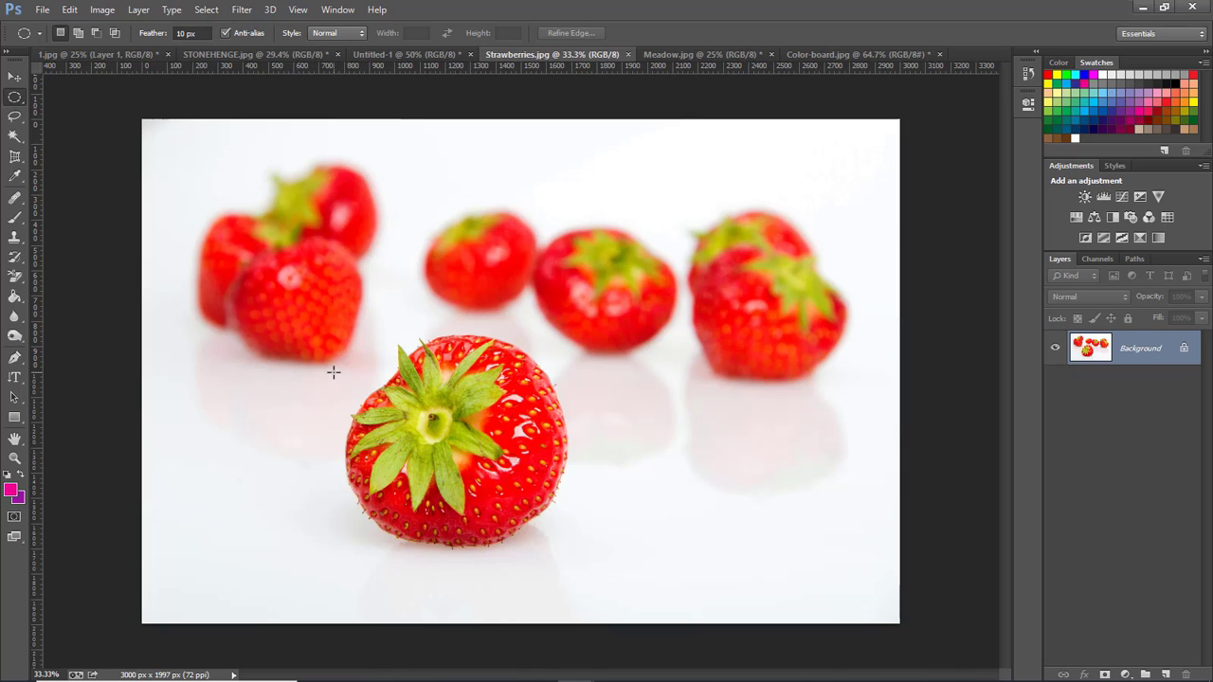
Fit an elliptical selection over the front strawberry and Free Transform it slightly larger
{"action": "mouse_move", "coordinate": [336, 372]}
{"action": "left_mouse_down"}
{"action": "mouse_move", "coordinate": [721, 573]}
{"action": "mouse_move", "coordinate": [802, 592]}
{"action": "mouse_move", "coordinate": [793, 560]}
{"action": "left_mouse_up"}
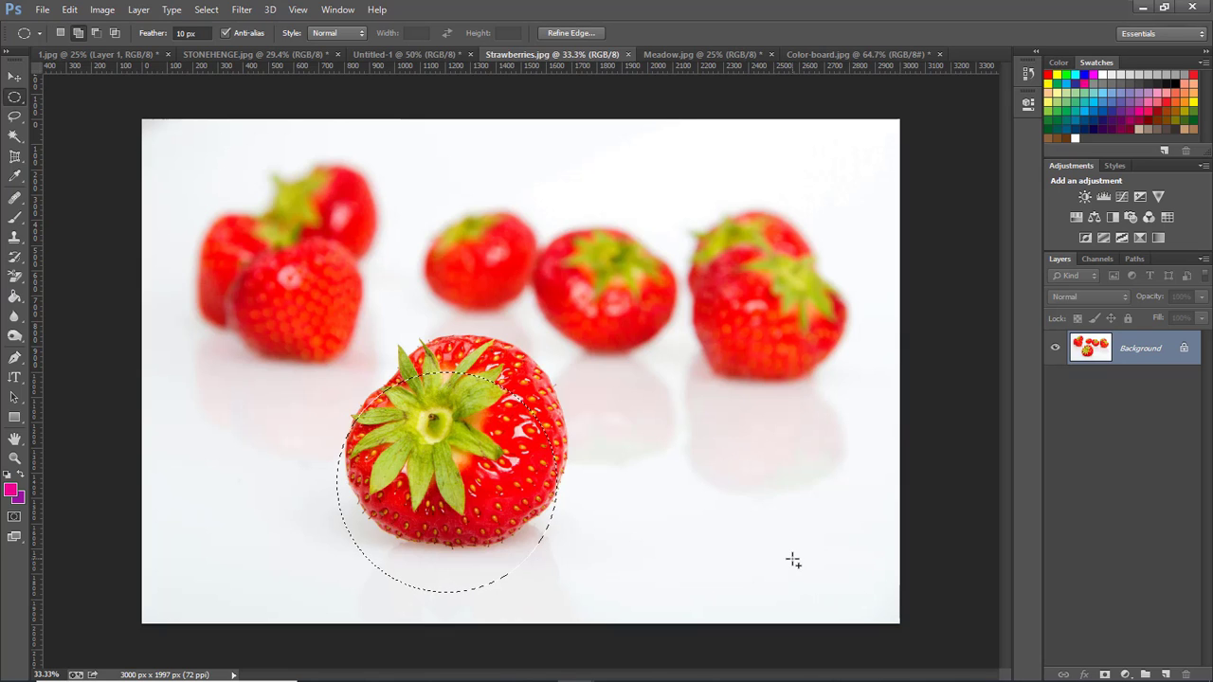
{"action": "mouse_move", "coordinate": [526, 522]}
{"action": "left_mouse_down"}
{"action": "mouse_move", "coordinate": [547, 477]}
{"action": "mouse_move", "coordinate": [525, 480]}
{"action": "left_mouse_up"}
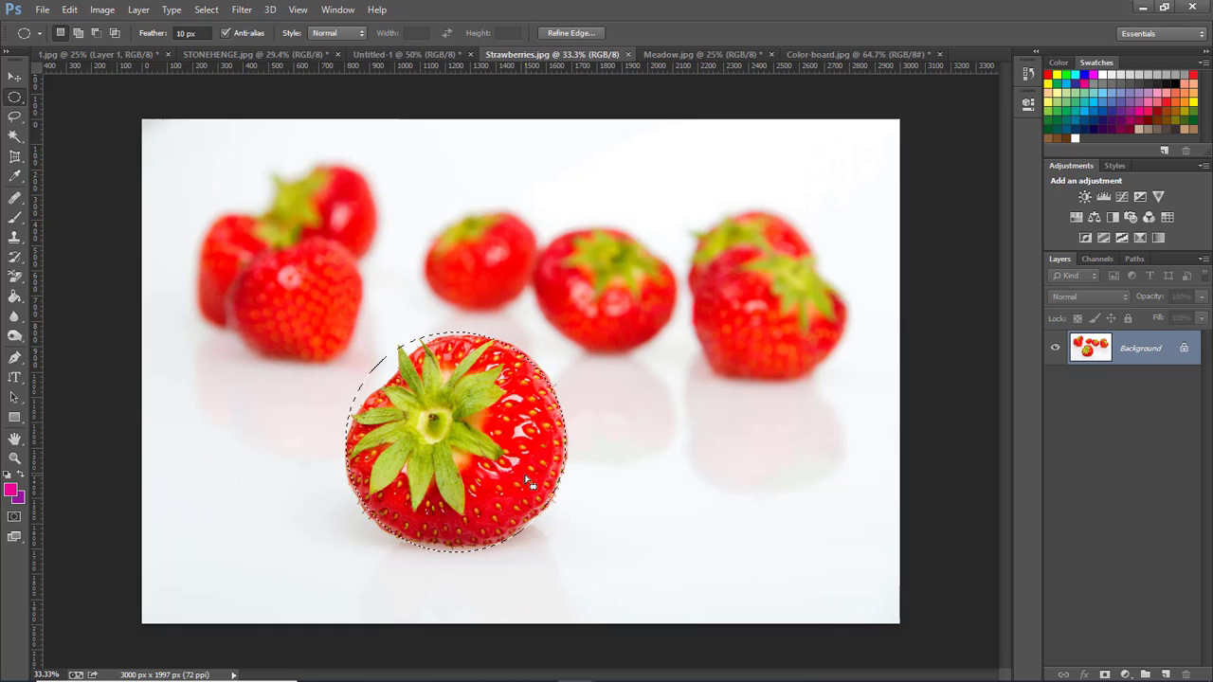
{"action": "right_click", "coordinate": [513, 453]}
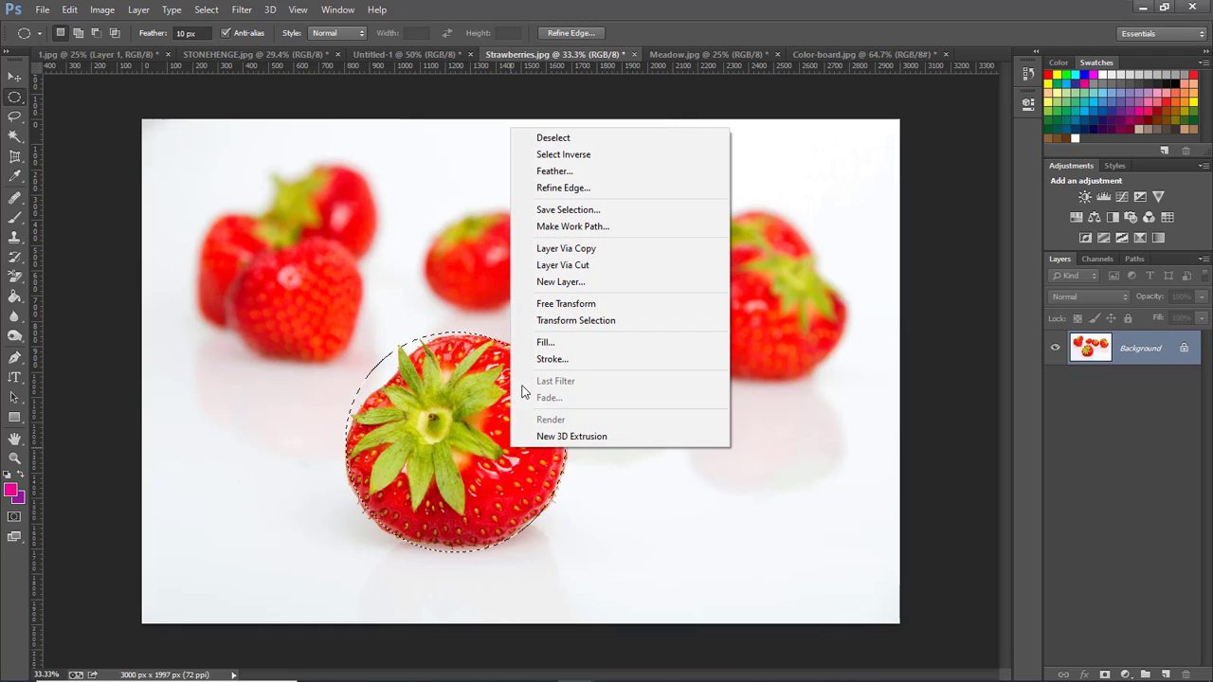
{"action": "left_click", "coordinate": [546, 304]}
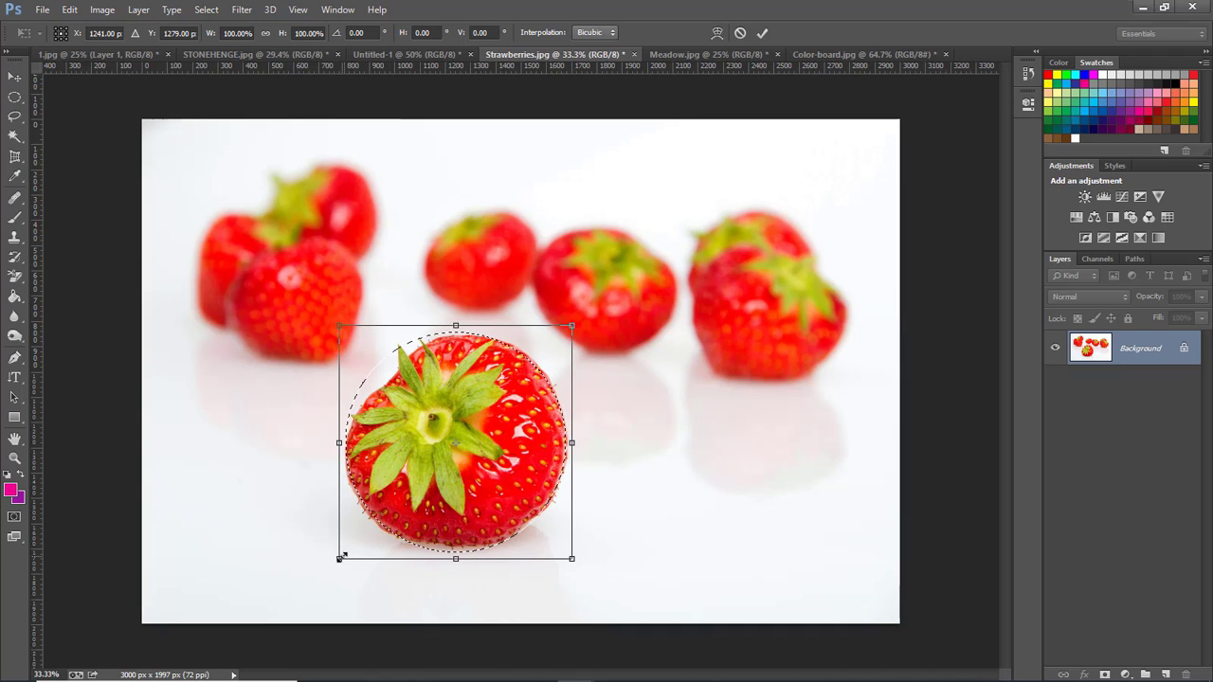
{"action": "left_click_drag", "start_coordinate": [340, 557], "coordinate": [332, 565]}
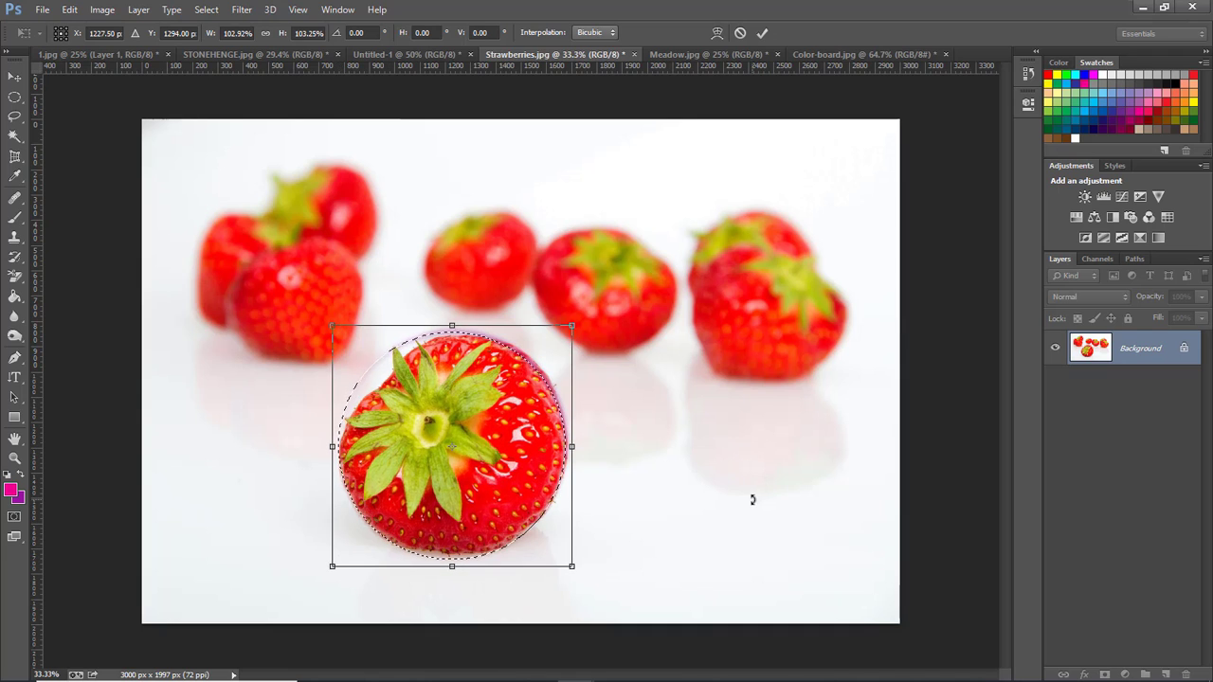
{"action": "left_click_drag", "start_coordinate": [572, 325], "coordinate": [583, 318]}
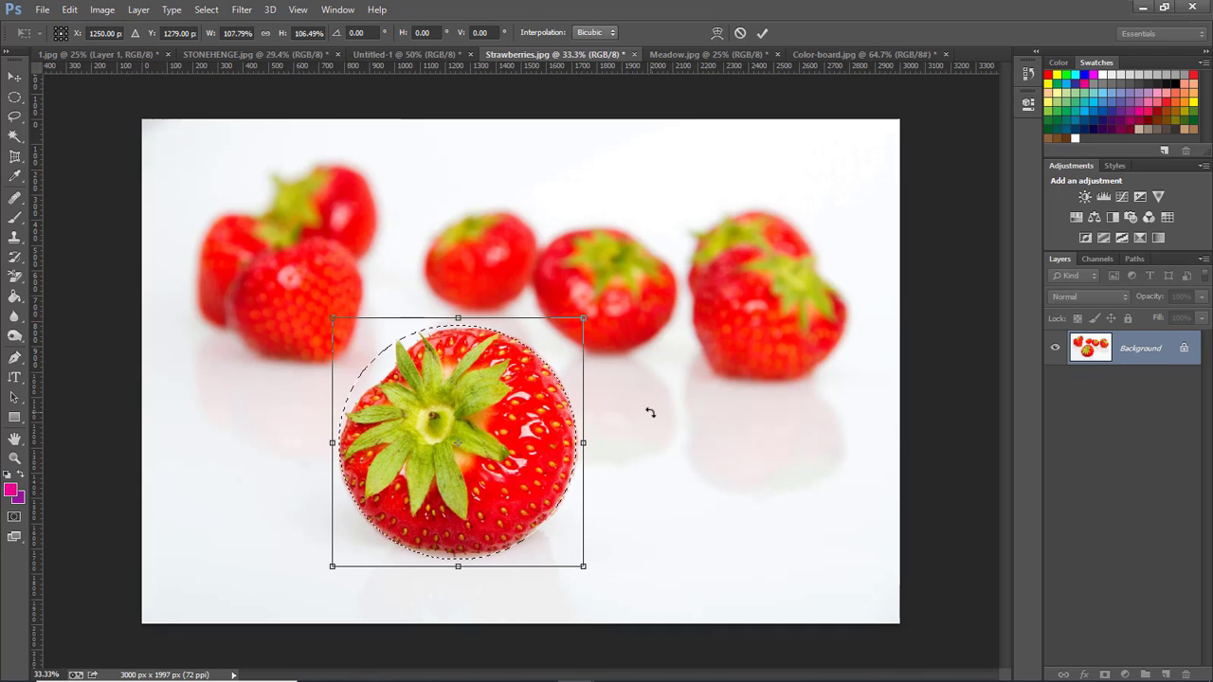
{"action": "key", "text": "Return"}
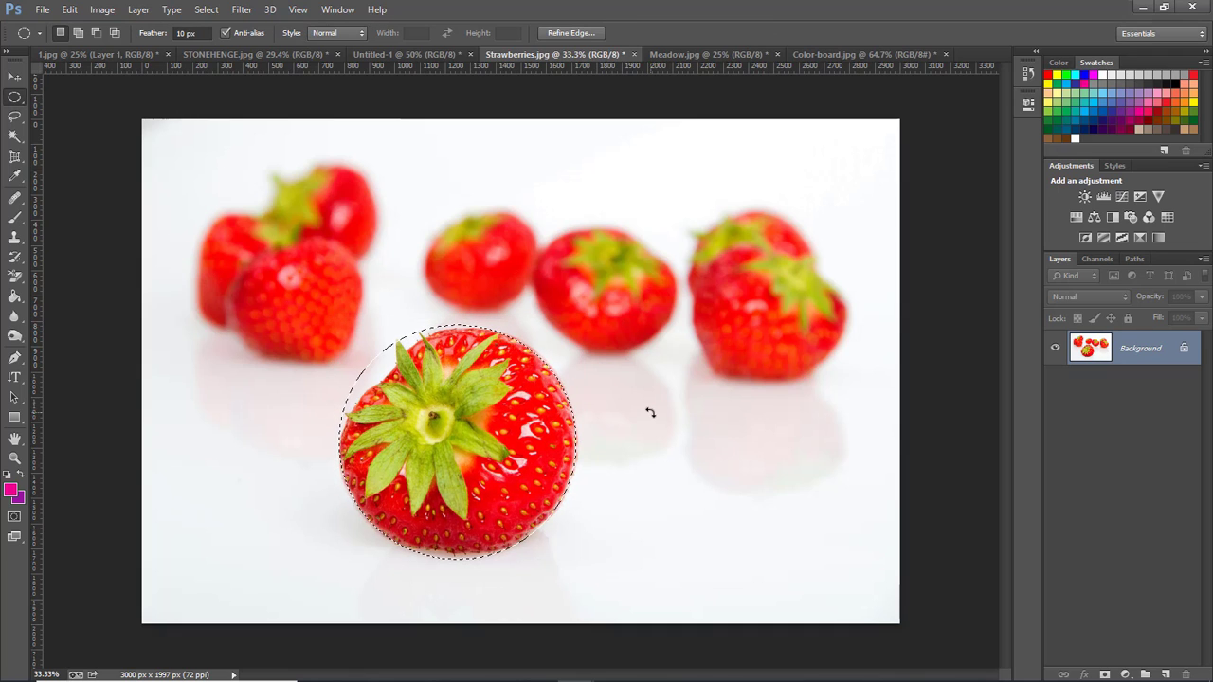
Apply the 10 px feather and copy the front strawberry onto a new Layer 1
{"action": "double_click", "coordinate": [186, 33]}
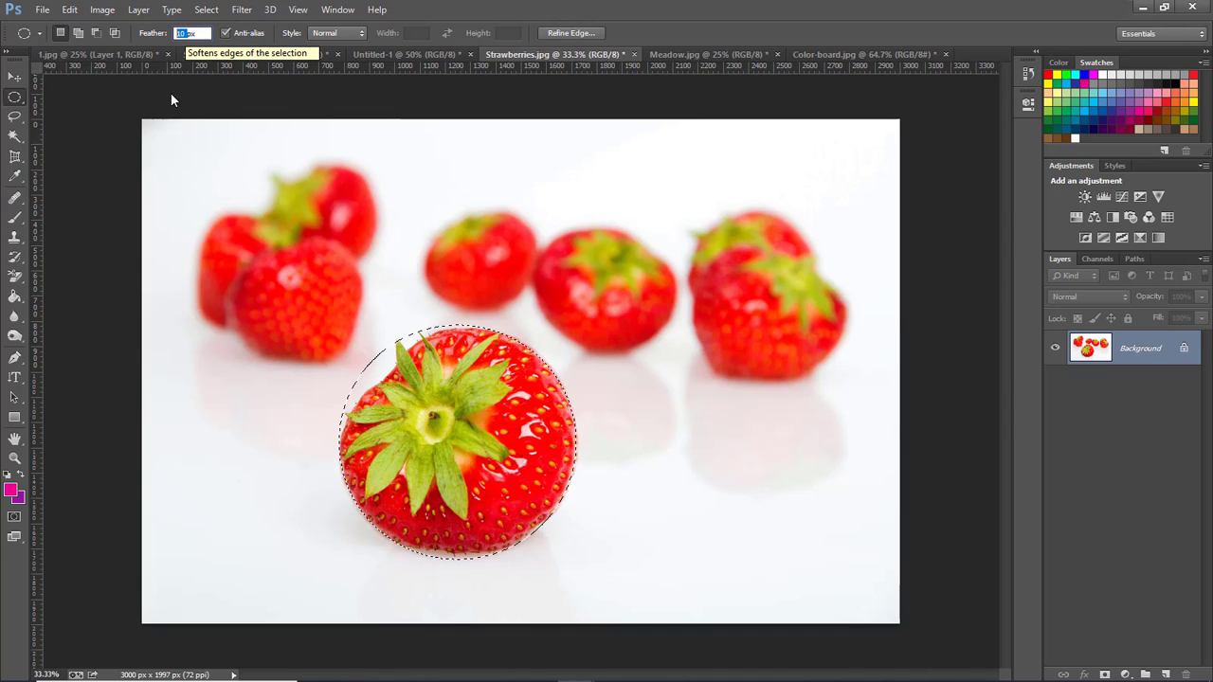
{"action": "key", "text": "Return"}
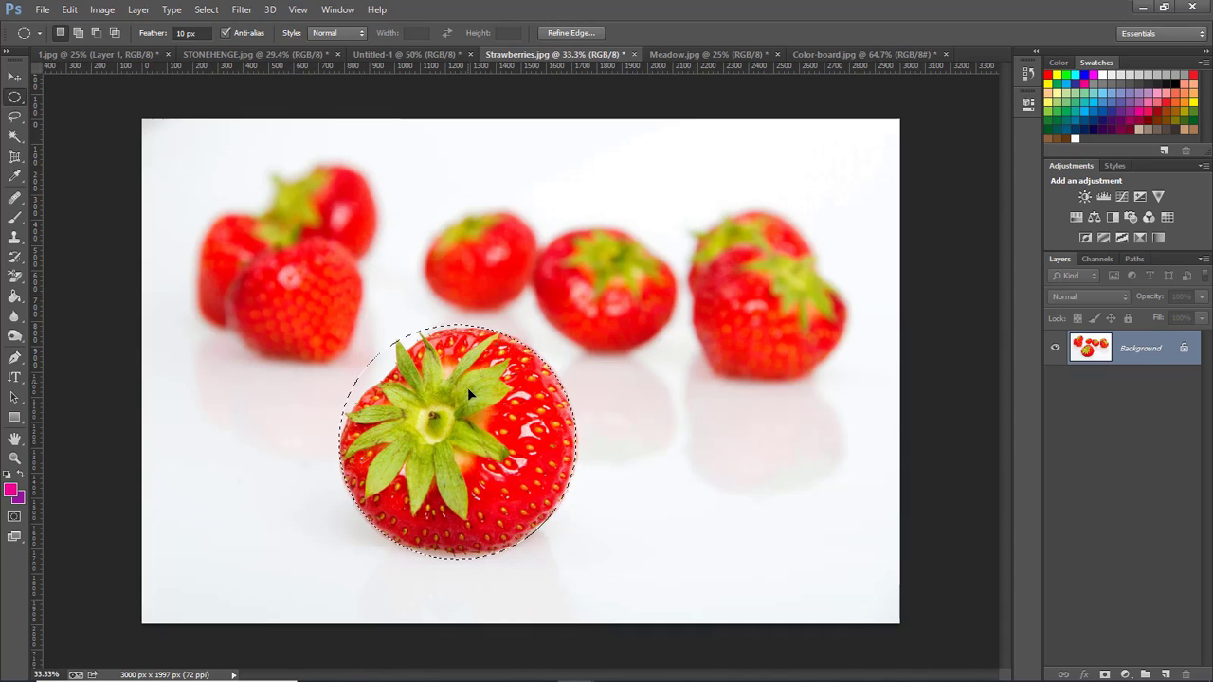
{"action": "right_click", "coordinate": [468, 387]}
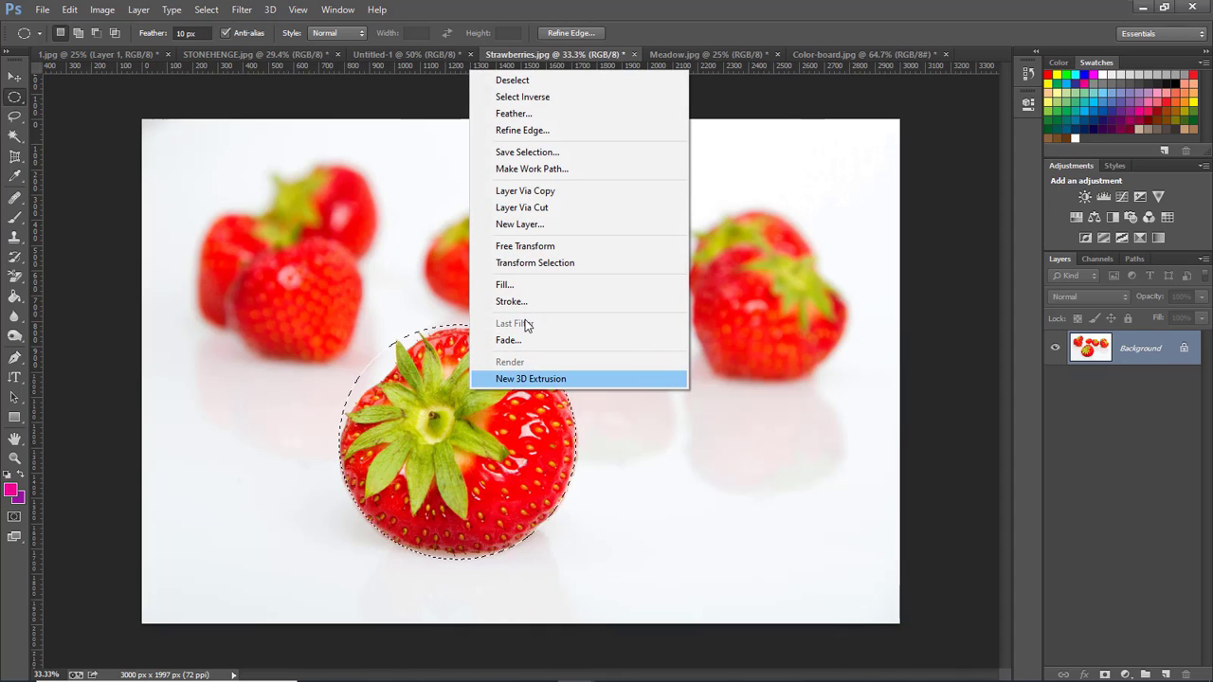
{"action": "left_click", "coordinate": [557, 192]}
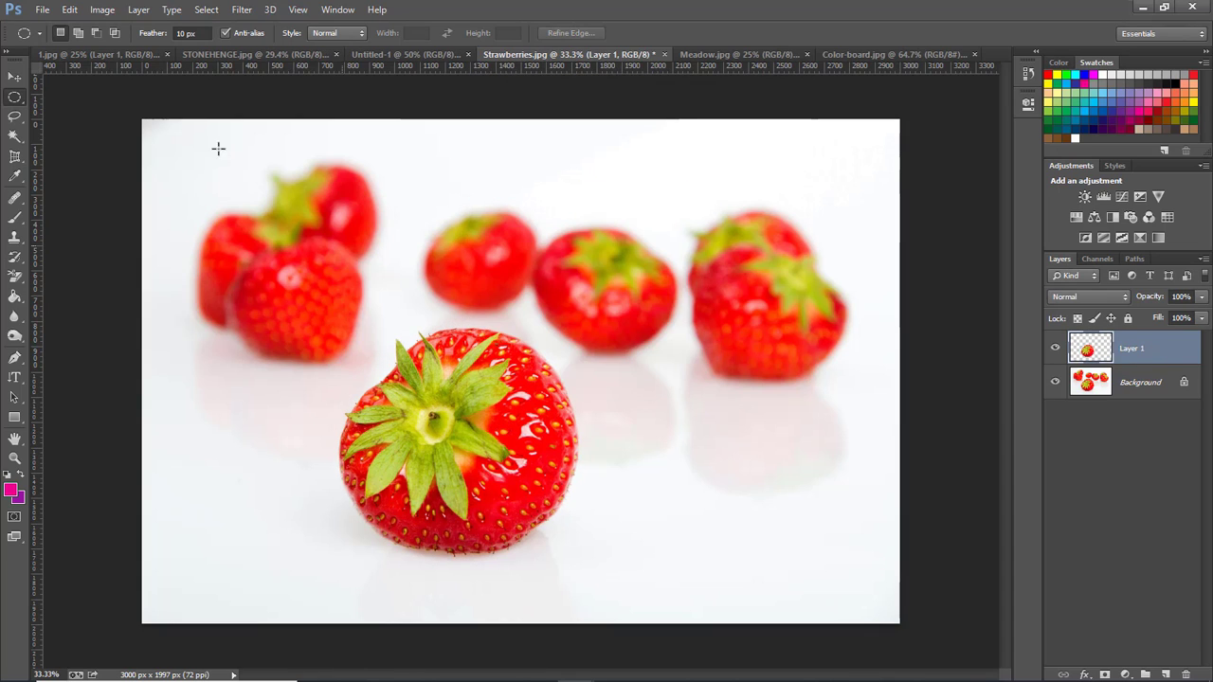
Switch to the Meadow.jpg image with the Rectangular Marquee tool ready
{"action": "left_click", "coordinate": [14, 76]}
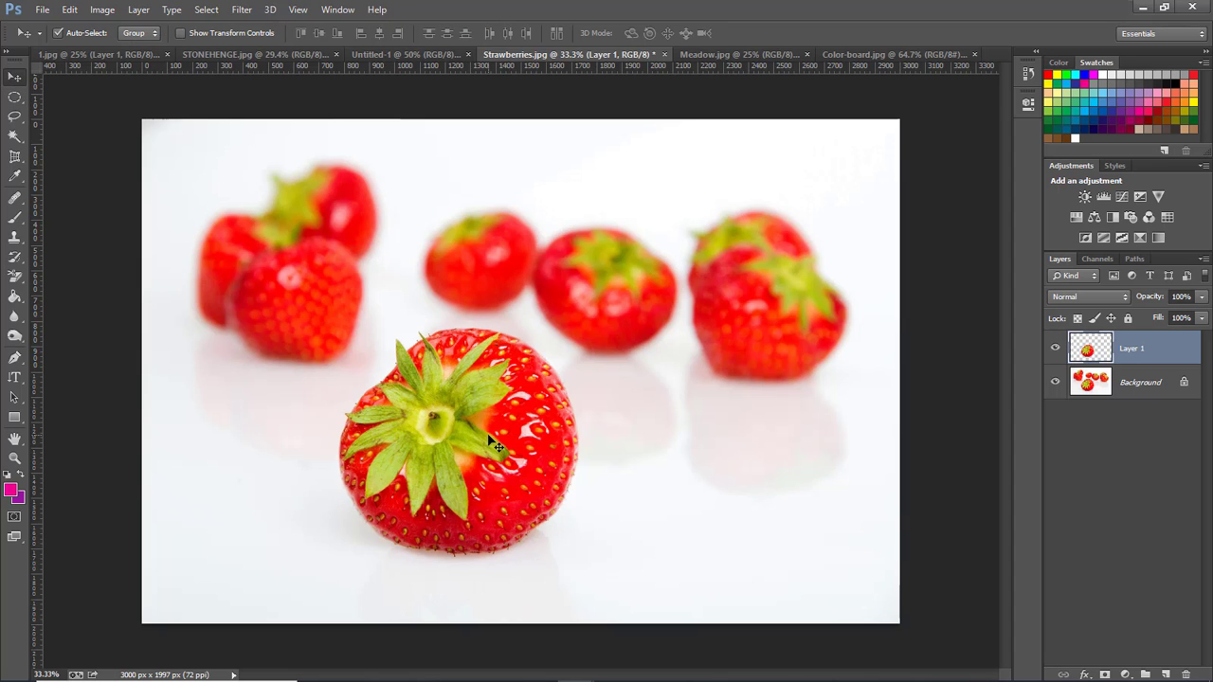
{"action": "left_click_drag", "start_coordinate": [491, 435], "coordinate": [850, 308]}
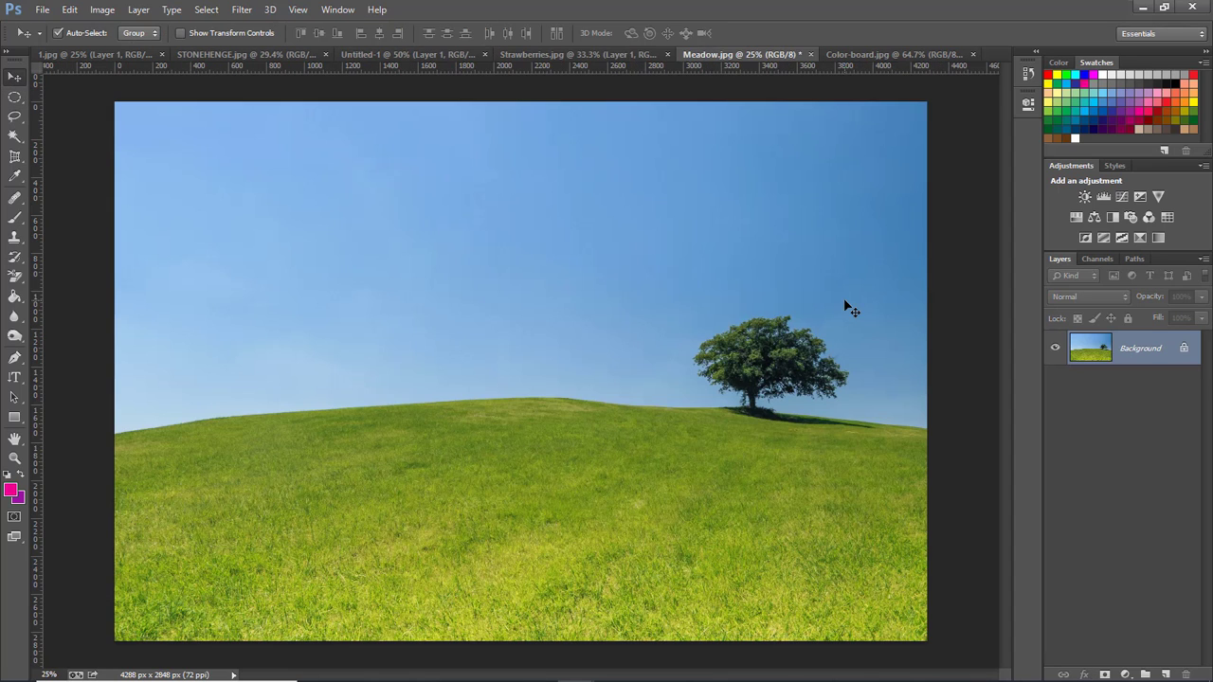
{"action": "right_click", "coordinate": [18, 100]}
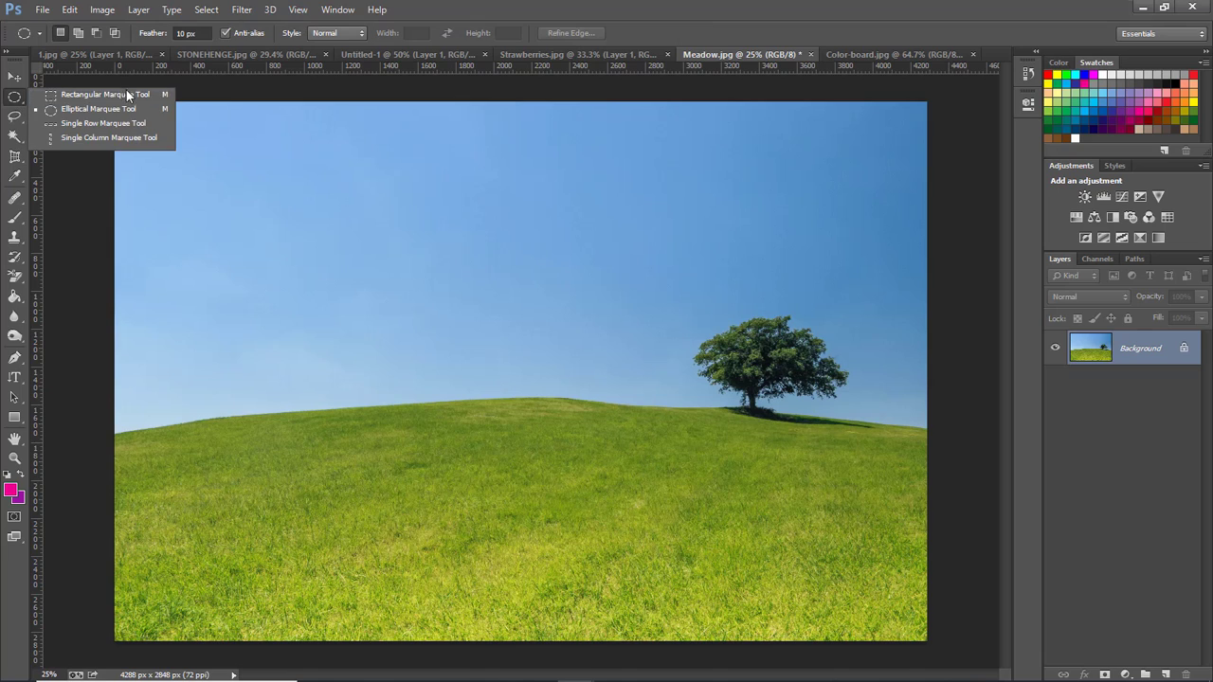
{"action": "left_click", "coordinate": [129, 96]}
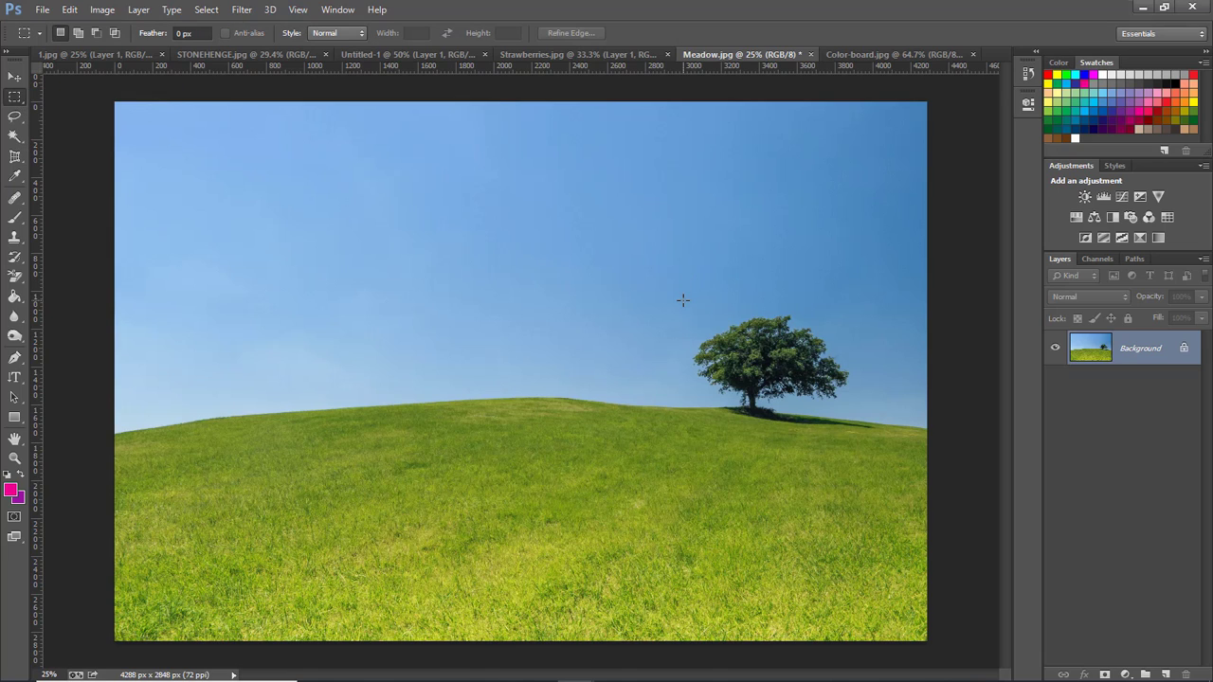
{"action": "left_click_drag", "start_coordinate": [690, 304], "coordinate": [868, 424]}
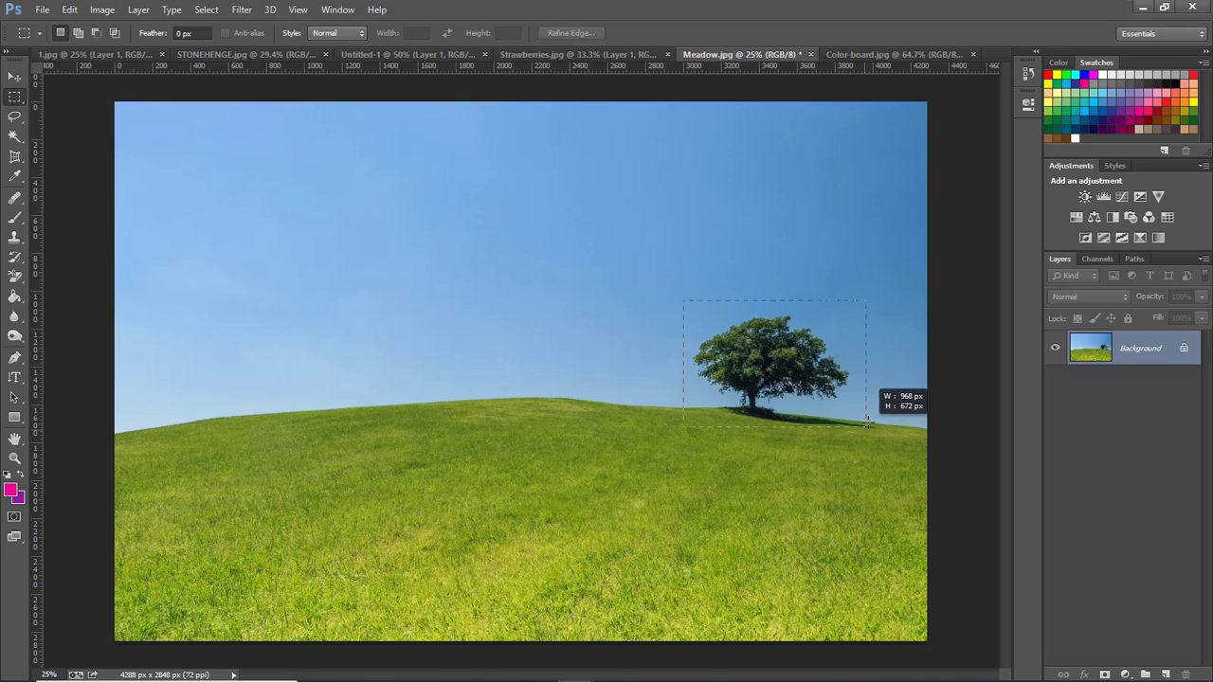
{"action": "left_click_drag", "start_coordinate": [868, 424], "coordinate": [868, 424]}
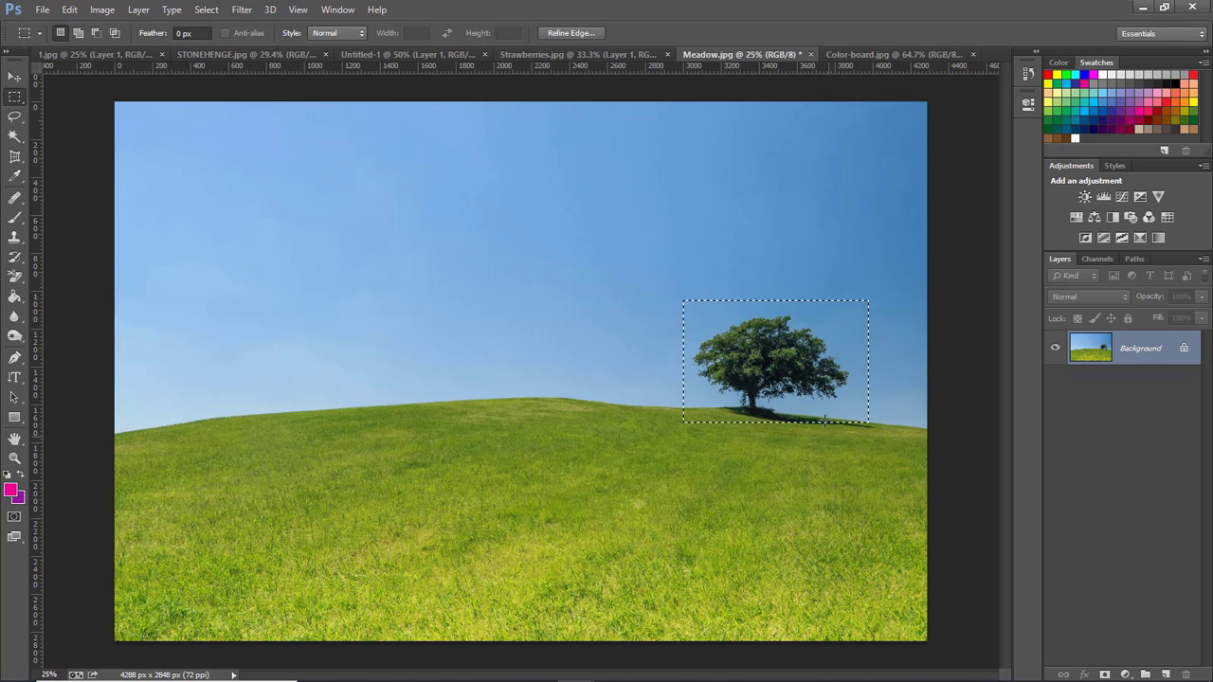
{"action": "right_click", "coordinate": [806, 355]}
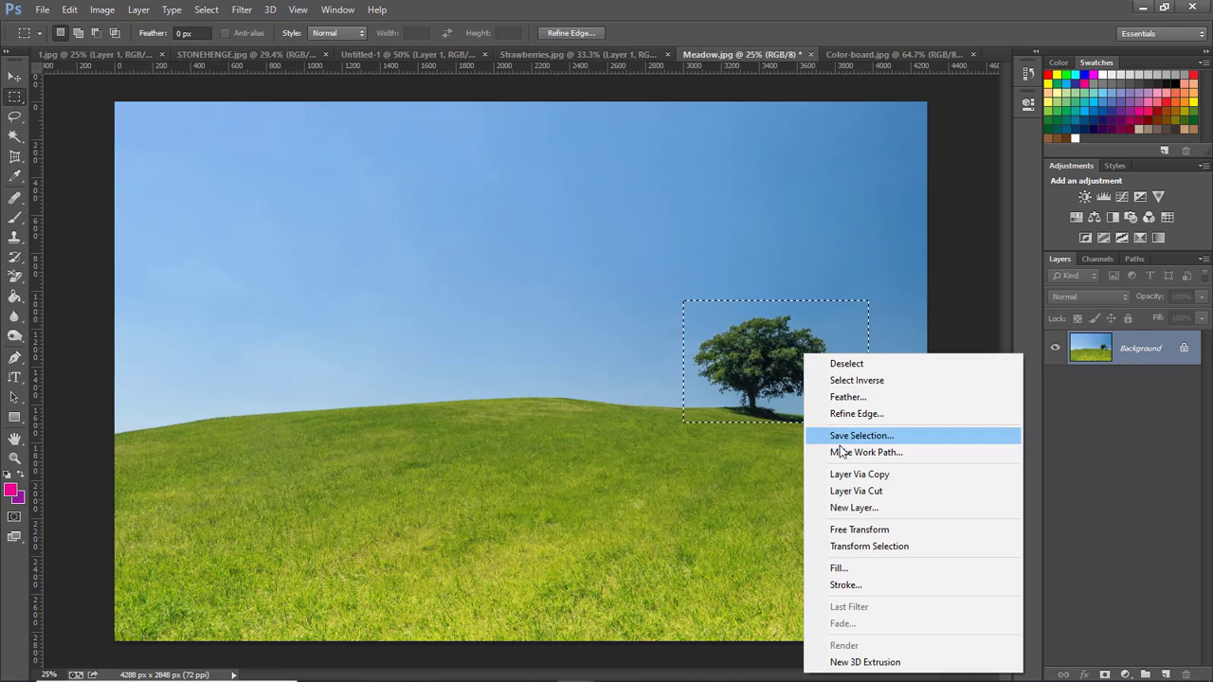
{"action": "left_click", "coordinate": [853, 492]}
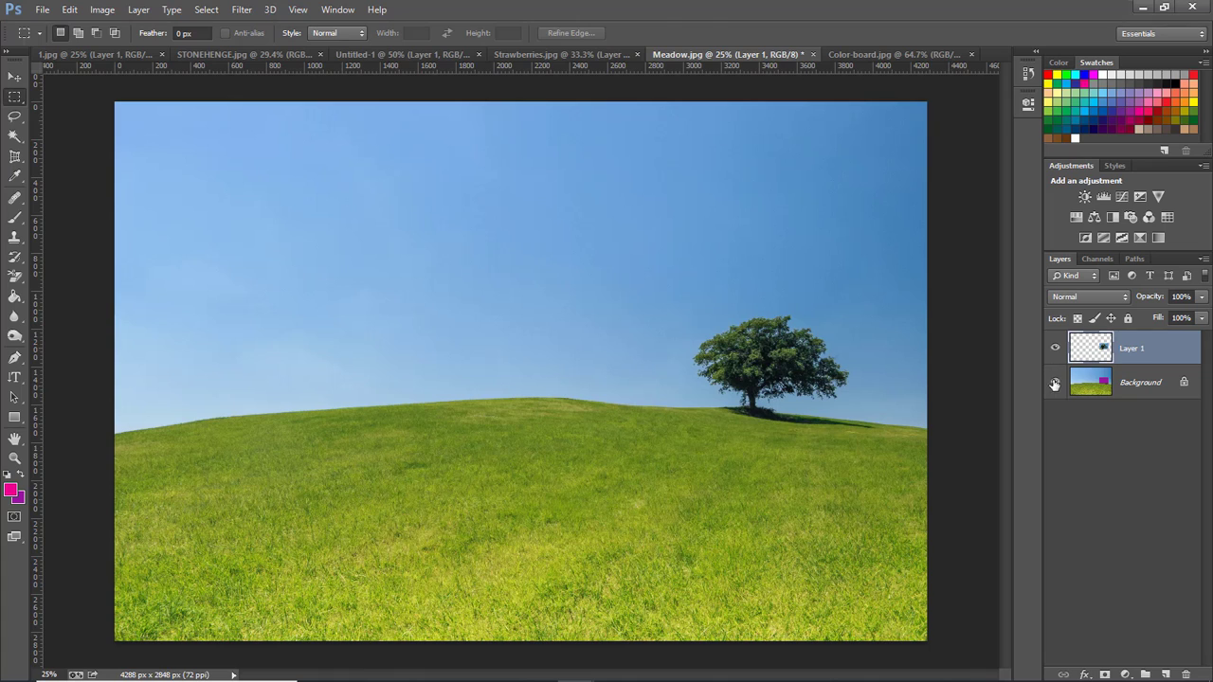
{"action": "key", "text": "v"}
{"action": "mouse_move", "coordinate": [750, 360]}
{"action": "left_mouse_down"}
{"action": "mouse_move", "coordinate": [361, 360]}
{"action": "mouse_move", "coordinate": [750, 362]}
{"action": "left_mouse_up"}
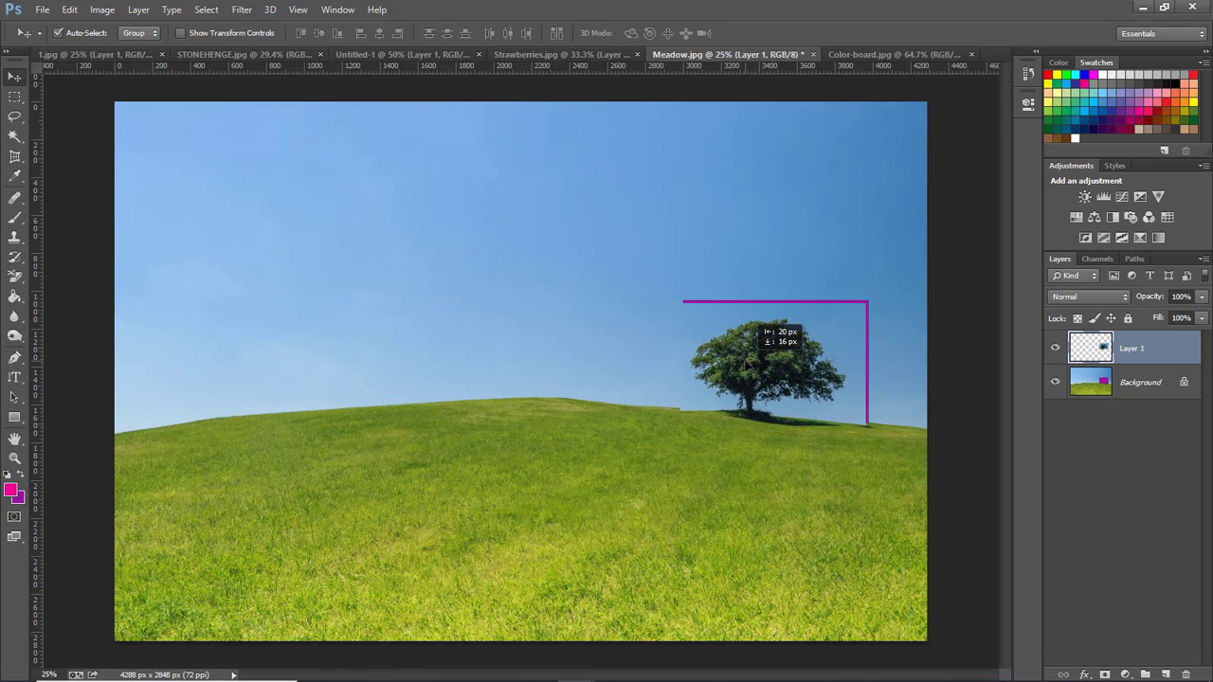
{"action": "key", "text": "ctrl+e"}
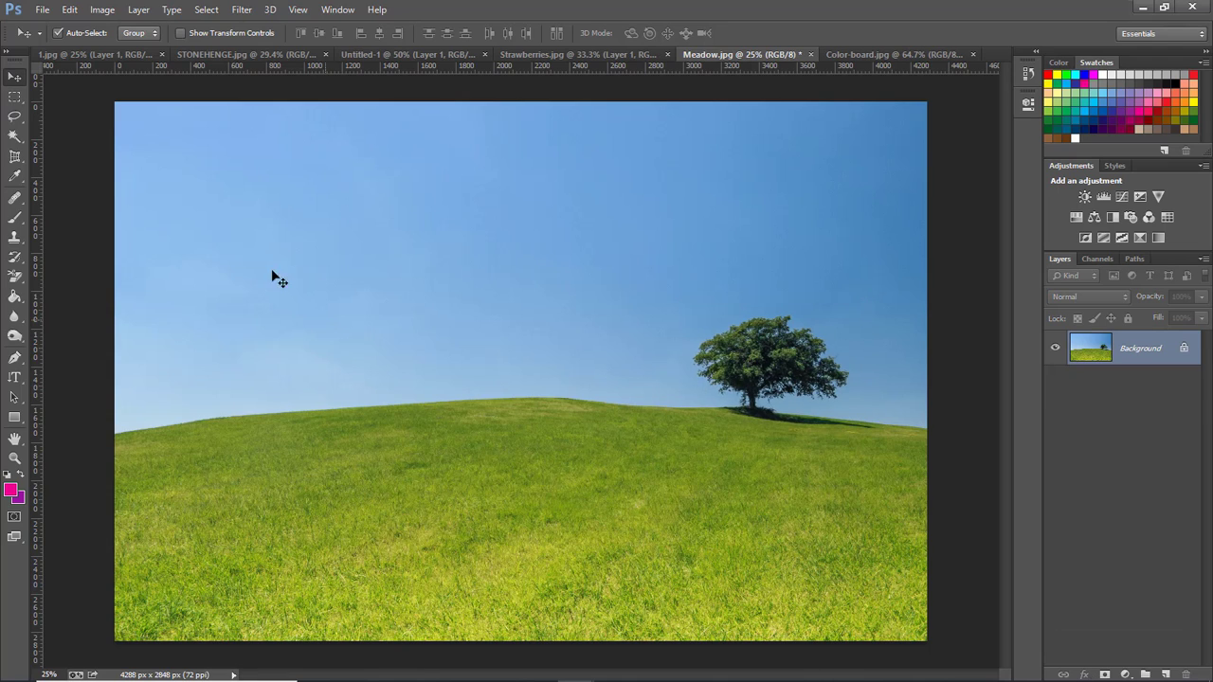
Draw an elliptical marquee selection around the lone tree
{"action": "left_click", "coordinate": [19, 100]}
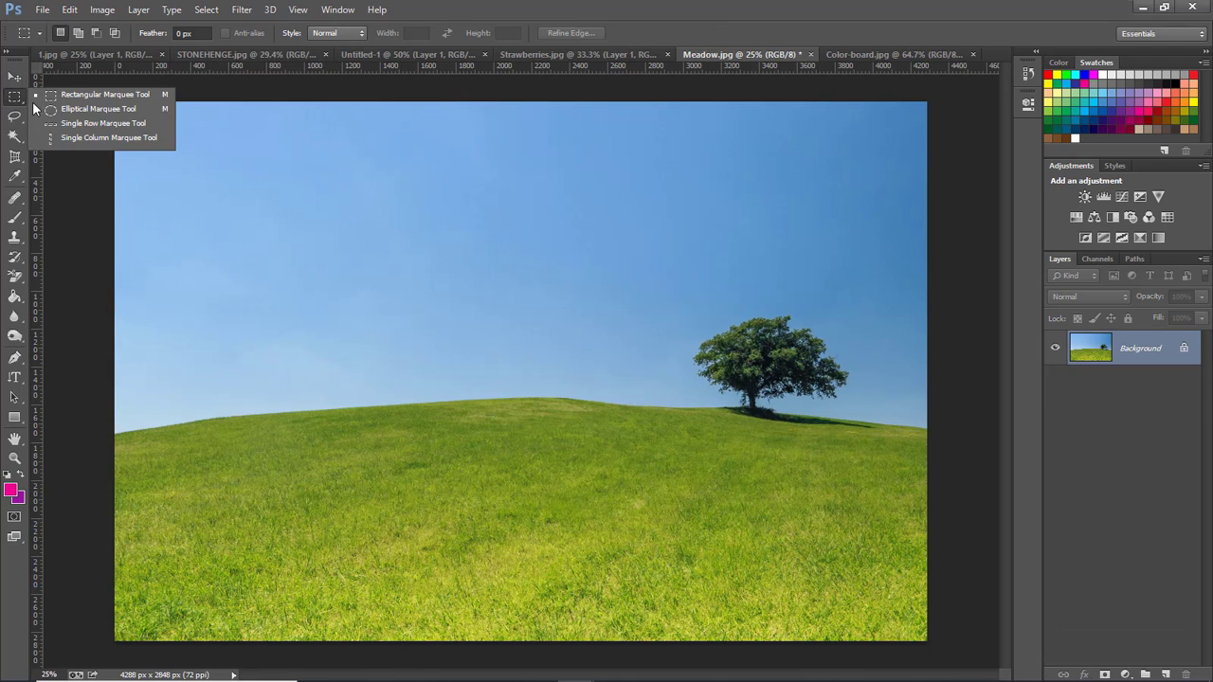
{"action": "left_click", "coordinate": [59, 110]}
{"action": "left_click_drag", "start_coordinate": [675, 293], "coordinate": [858, 442]}
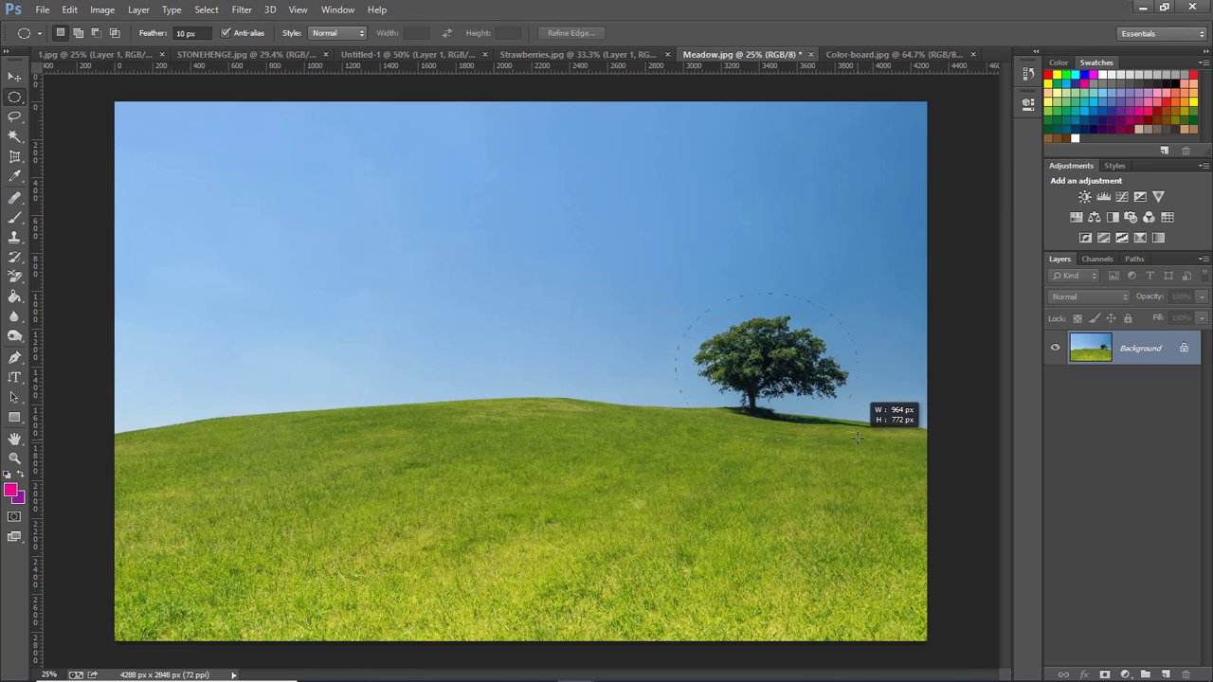
{"action": "left_click_drag", "start_coordinate": [859, 441], "coordinate": [855, 443]}
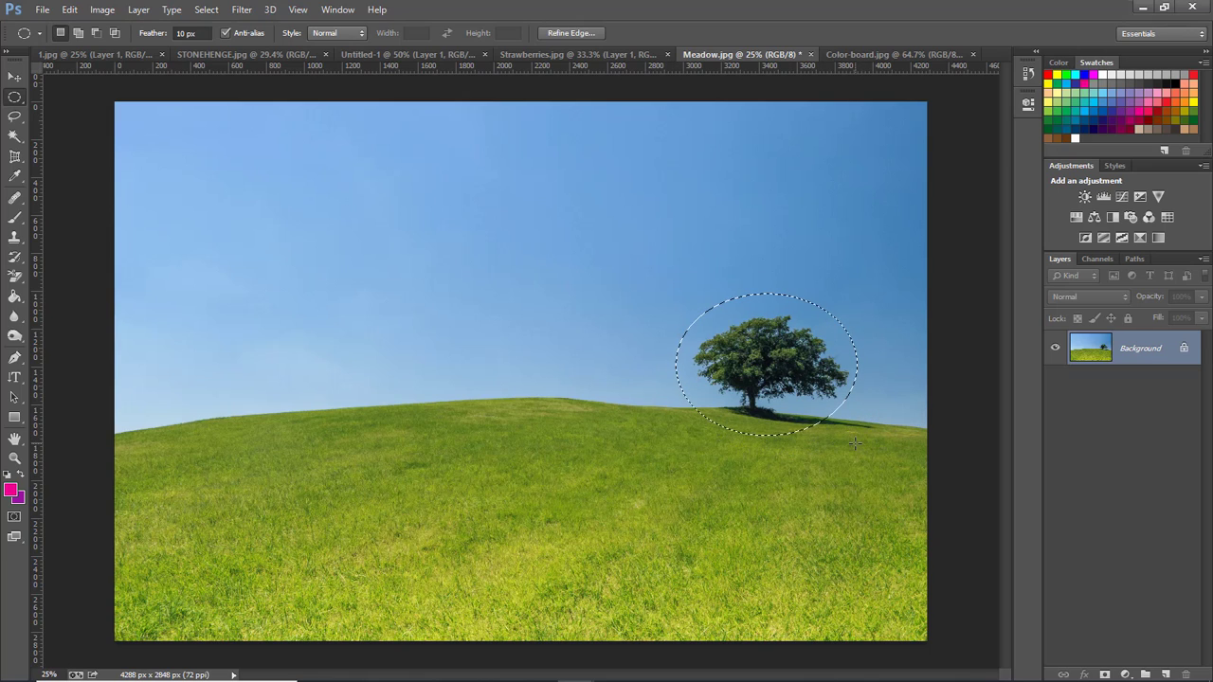
Move the selected tree aside to reveal the hole, then return it to its spot
{"action": "left_click", "coordinate": [14, 75]}
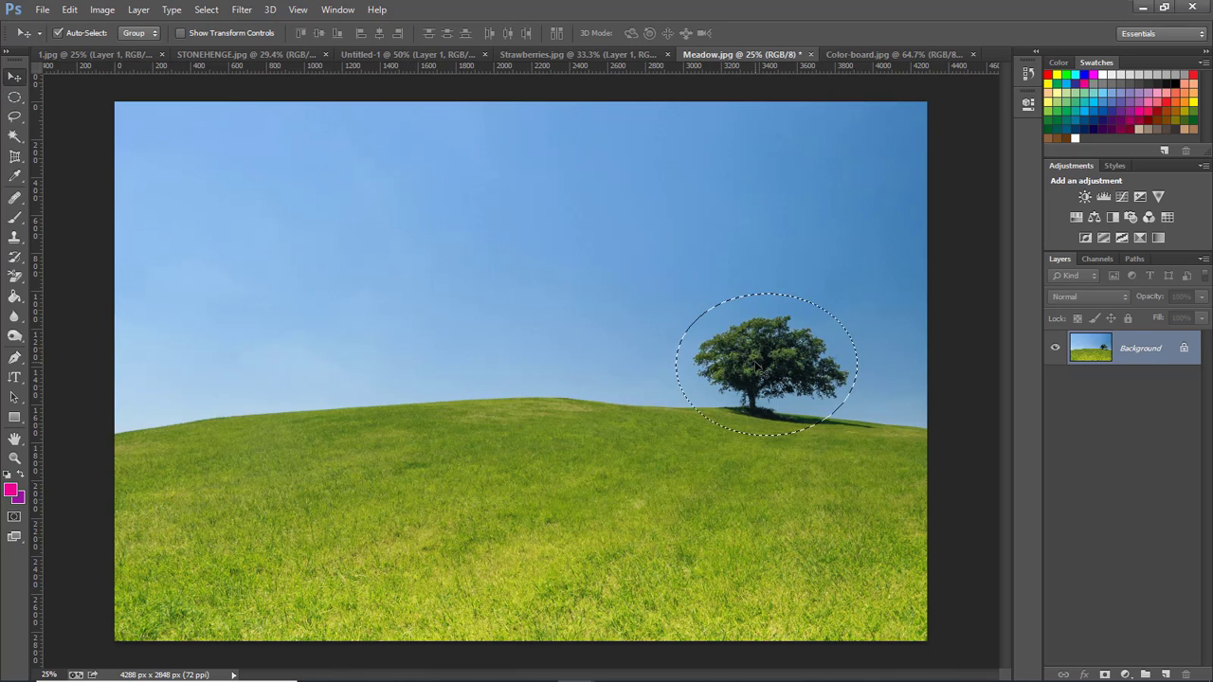
{"action": "mouse_move", "coordinate": [747, 366]}
{"action": "left_mouse_down"}
{"action": "mouse_move", "coordinate": [468, 362]}
{"action": "mouse_move", "coordinate": [752, 370]}
{"action": "left_mouse_up"}
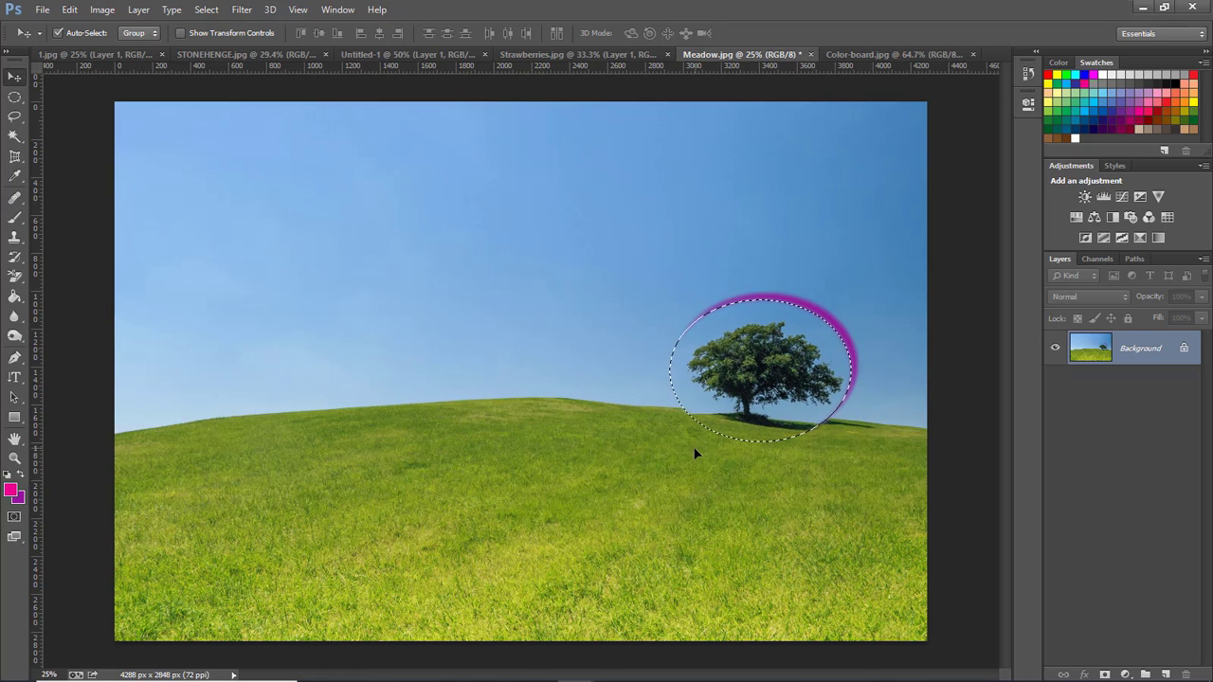
{"action": "left_click_drag", "start_coordinate": [694, 455], "coordinate": [700, 450]}
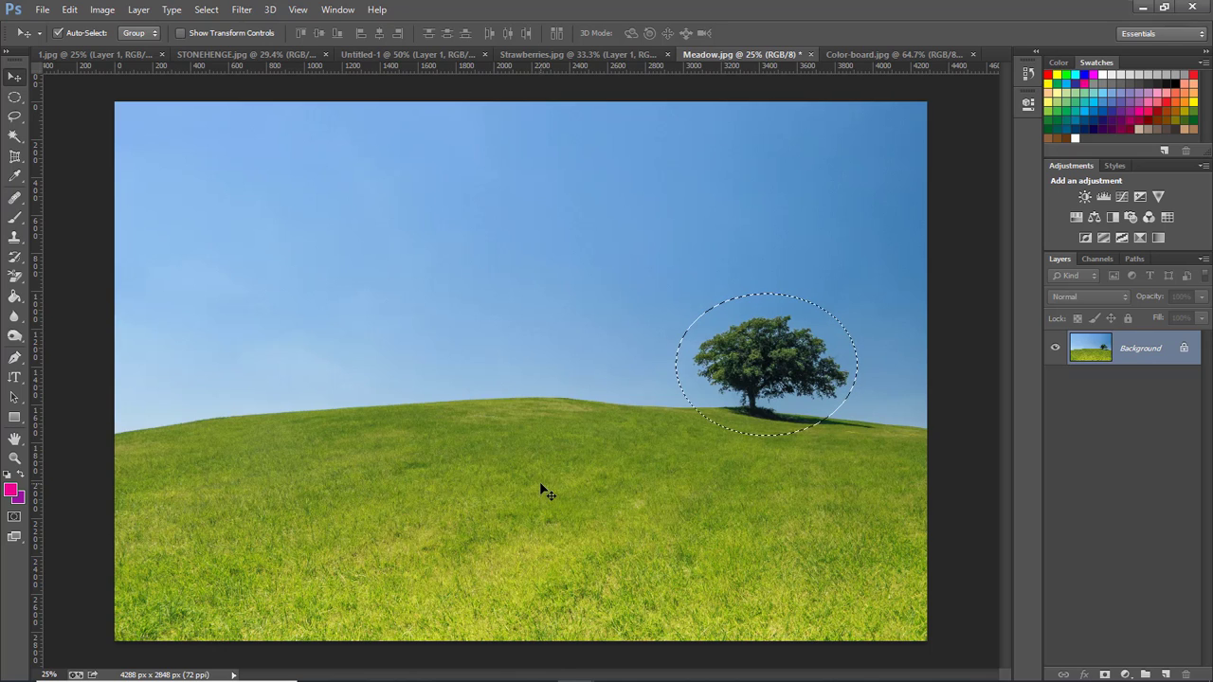
Erase the lone tree with a Content-Aware fill of the selection, then deselect
{"action": "key", "text": "shift+F5"}
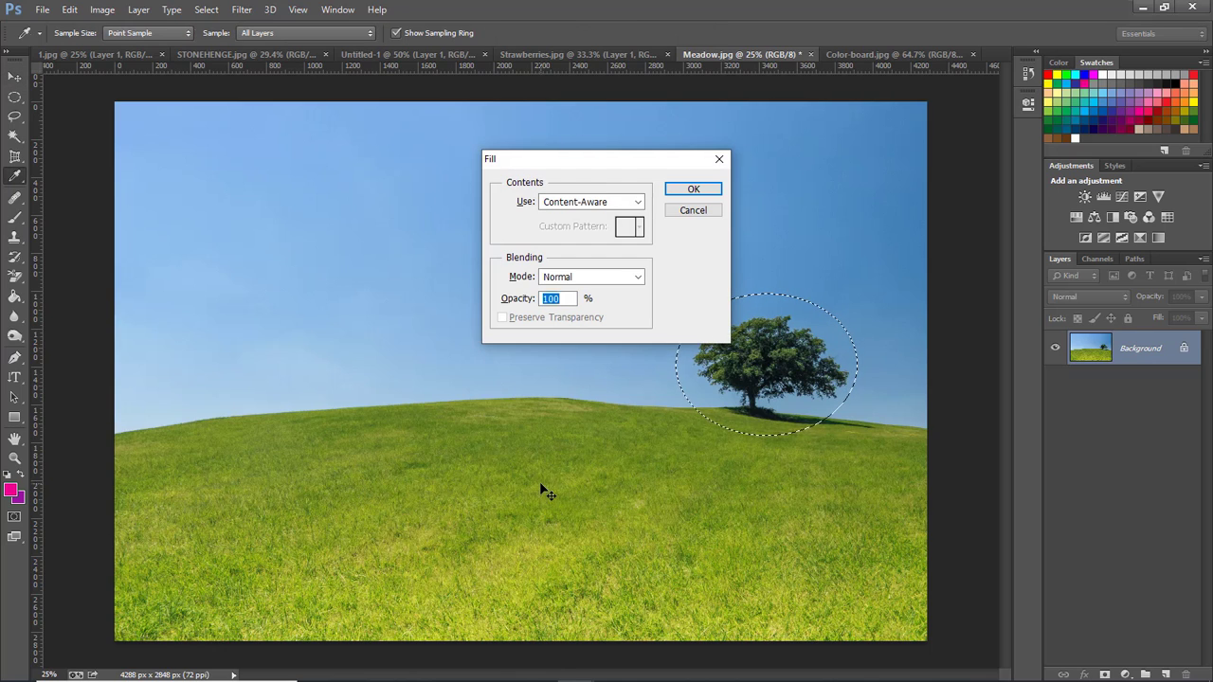
{"action": "left_click", "coordinate": [638, 203]}
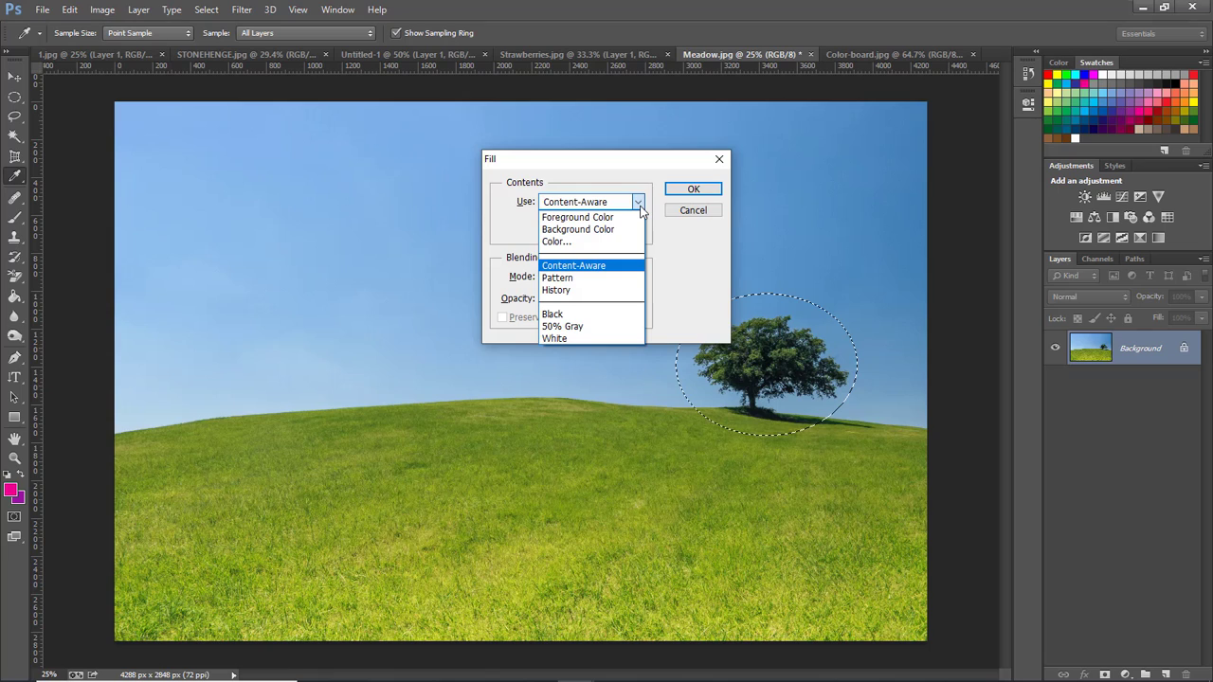
{"action": "left_click", "coordinate": [677, 268]}
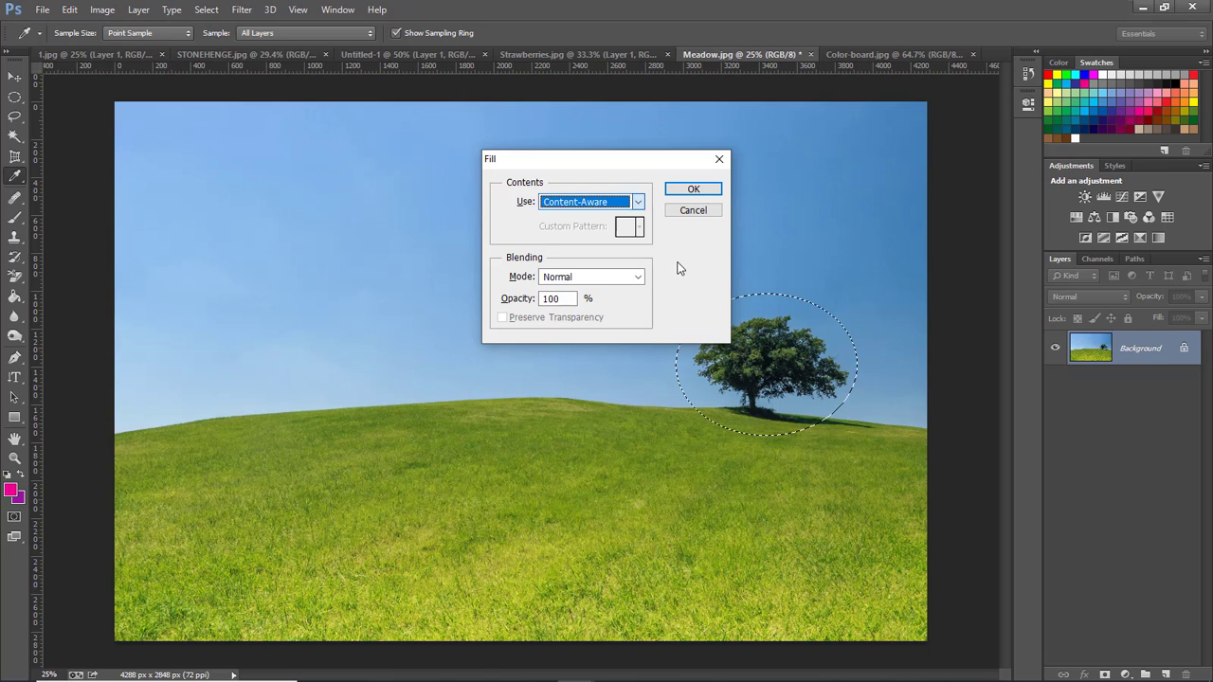
{"action": "left_click", "coordinate": [681, 191]}
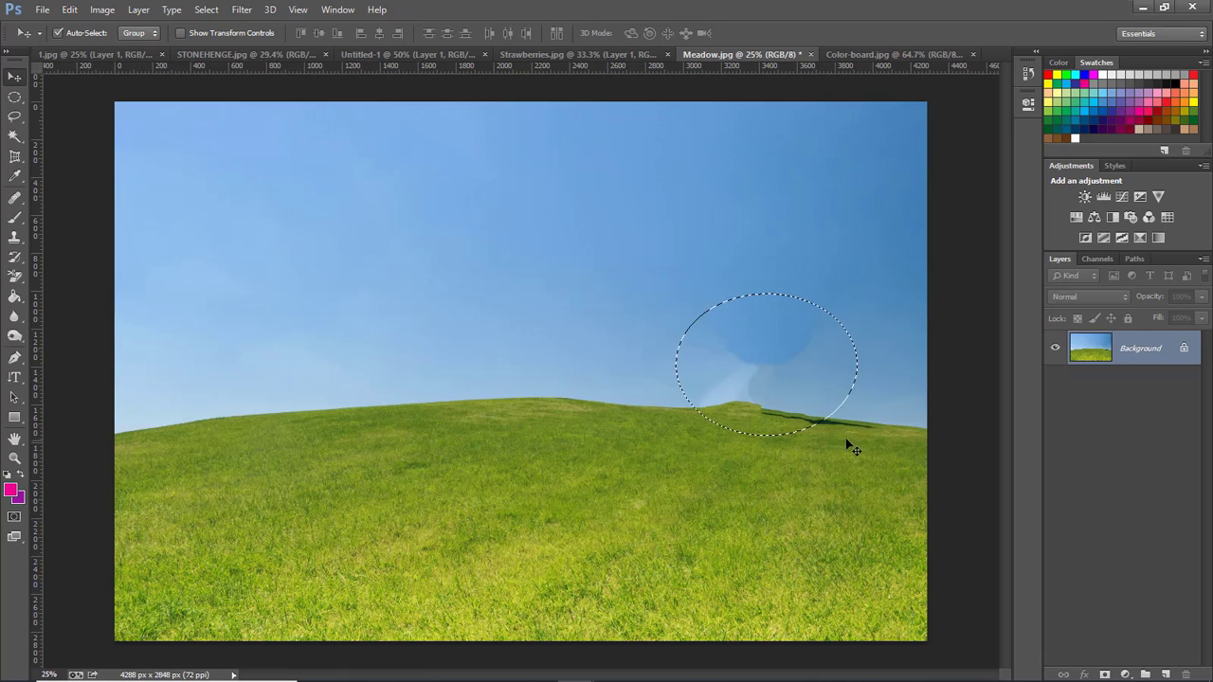
{"action": "key", "text": "ctrl+d"}
Open STONEHENGE.jpg, zoom to 144% on the standing stones, and pick the Rectangular Marquee
{"action": "key", "text": "m"}
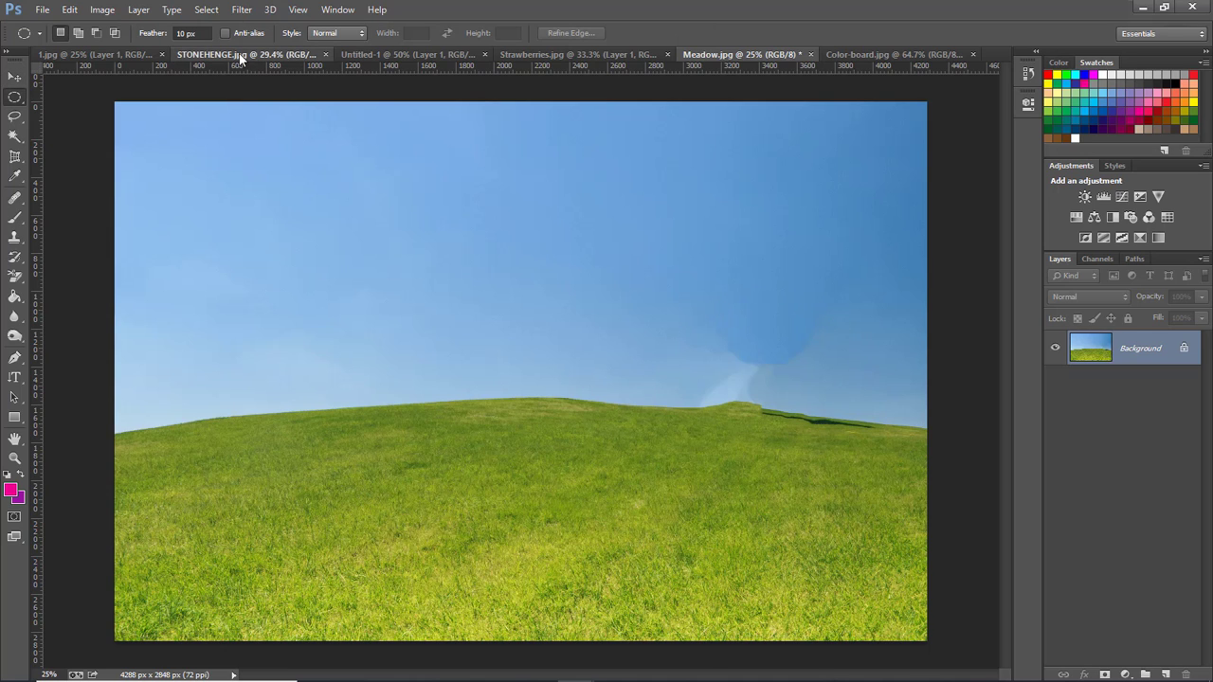
{"action": "left_click", "coordinate": [239, 53]}
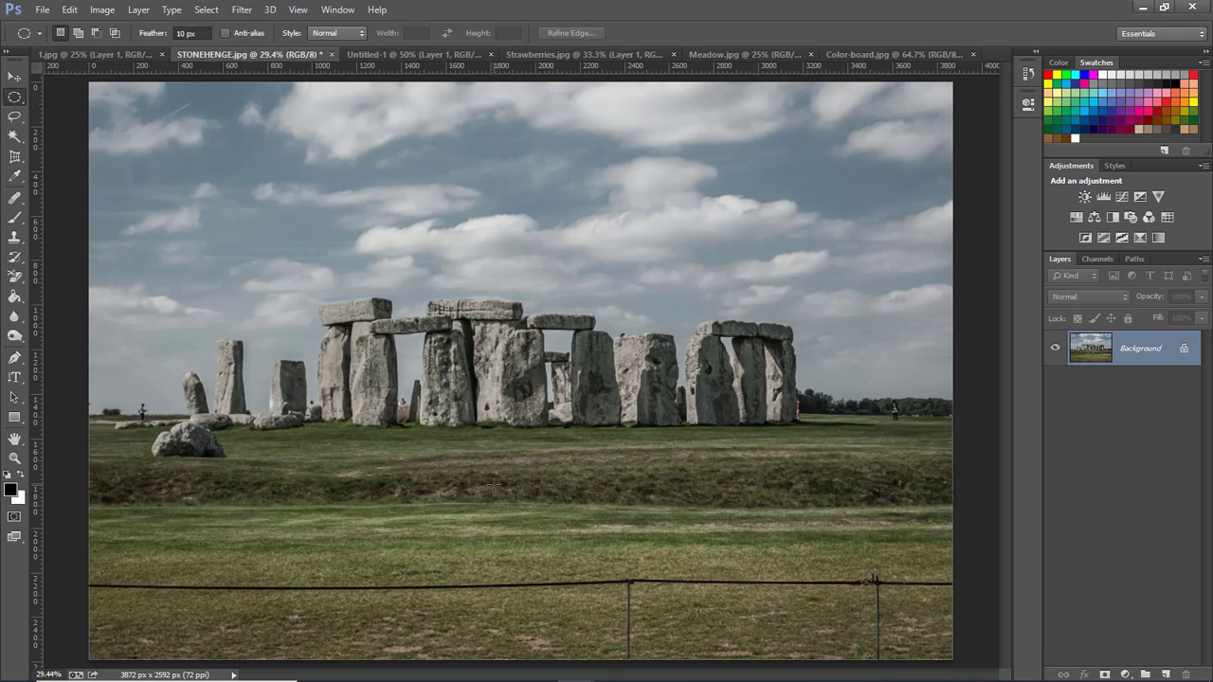
{"action": "key", "text": "shift+m"}
{"action": "key", "text": "z"}
{"action": "left_click", "coordinate": [176, 358]}
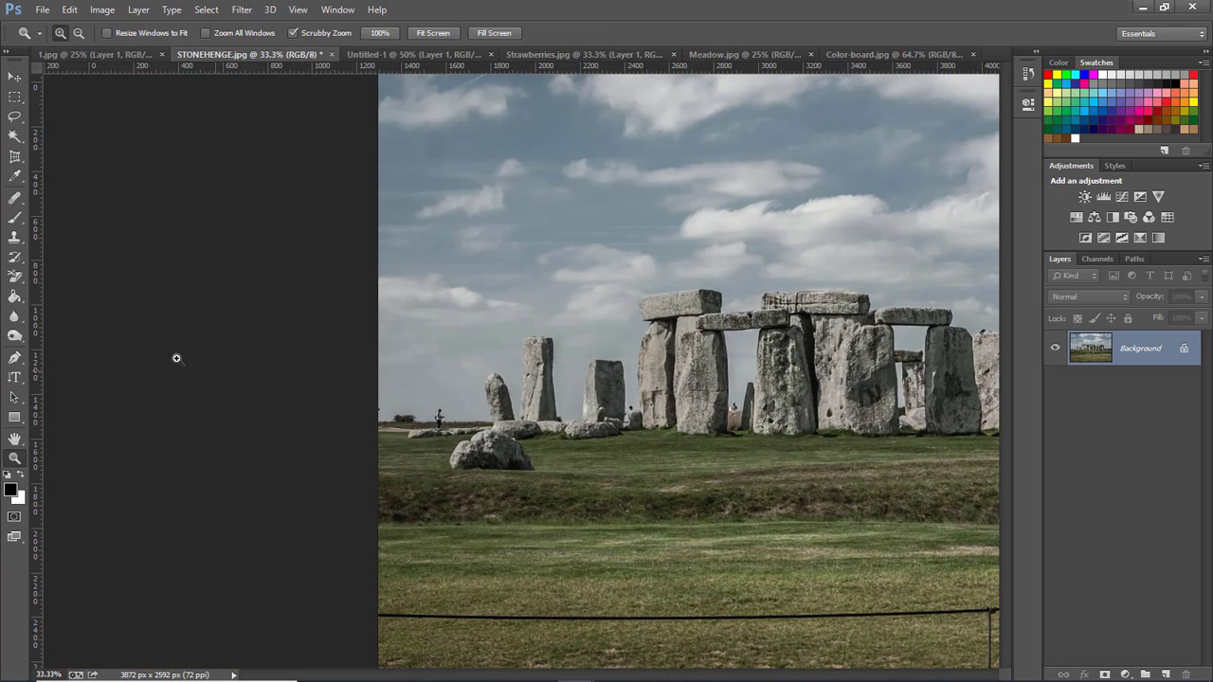
{"action": "left_click_drag", "start_coordinate": [493, 405], "coordinate": [706, 236]}
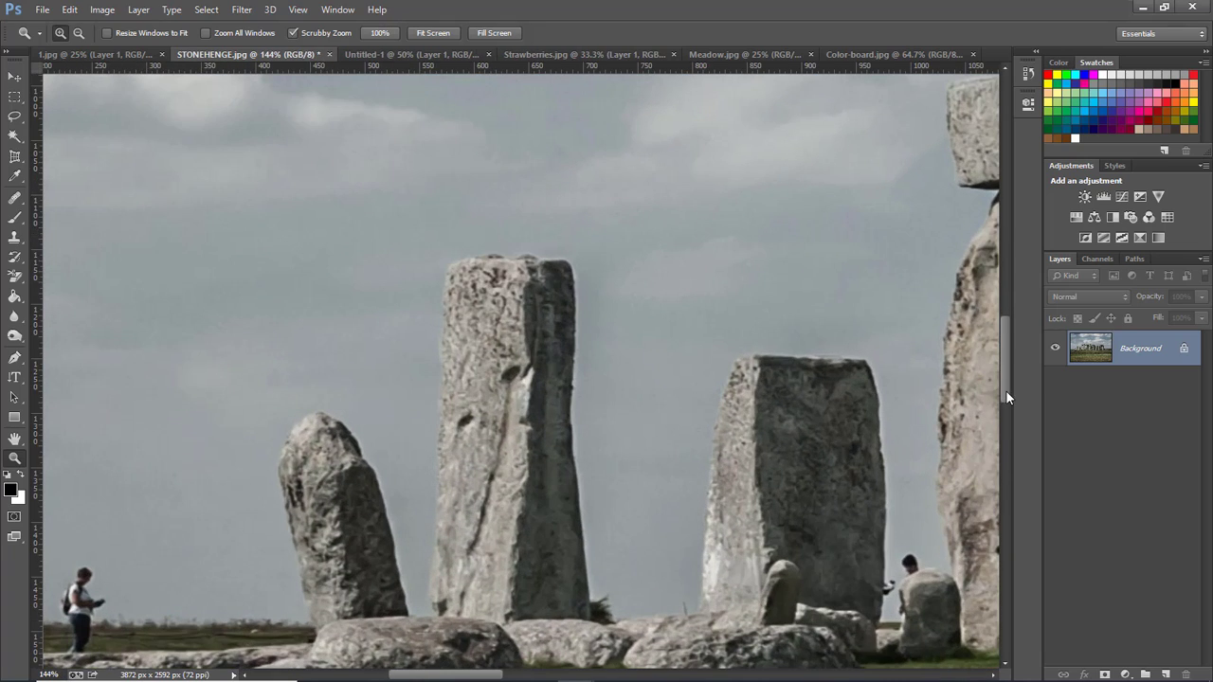
{"action": "left_click_drag", "start_coordinate": [1007, 391], "coordinate": [1015, 393]}
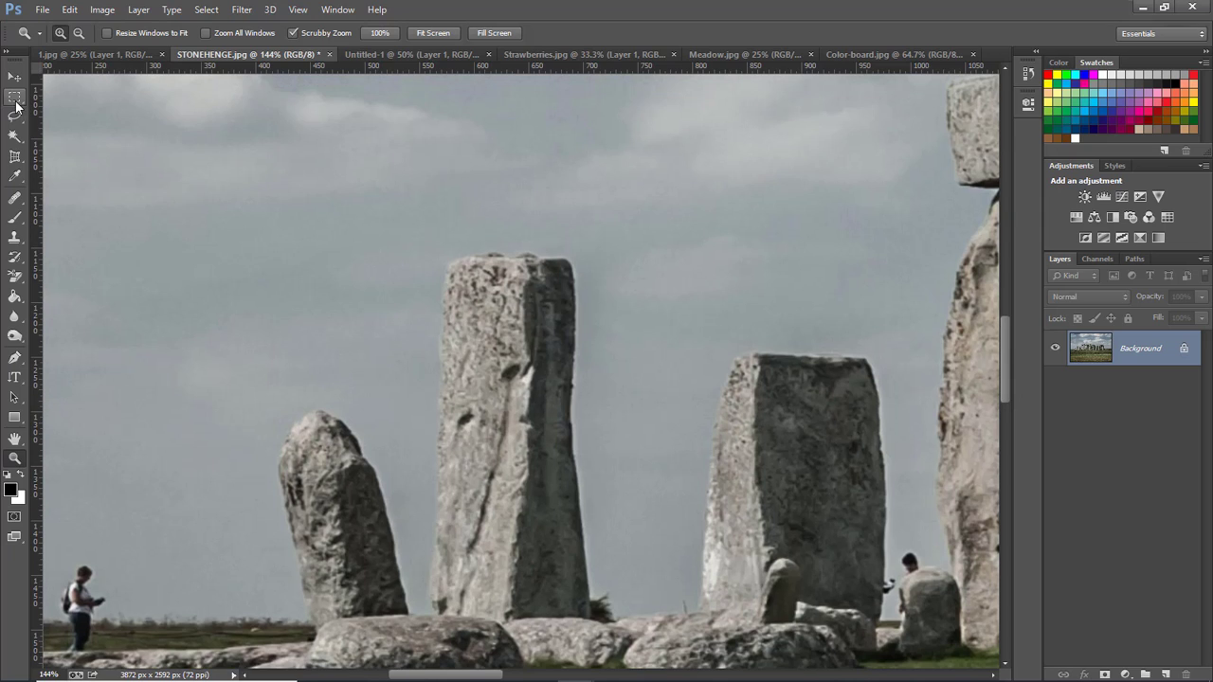
{"action": "left_click", "coordinate": [15, 98]}
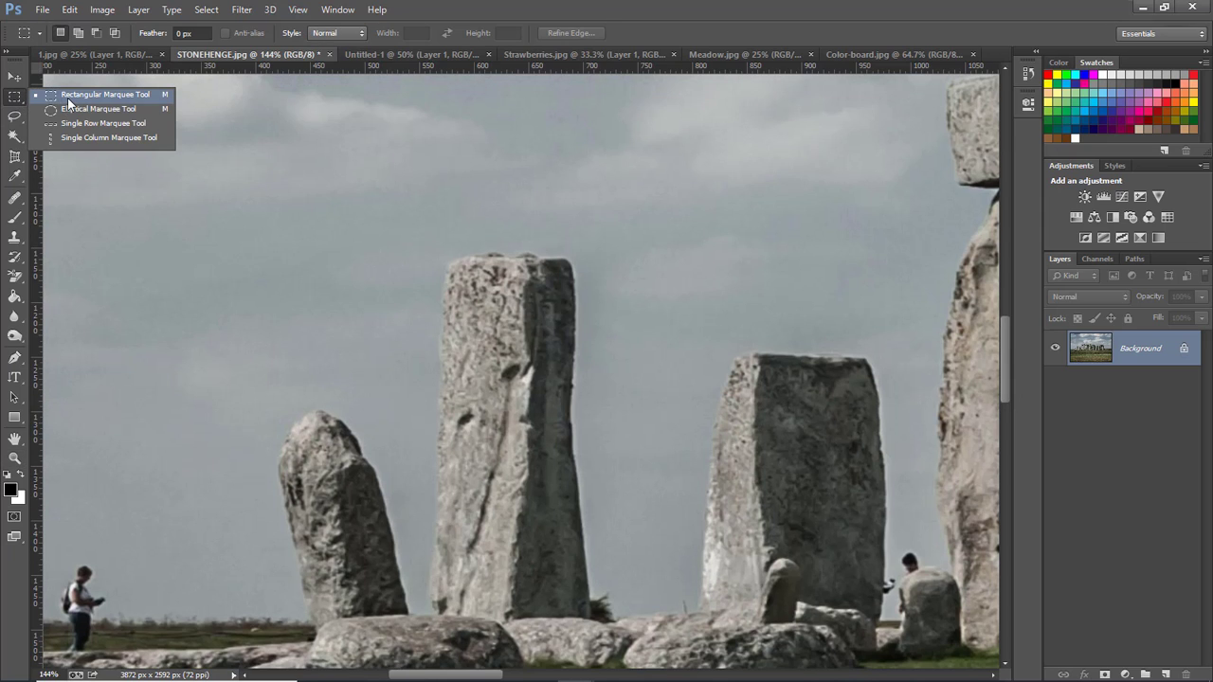
{"action": "left_click", "coordinate": [68, 97]}
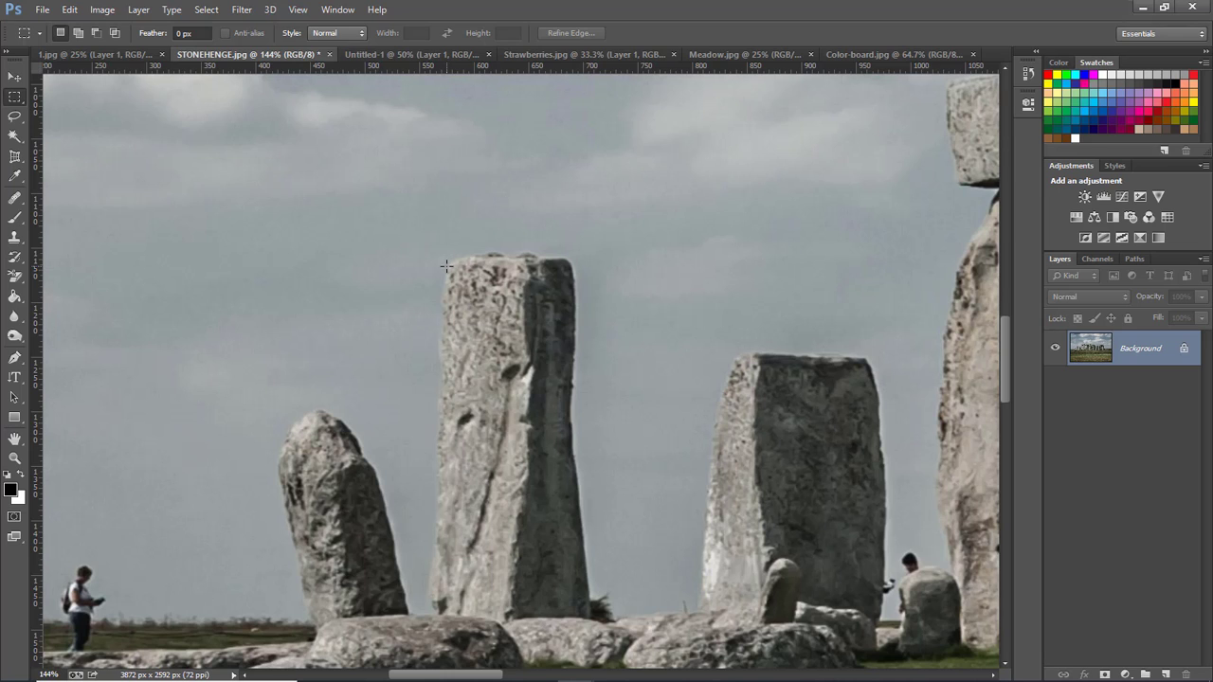
Copy the tall stone's upper part to Layer 1 and drag it upward to heighten the stone
{"action": "left_click_drag", "start_coordinate": [446, 265], "coordinate": [569, 531]}
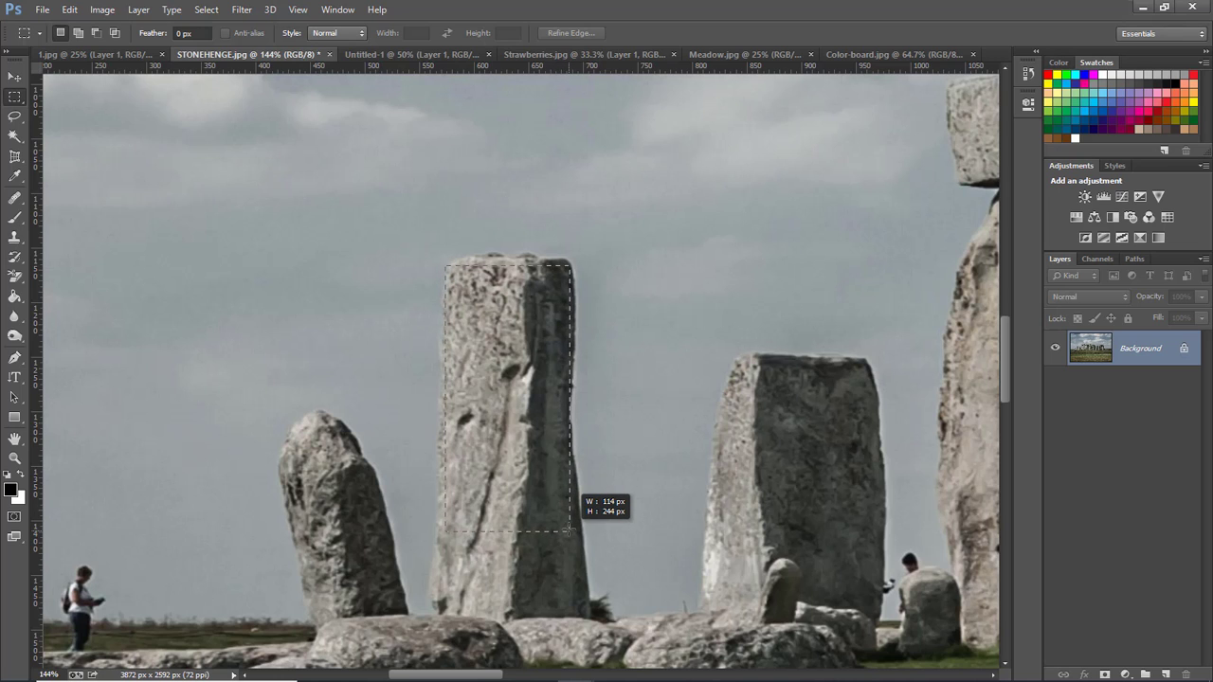
{"action": "left_click_drag", "start_coordinate": [570, 530], "coordinate": [570, 532]}
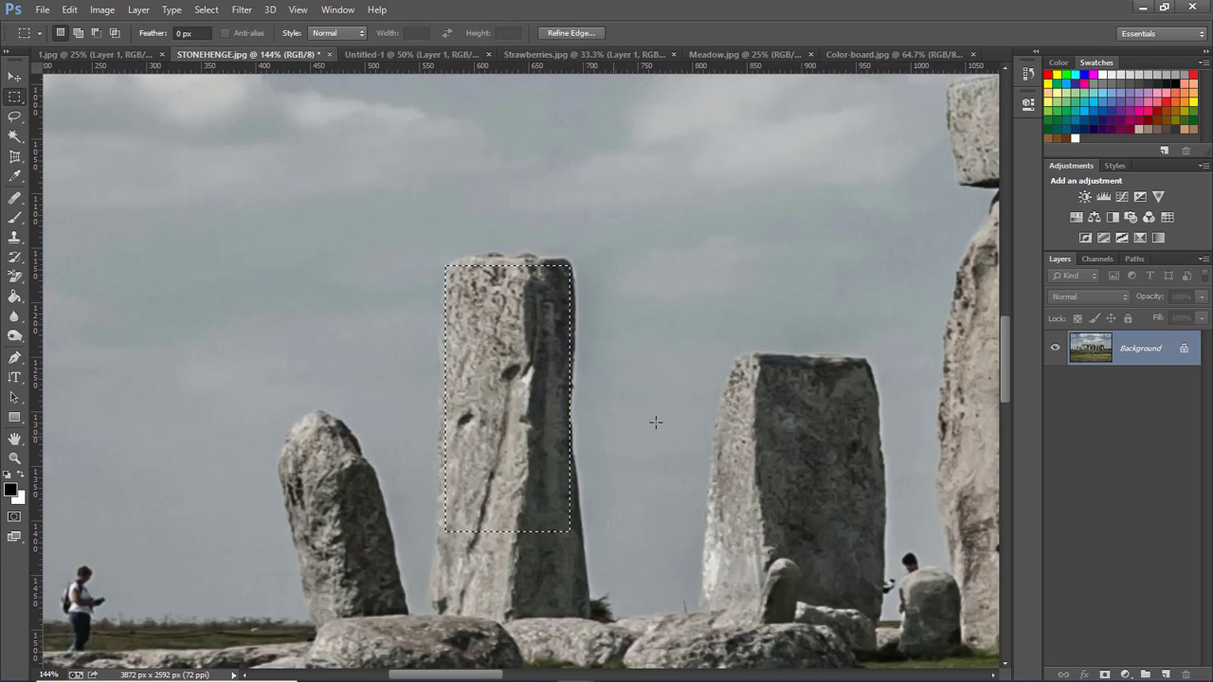
{"action": "right_click", "coordinate": [518, 309]}
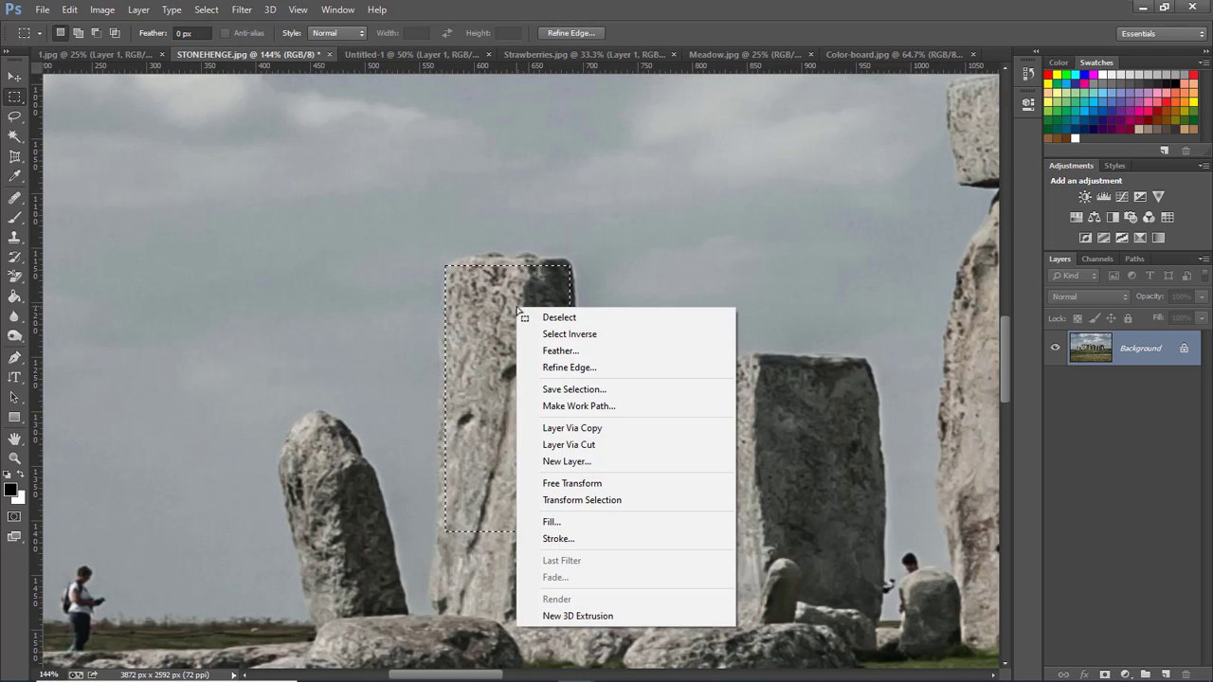
{"action": "left_click", "coordinate": [570, 432]}
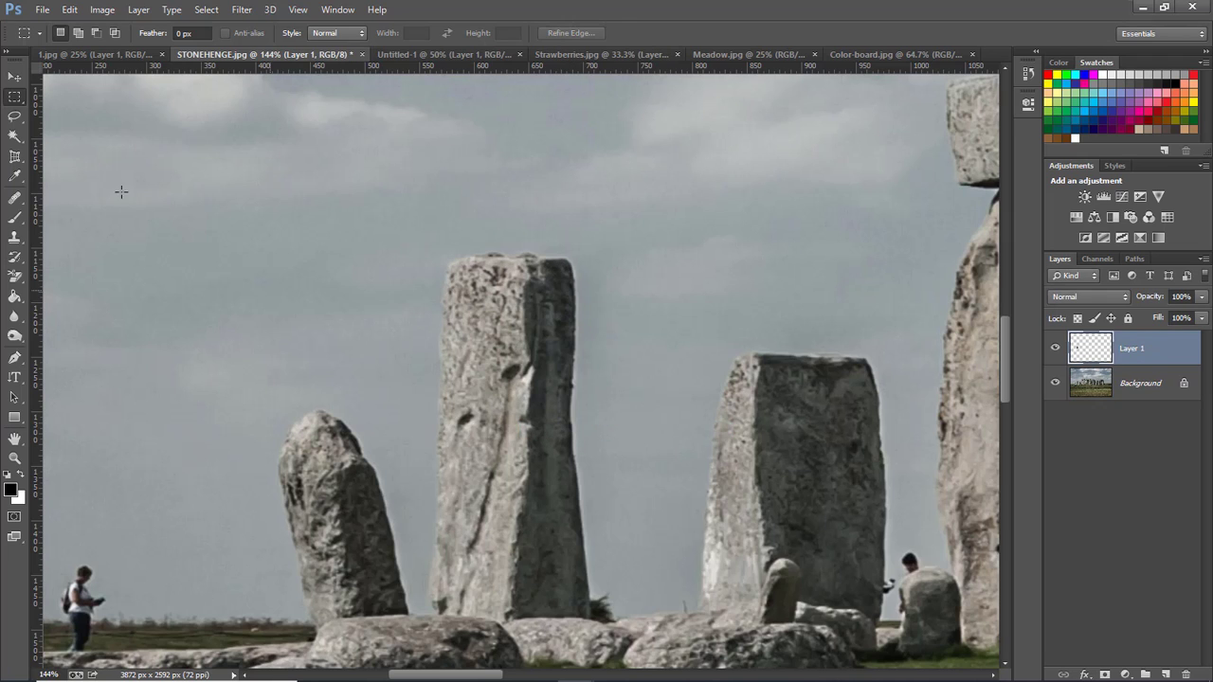
{"action": "left_click", "coordinate": [14, 76]}
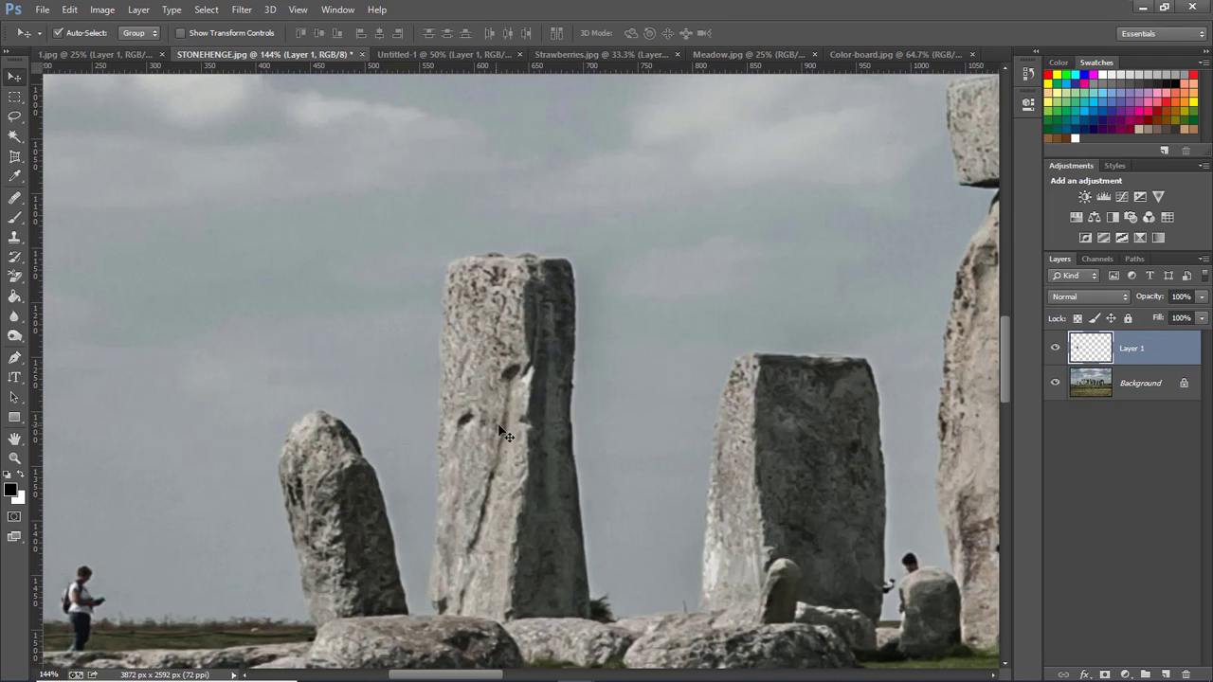
{"action": "left_click_drag", "start_coordinate": [484, 384], "coordinate": [497, 246]}
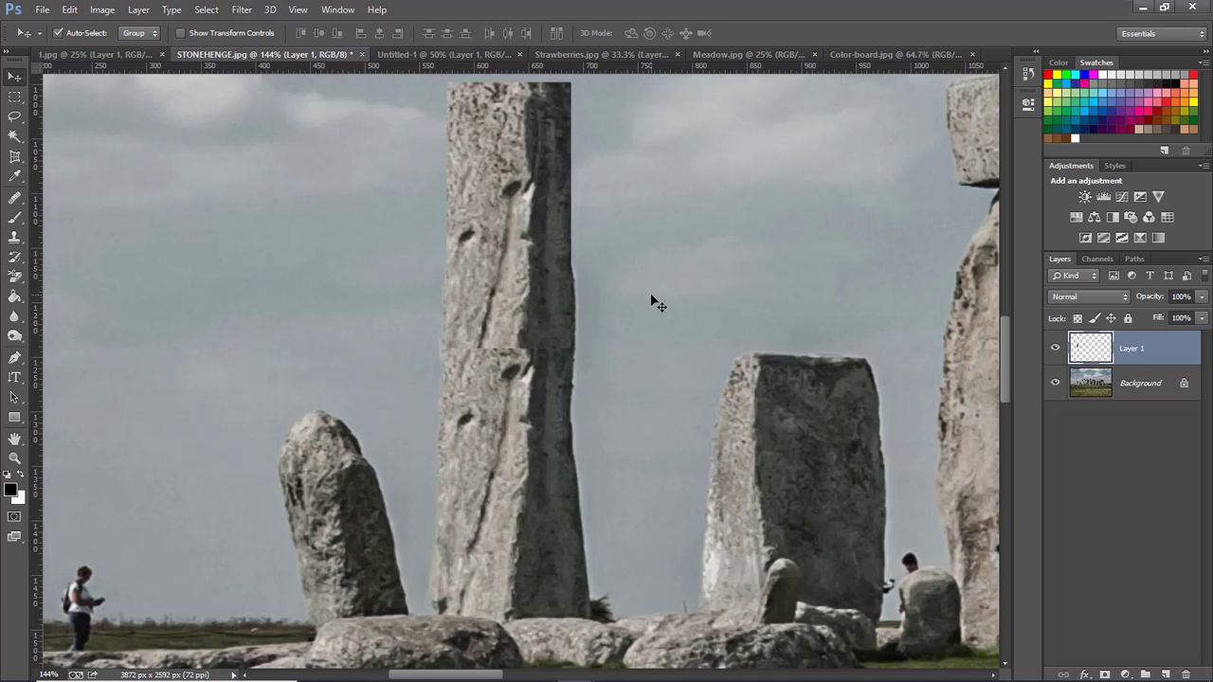
Fit the whole Stonehenge photo in the window and scrub the marquee Feather value
{"action": "key", "text": "z"}
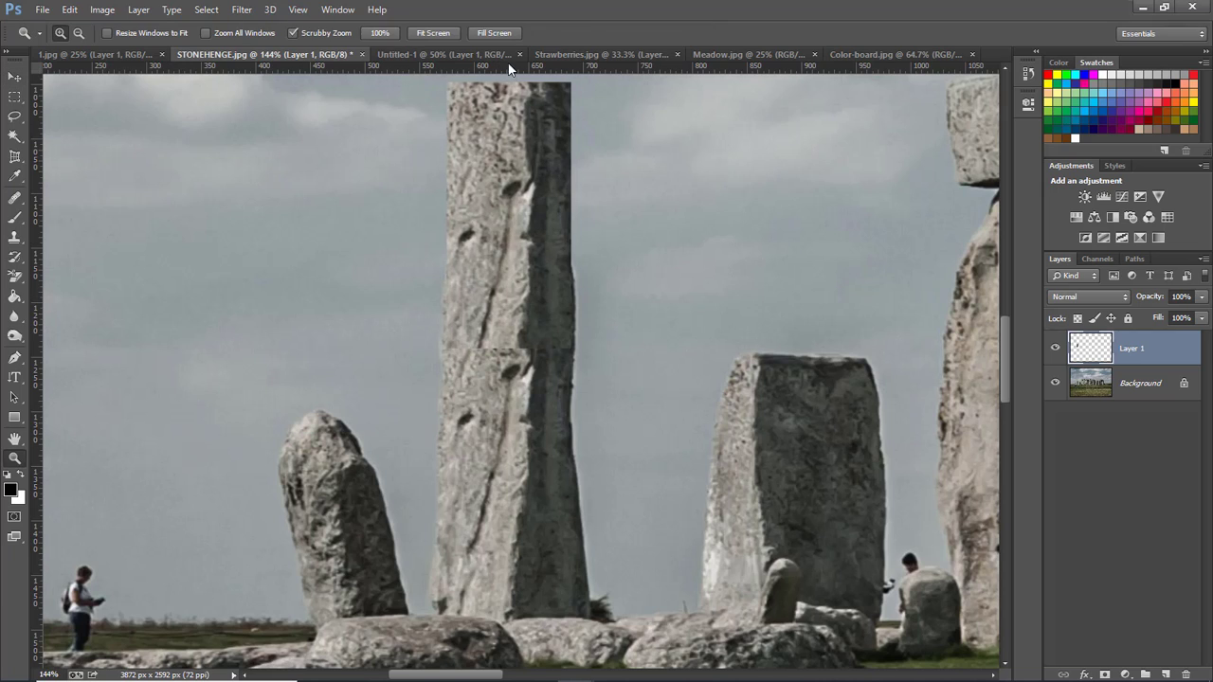
{"action": "left_click", "coordinate": [437, 34]}
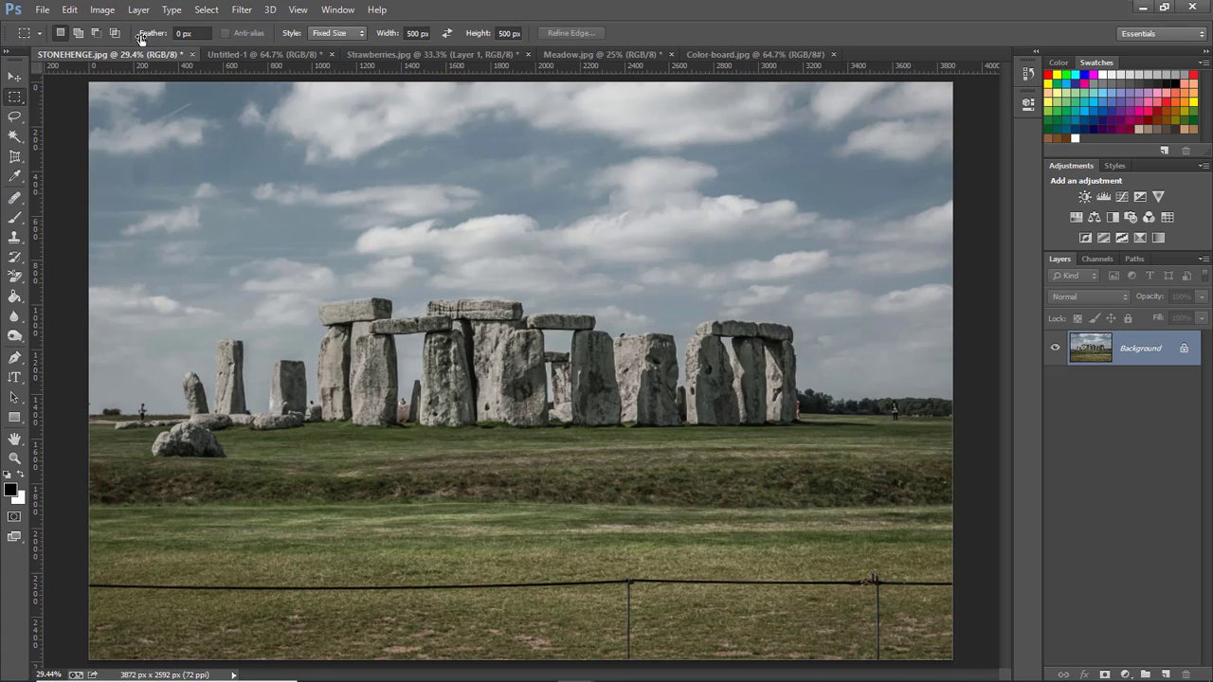
{"action": "left_click_drag", "start_coordinate": [145, 36], "coordinate": [221, 37]}
{"action": "mouse_move", "coordinate": [337, 37]}
{"action": "left_mouse_down"}
{"action": "mouse_move", "coordinate": [1209, 41]}
{"action": "mouse_move", "coordinate": [573, 48]}
{"action": "mouse_move", "coordinate": [155, 36]}
{"action": "left_mouse_up"}
Select a circle around the left-hand stones with the Elliptical Marquee, anti-alias off
{"action": "right_click", "coordinate": [14, 97]}
{"action": "left_click", "coordinate": [57, 110]}
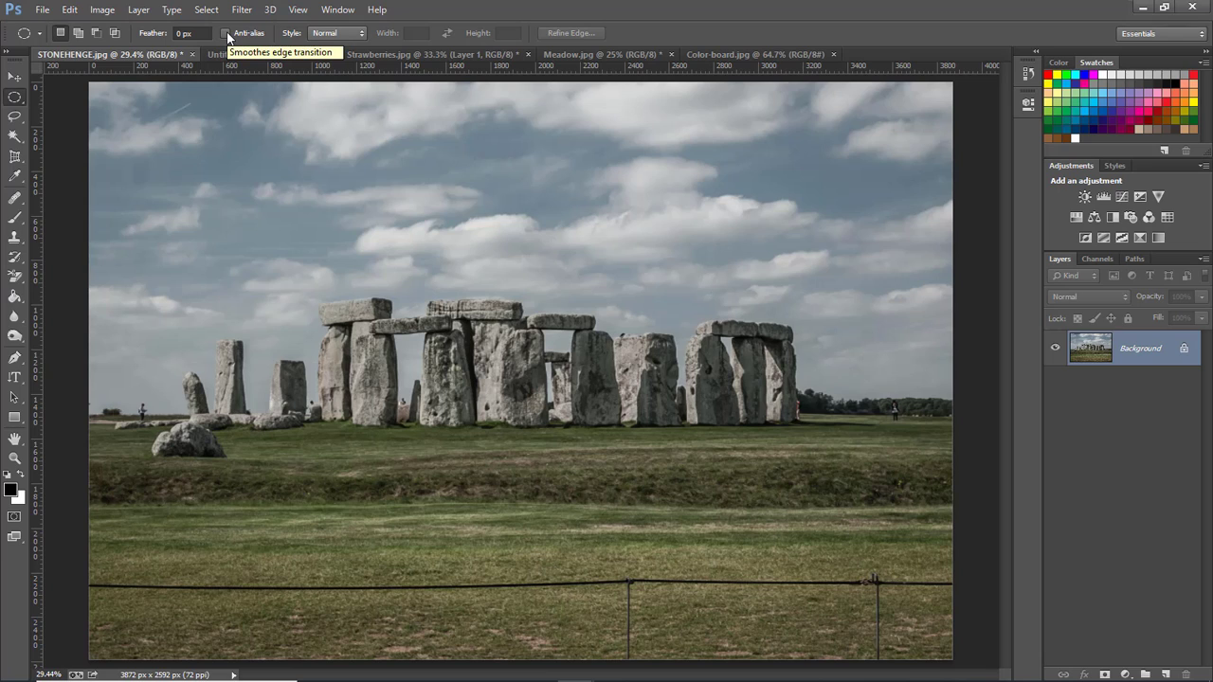
{"action": "left_click", "coordinate": [226, 33]}
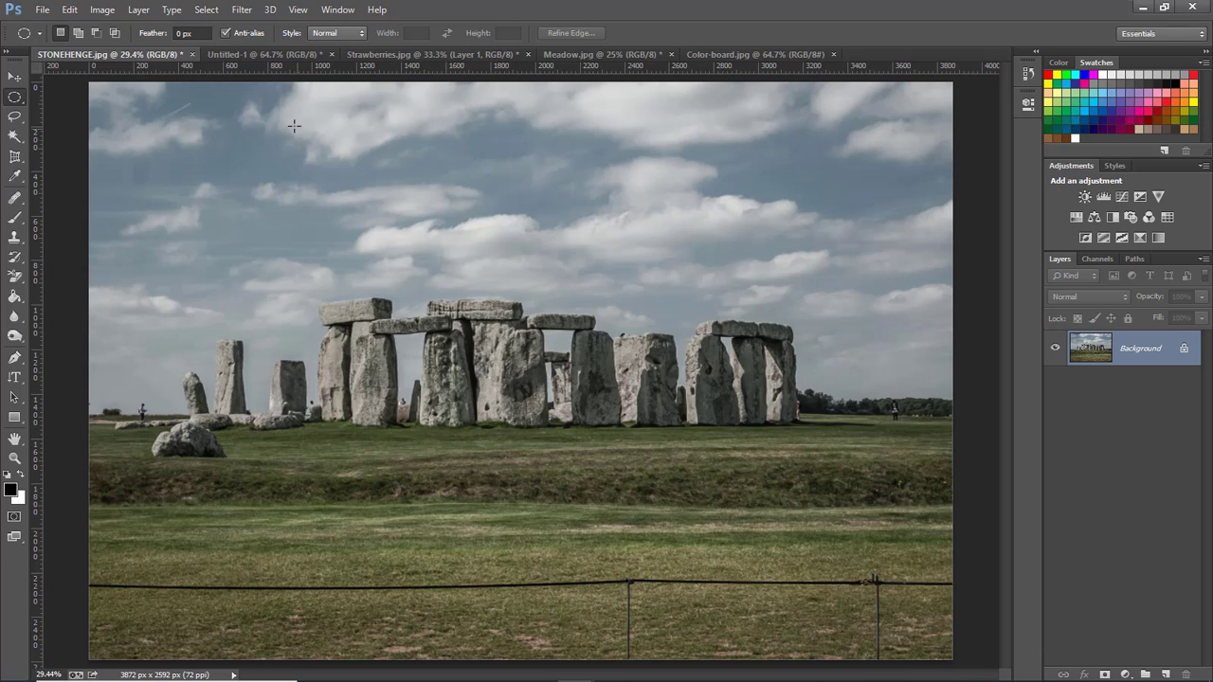
{"action": "left_click", "coordinate": [226, 33]}
{"action": "left_click_drag", "start_coordinate": [189, 376], "coordinate": [256, 436]}
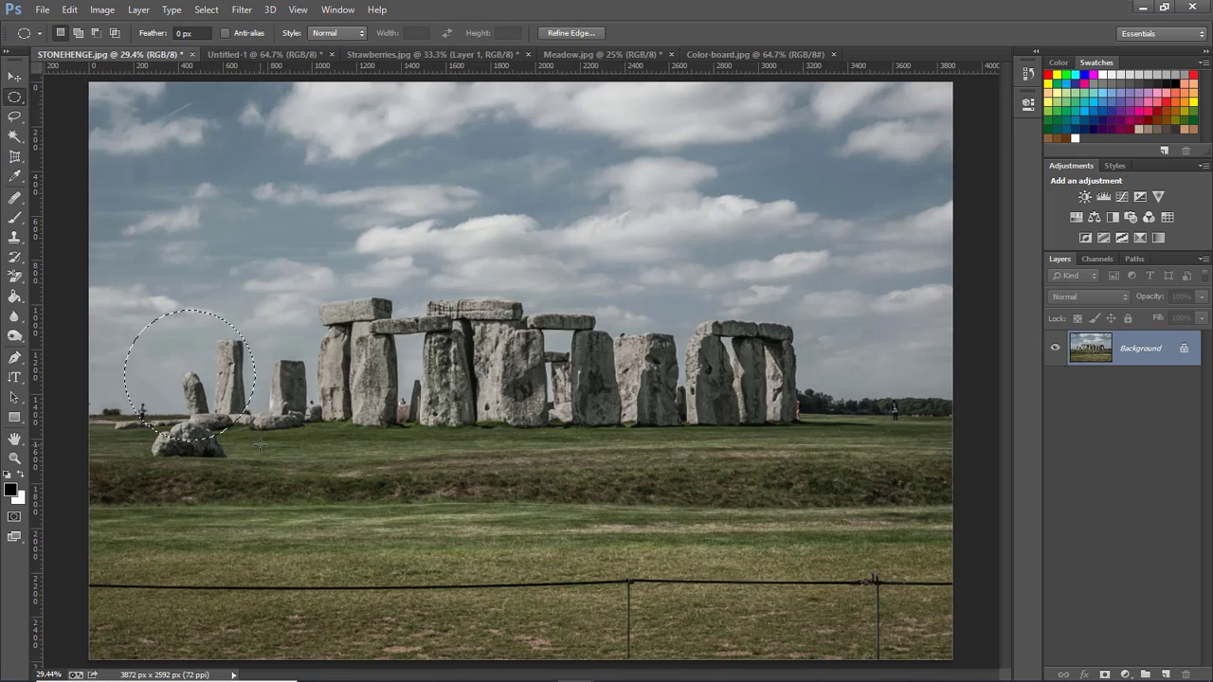
Move the aliased circular cut-out onto the black Untitled-1 canvas
{"action": "key", "text": "v"}
{"action": "mouse_move", "coordinate": [230, 305]}
{"action": "left_mouse_down"}
{"action": "mouse_move", "coordinate": [325, 275]}
{"action": "mouse_move", "coordinate": [212, 386]}
{"action": "left_mouse_up"}
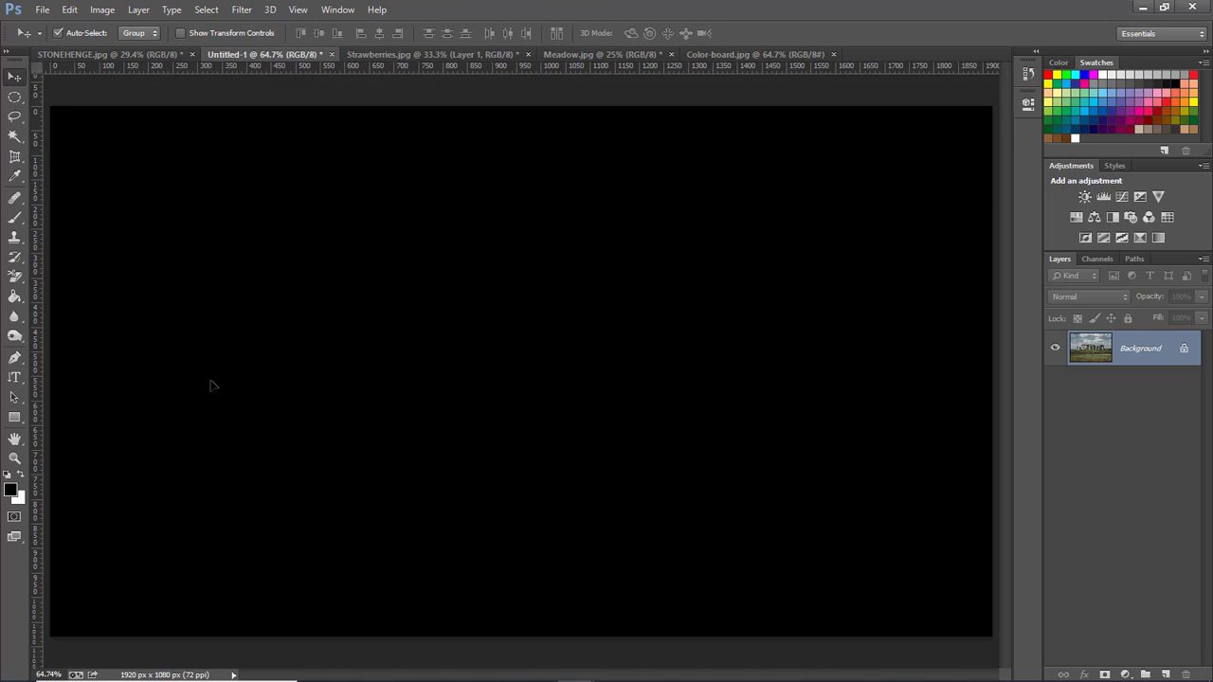
{"action": "left_click_drag", "start_coordinate": [211, 391], "coordinate": [226, 396]}
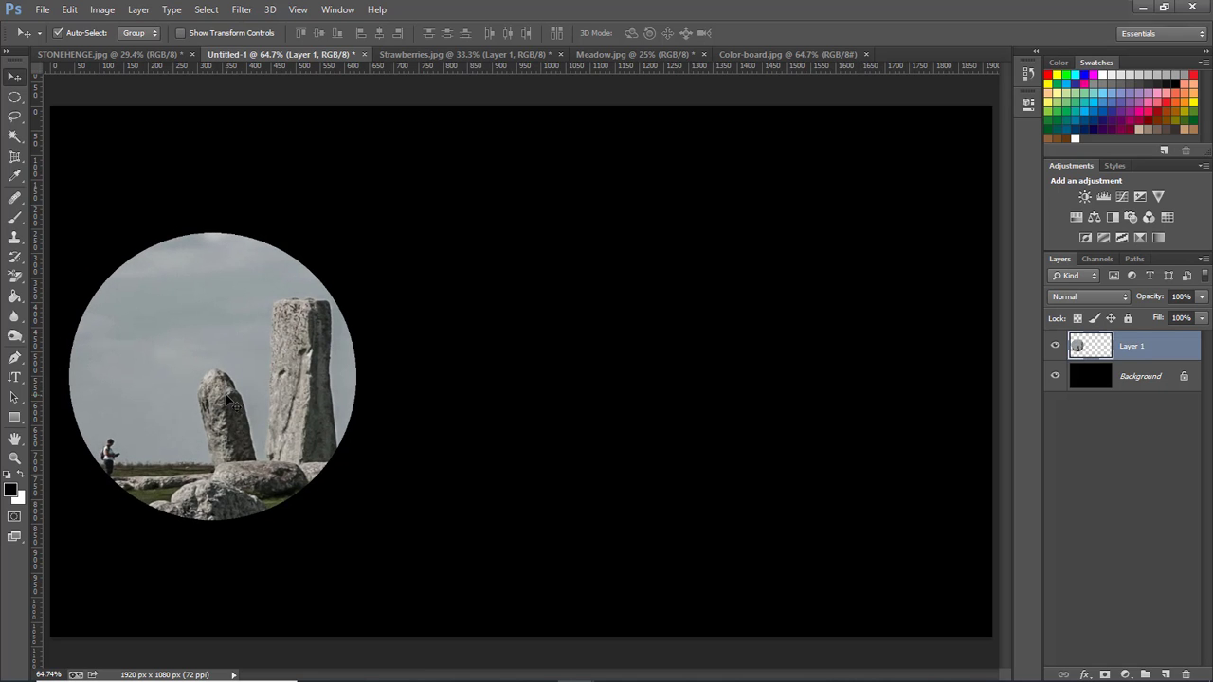
Back in STONEHENGE.jpg, select an anti-aliased circle around the left-hand stones
{"action": "left_click", "coordinate": [99, 54]}
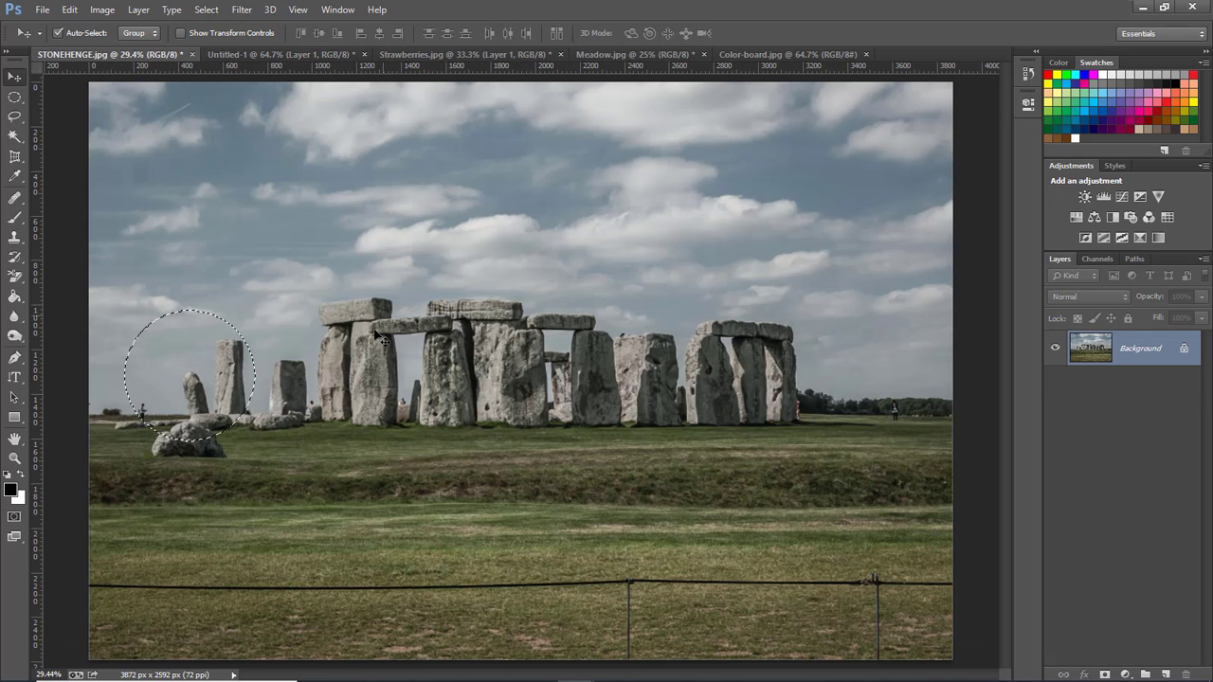
{"action": "key", "text": "ctrl+d"}
{"action": "left_click", "coordinate": [14, 97]}
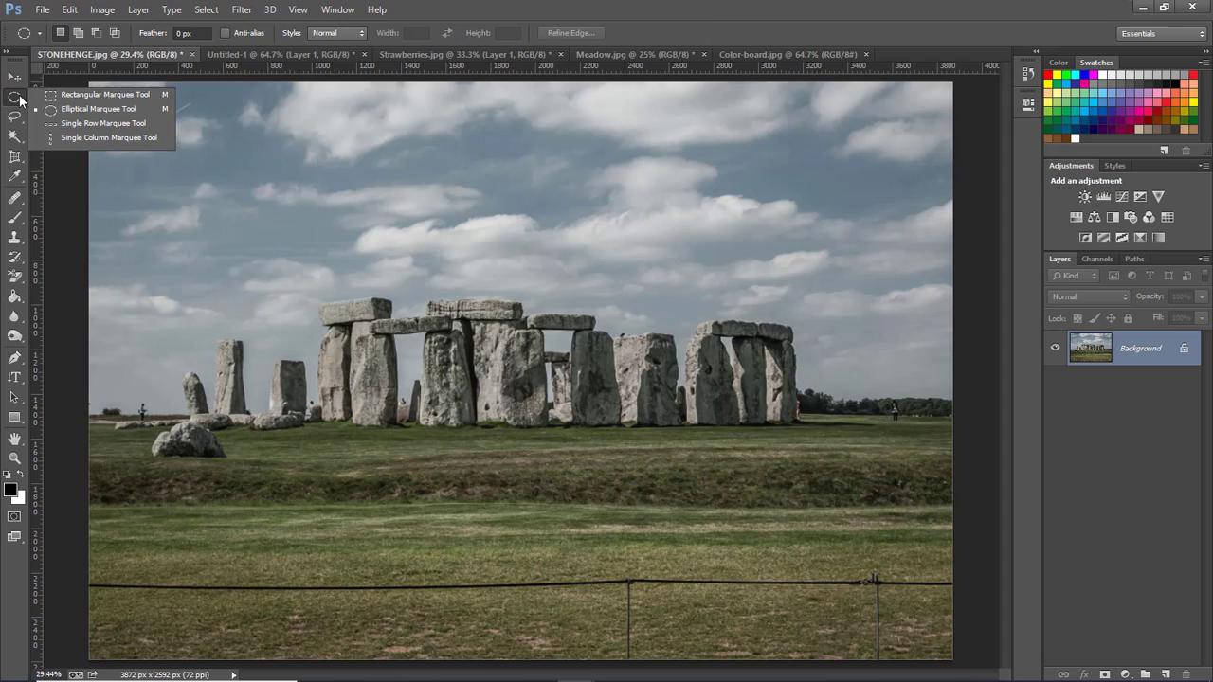
{"action": "left_click", "coordinate": [226, 33]}
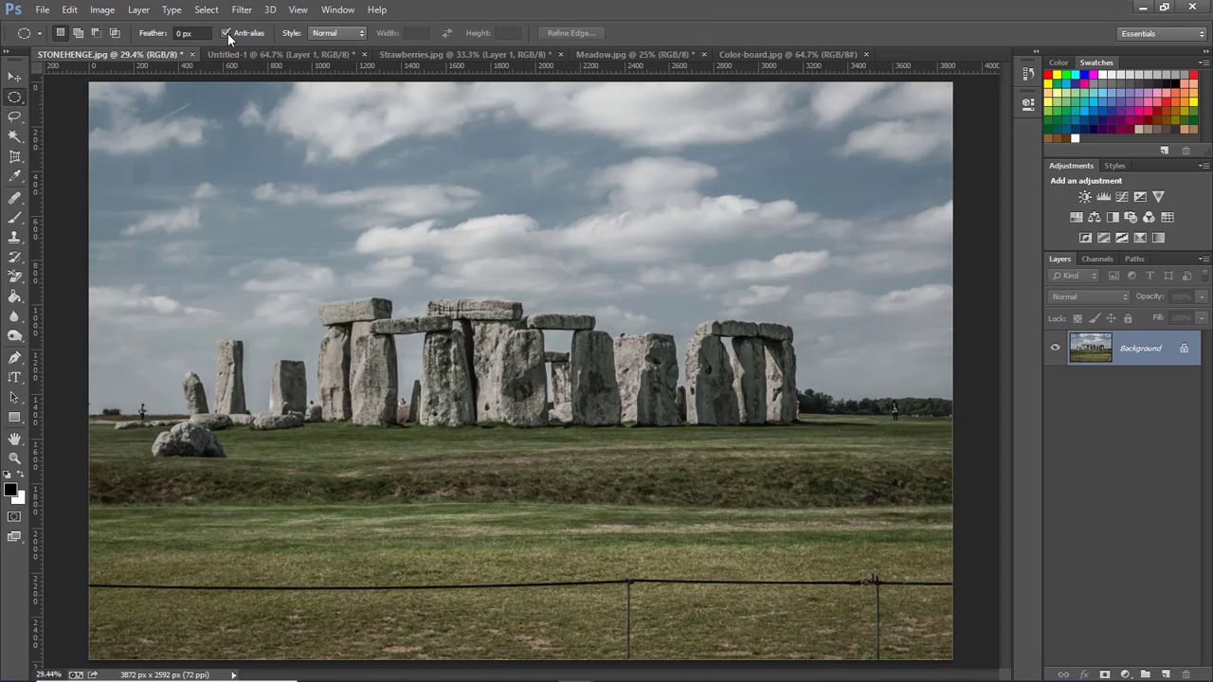
{"action": "left_click_drag", "start_coordinate": [189, 371], "coordinate": [252, 443]}
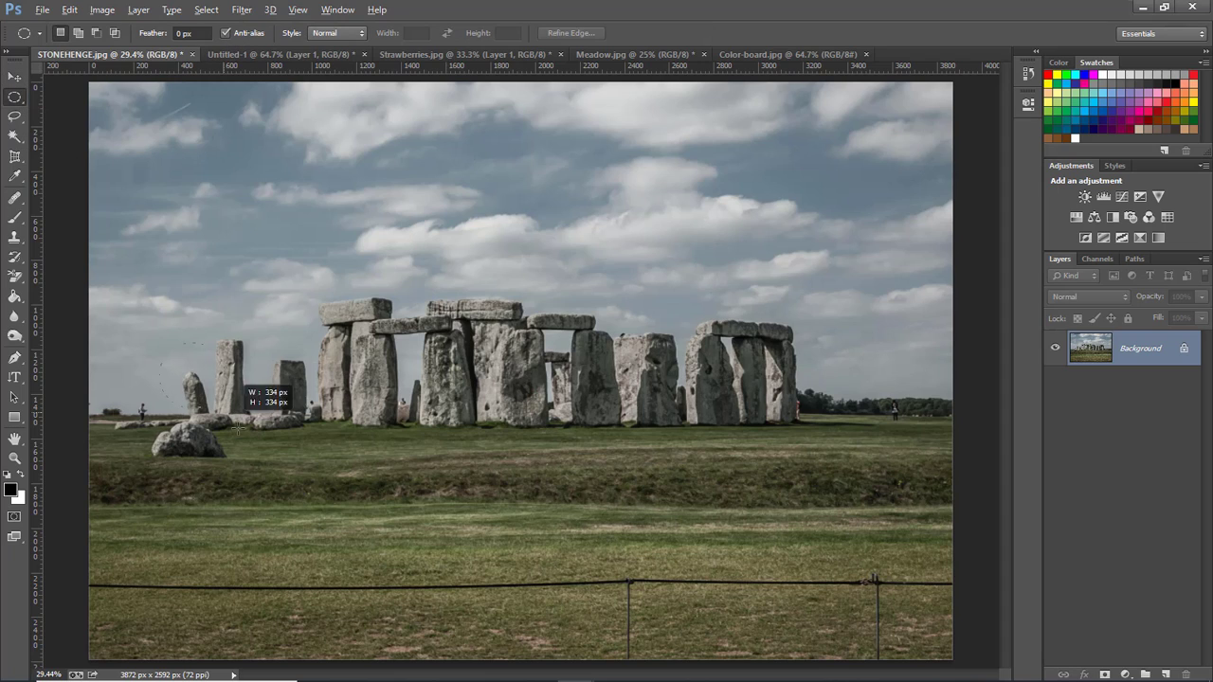
Drag the anti-aliased circle onto the black canvas beside the first one
{"action": "left_click", "coordinate": [14, 76]}
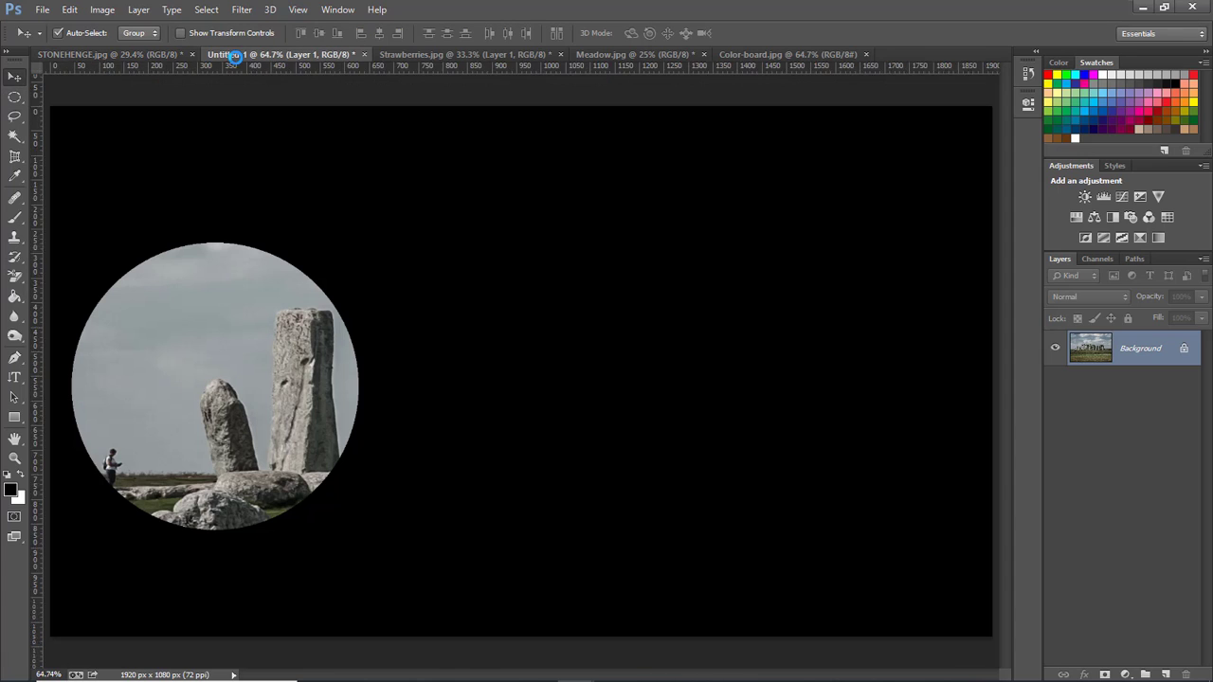
{"action": "mouse_move", "coordinate": [218, 379]}
{"action": "left_mouse_down"}
{"action": "mouse_move", "coordinate": [616, 365]}
{"action": "mouse_move", "coordinate": [569, 408]}
{"action": "left_mouse_up"}
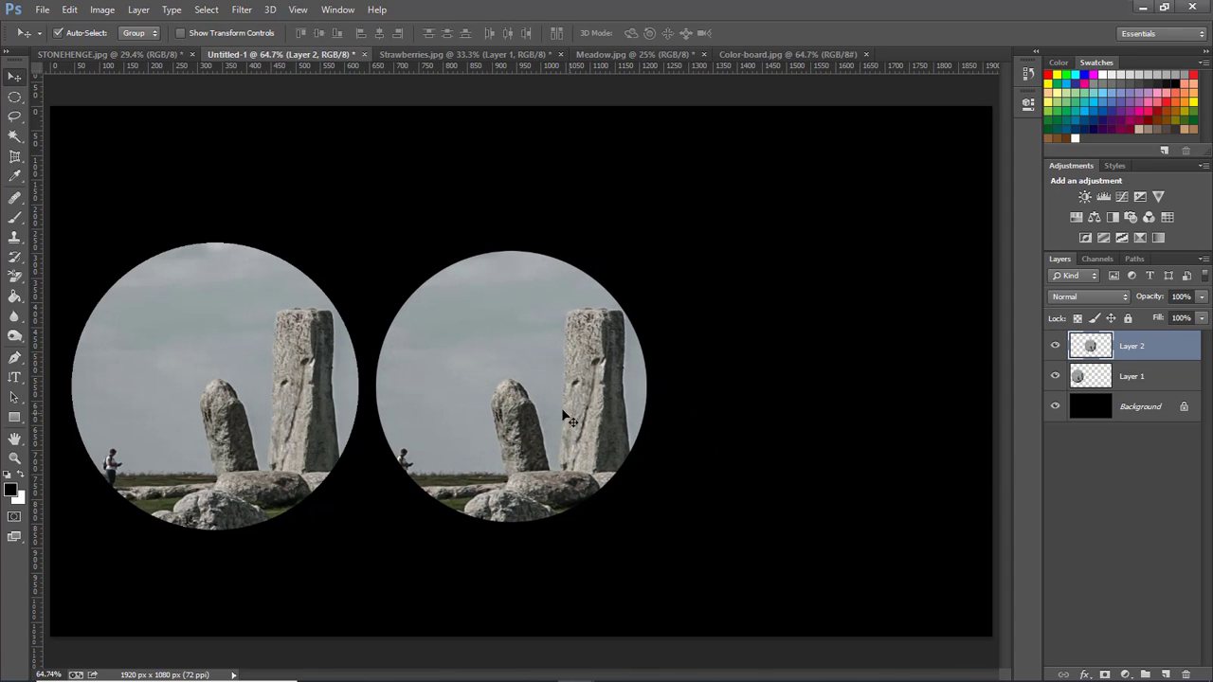
{"action": "left_click_drag", "start_coordinate": [290, 369], "coordinate": [377, 375]}
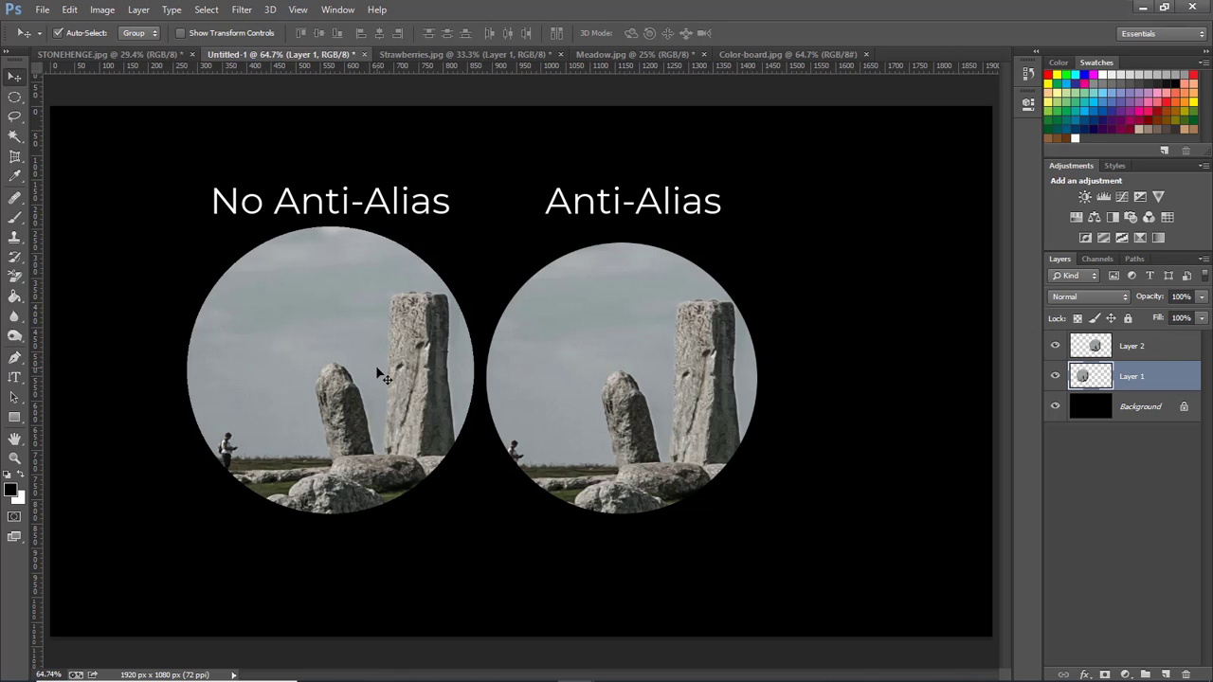
Zoom from 100% to 200% and 400% to compare the two circles' edges
{"action": "key", "text": "z"}
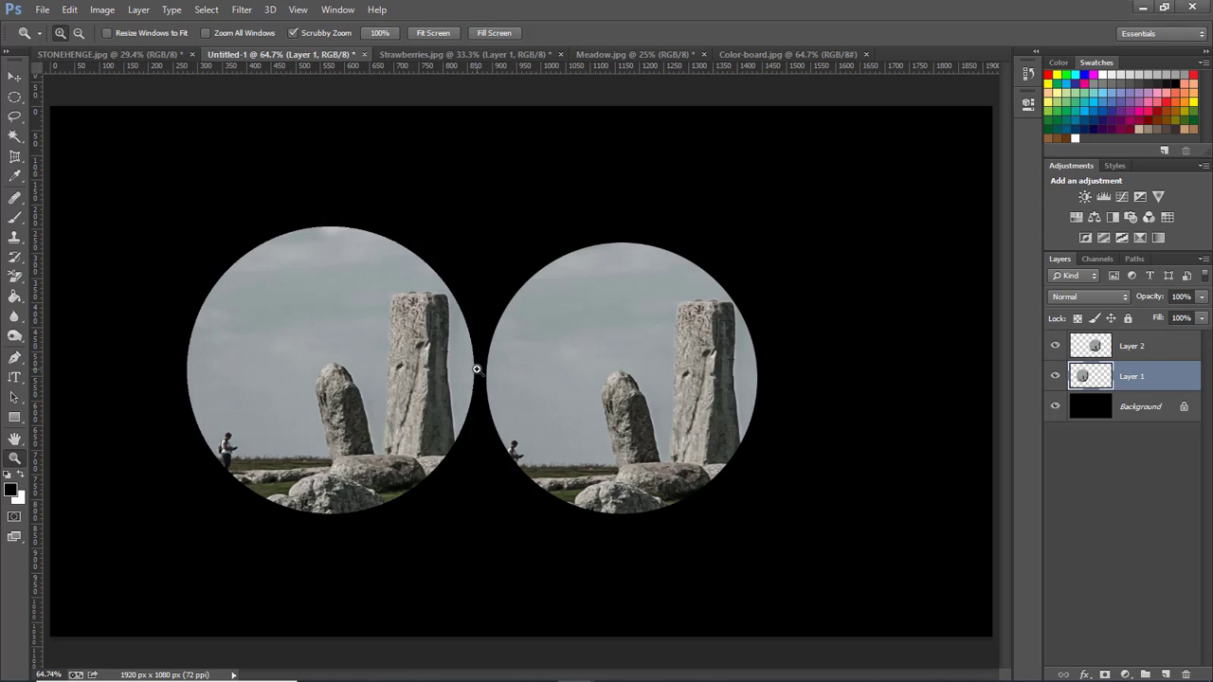
{"action": "key", "text": "ctrl+1"}
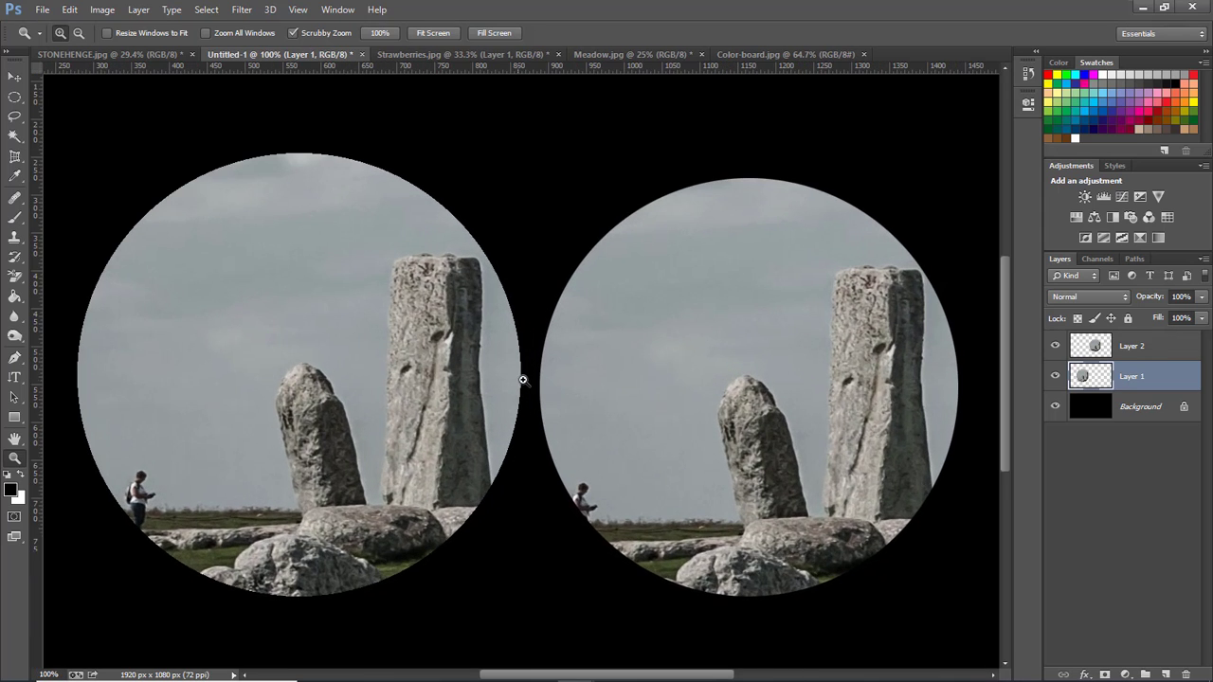
{"action": "left_click", "coordinate": [522, 380]}
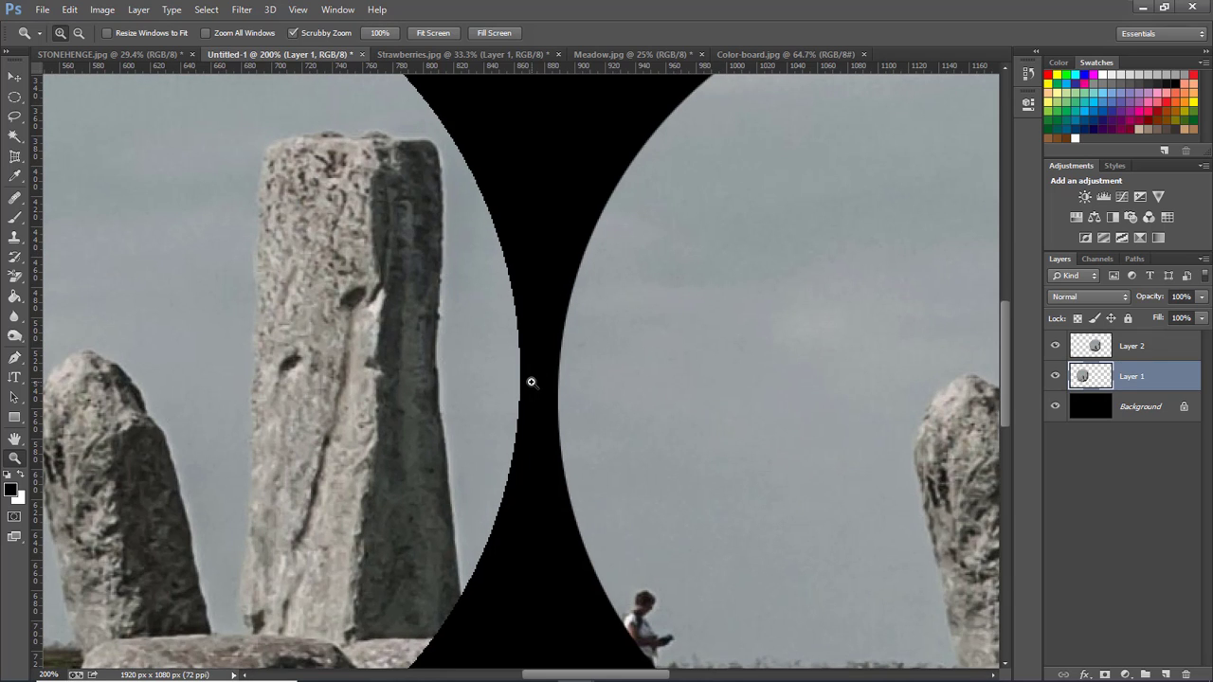
{"action": "left_click", "coordinate": [530, 382]}
{"action": "left_click", "coordinate": [531, 382]}
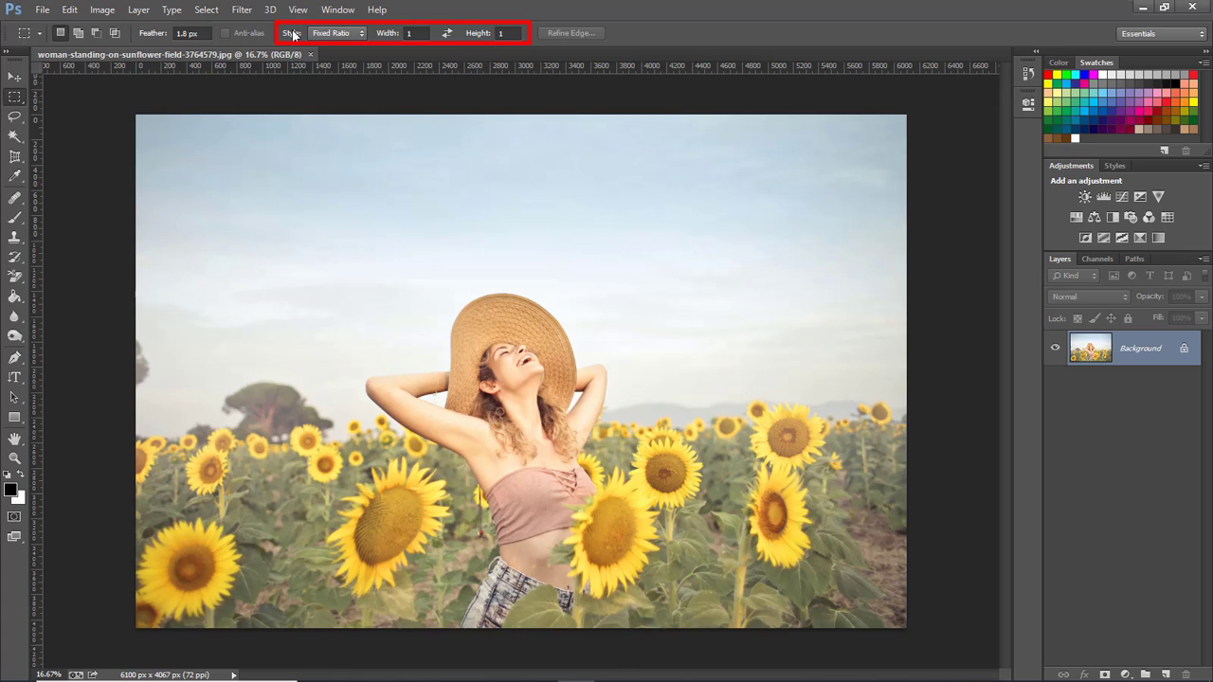
{"action": "left_click", "coordinate": [363, 33]}
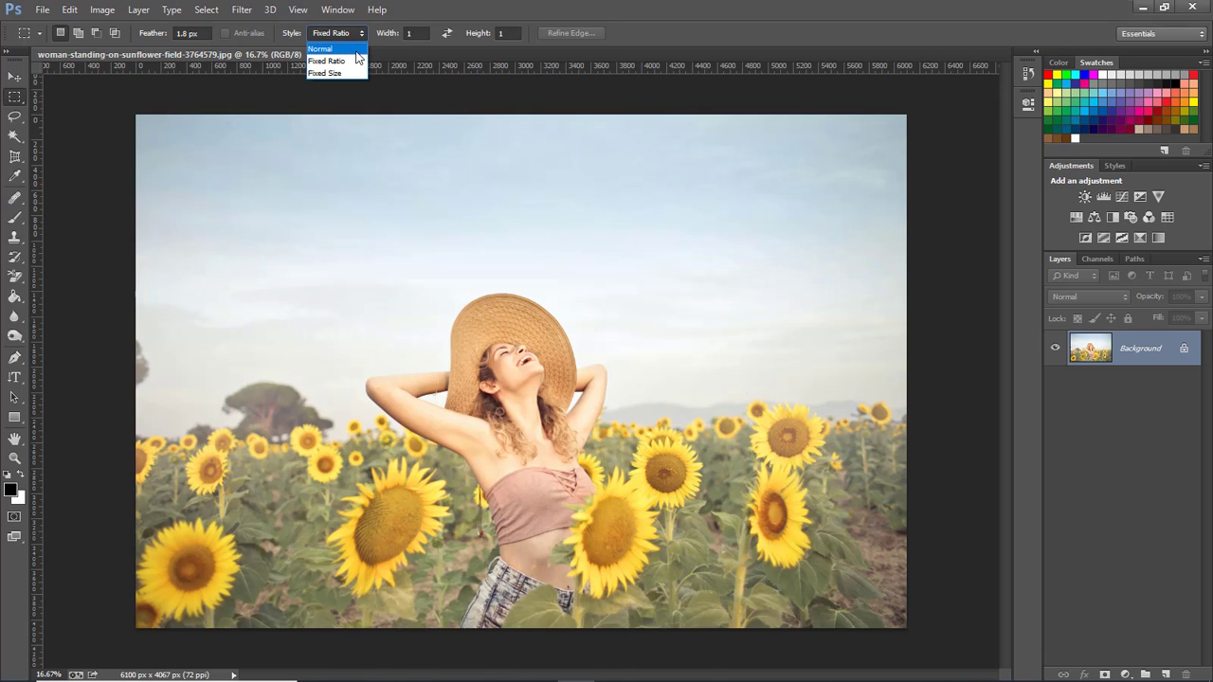
{"action": "left_click", "coordinate": [322, 48]}
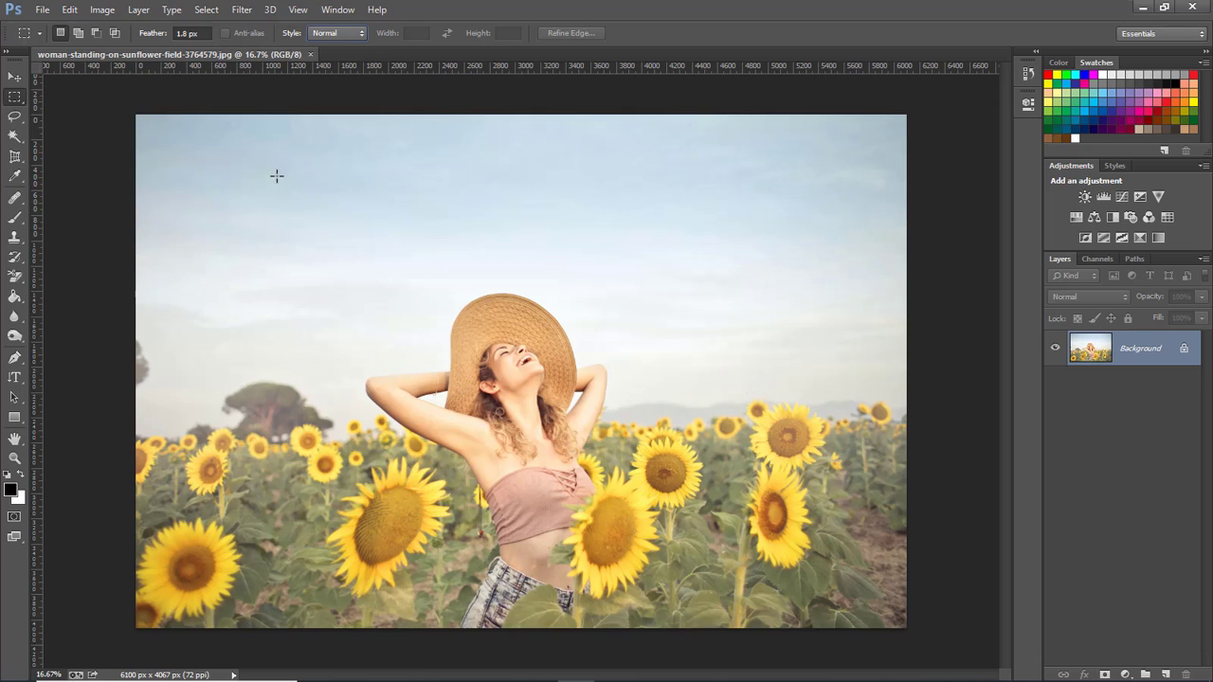
{"action": "left_click_drag", "start_coordinate": [236, 166], "coordinate": [416, 317]}
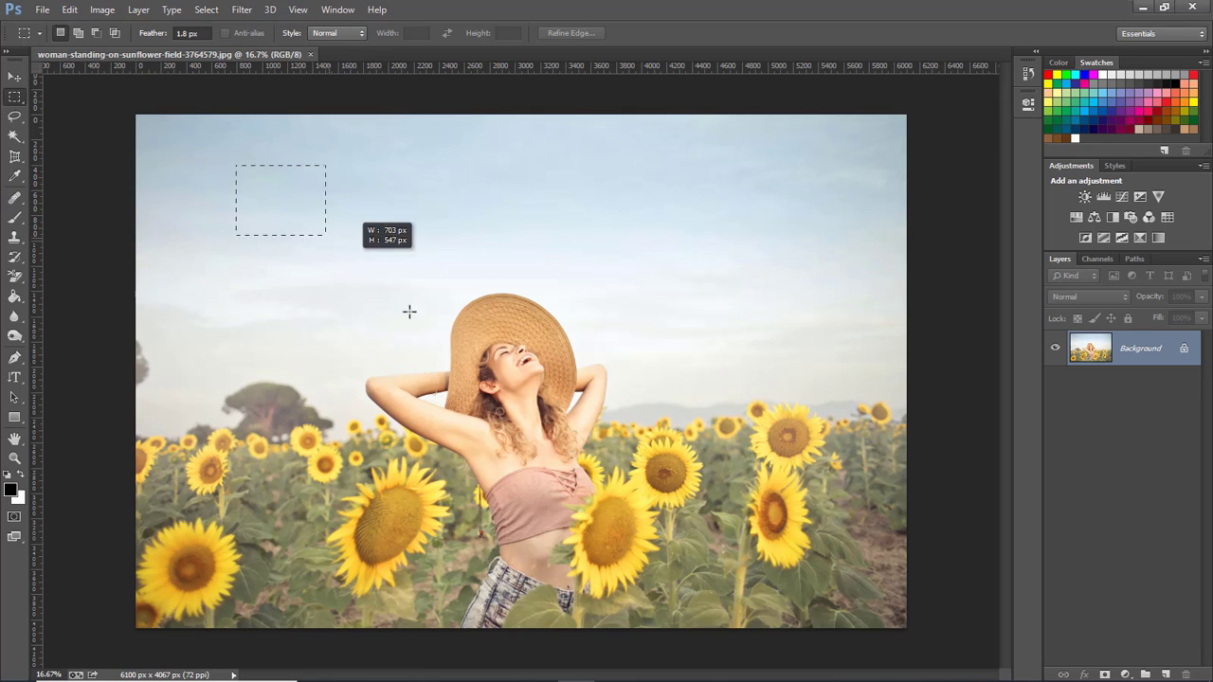
{"action": "mouse_move", "coordinate": [529, 183]}
{"action": "left_mouse_down"}
{"action": "mouse_move", "coordinate": [777, 424]}
{"action": "mouse_move", "coordinate": [821, 445]}
{"action": "left_mouse_up"}
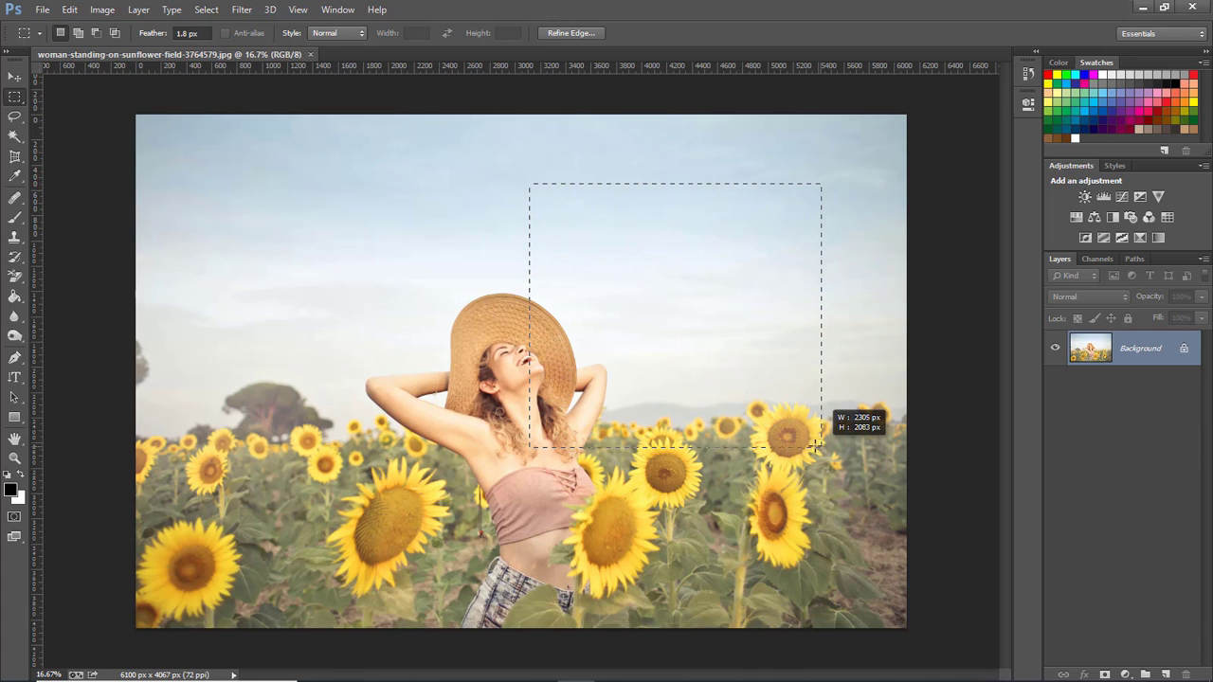
{"action": "left_click_drag", "start_coordinate": [822, 446], "coordinate": [822, 446]}
{"action": "left_click", "coordinate": [299, 198]}
{"action": "left_click", "coordinate": [337, 33]}
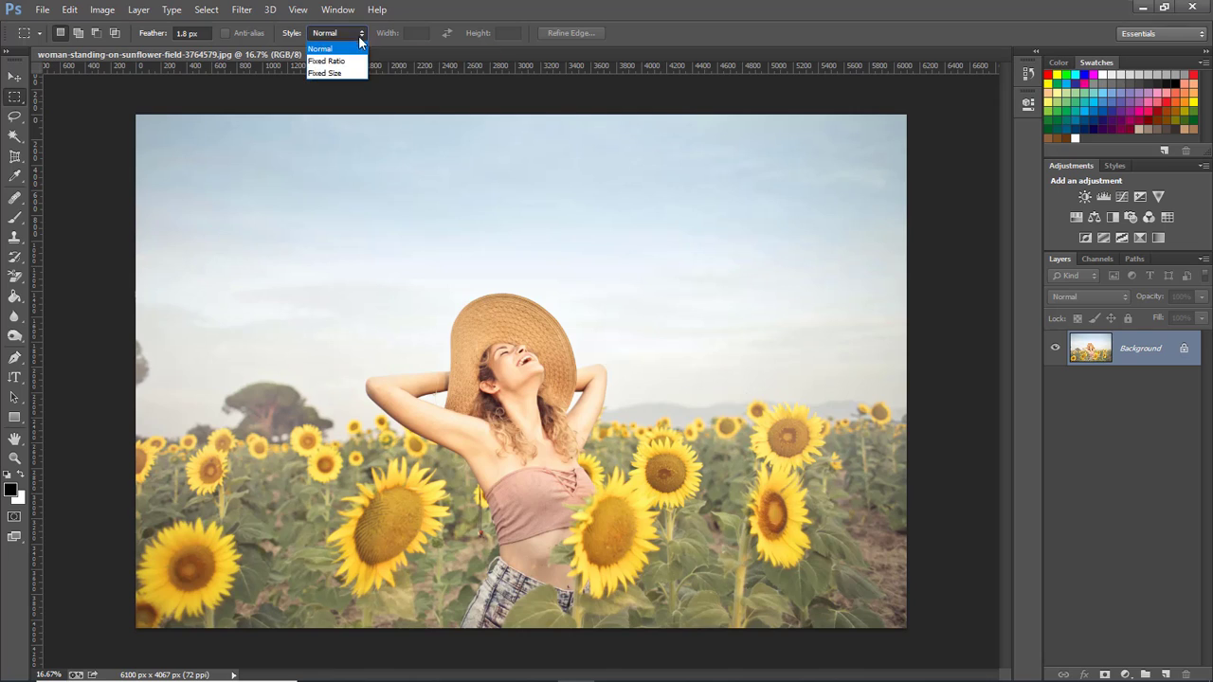
{"action": "left_click", "coordinate": [356, 61]}
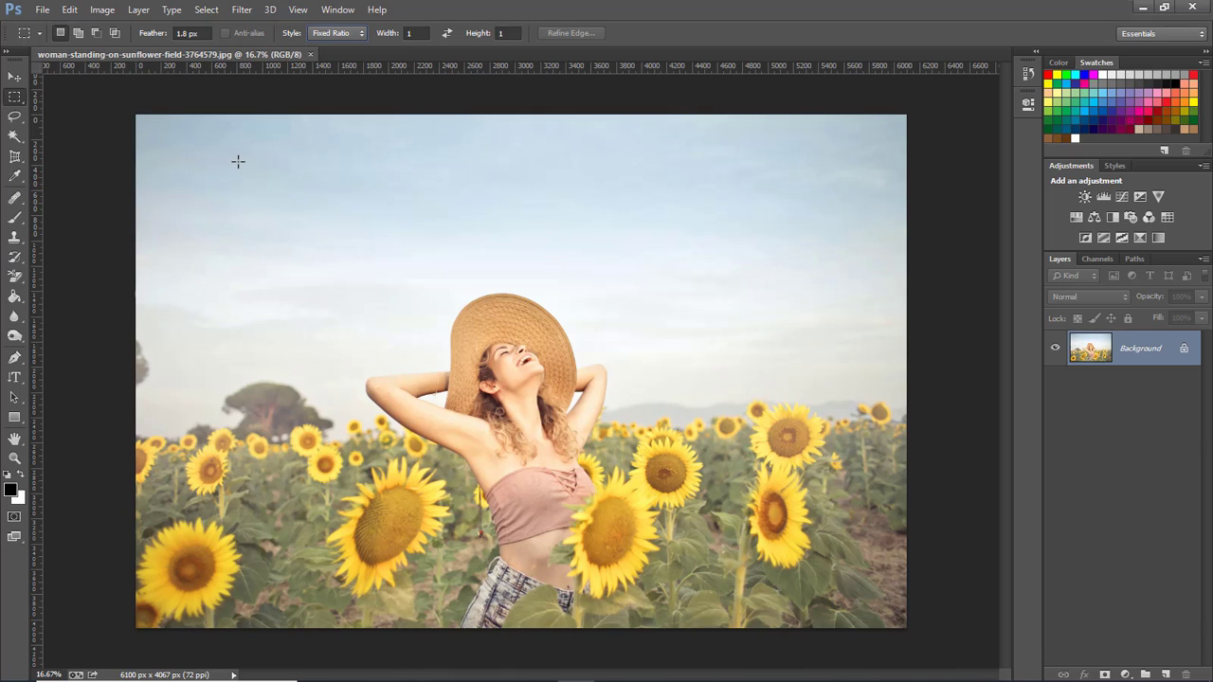
{"action": "left_click_drag", "start_coordinate": [238, 161], "coordinate": [435, 324]}
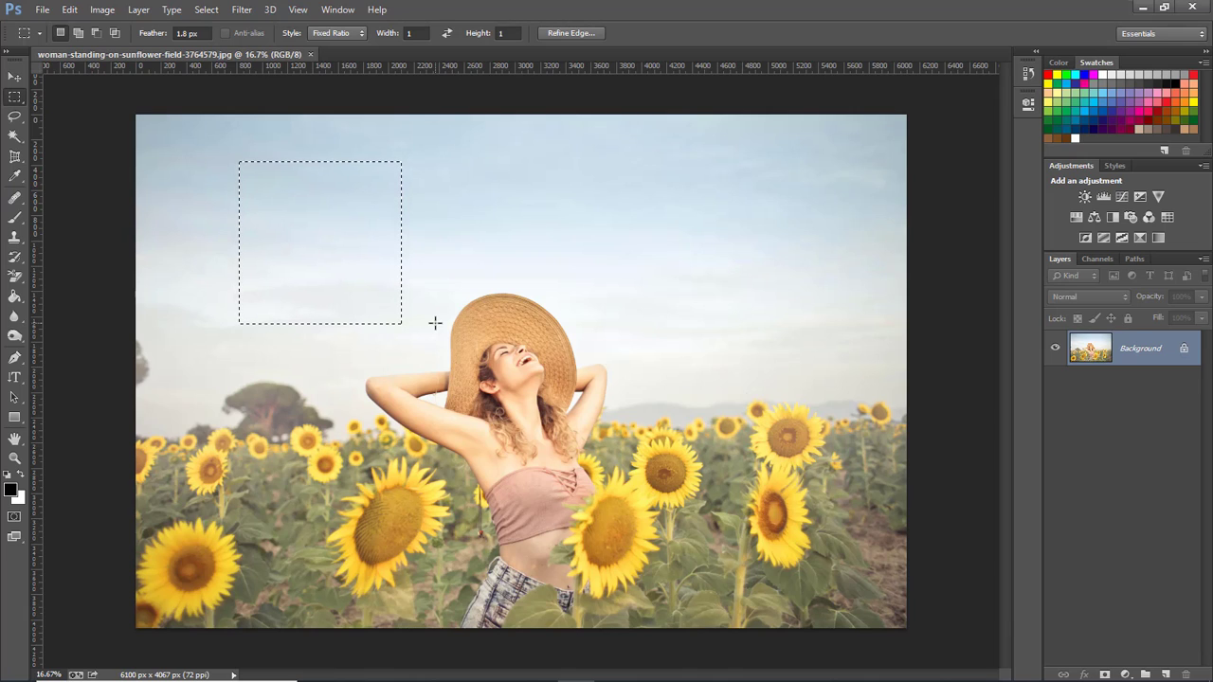
{"action": "left_click", "coordinate": [434, 324]}
Draw a circle with the Elliptical Marquee, then set ratio Width to 2 and draw a 2:1 ellipse
{"action": "right_click", "coordinate": [22, 102]}
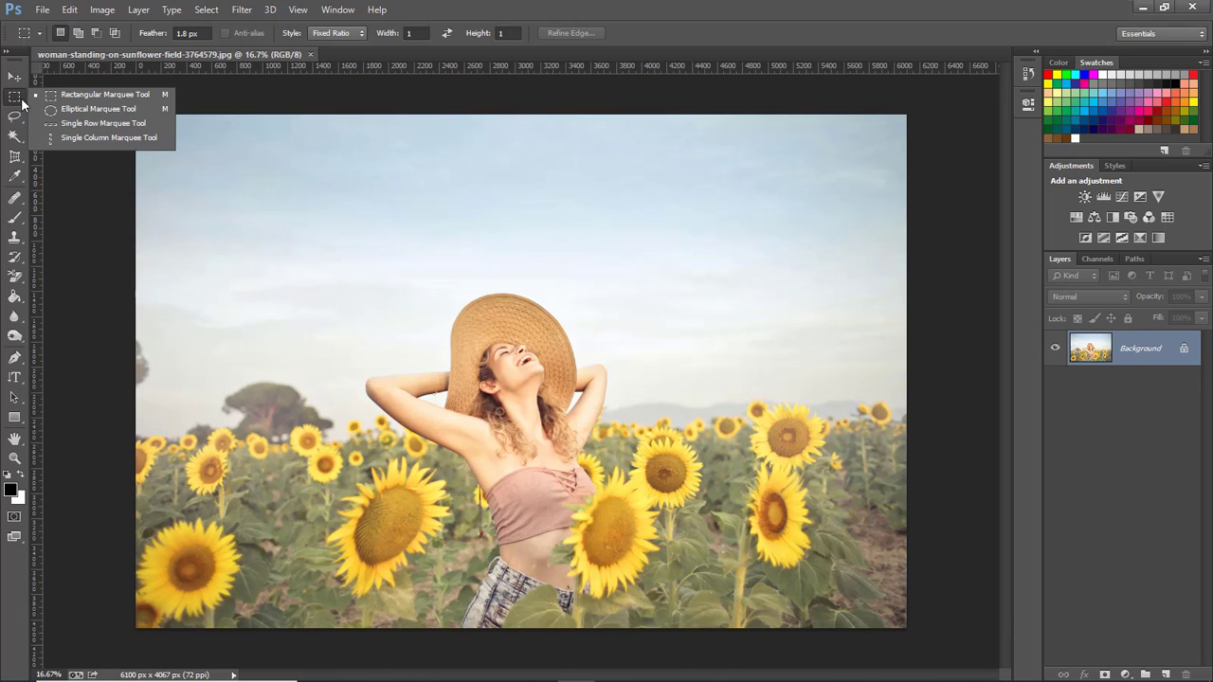
{"action": "left_click", "coordinate": [94, 109]}
{"action": "left_click_drag", "start_coordinate": [220, 195], "coordinate": [418, 396]}
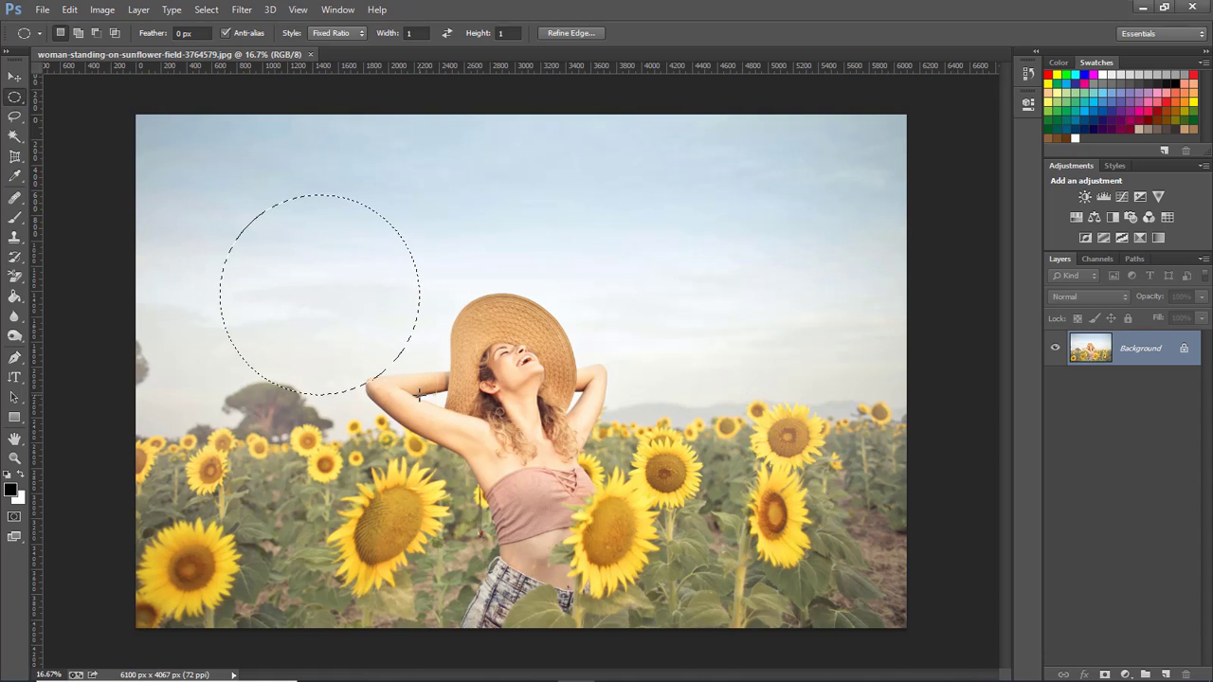
{"action": "left_click", "coordinate": [409, 35]}
{"action": "type", "text": "2"}
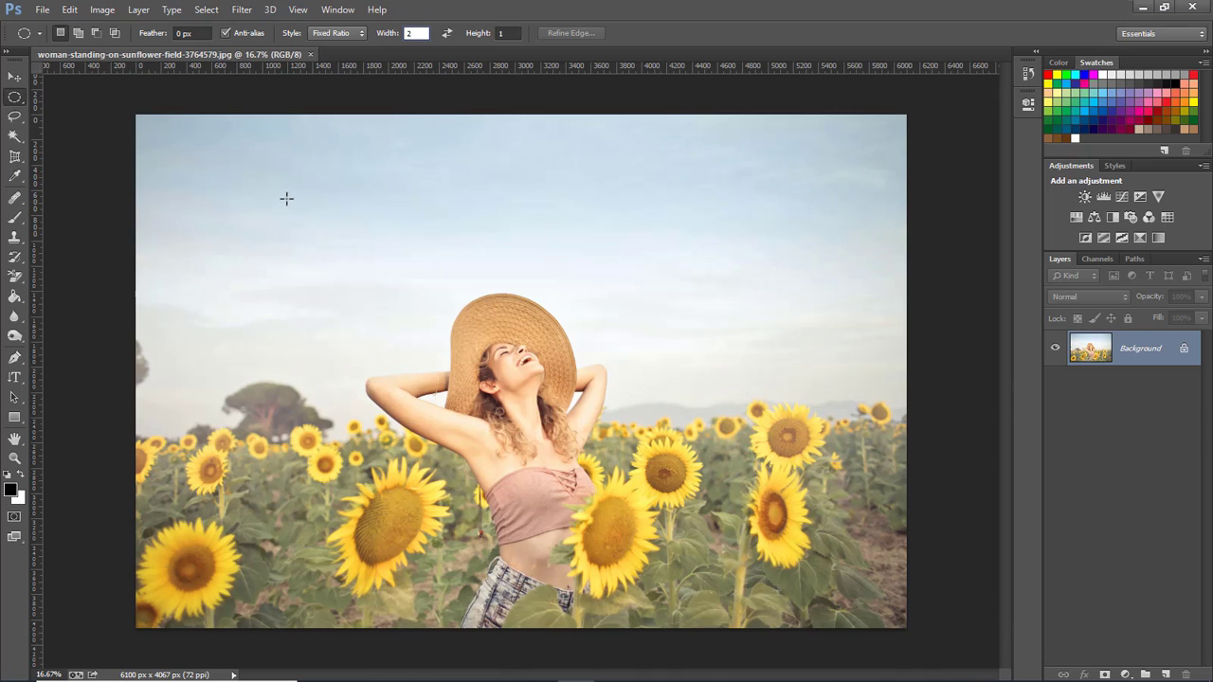
{"action": "left_click_drag", "start_coordinate": [279, 189], "coordinate": [586, 384]}
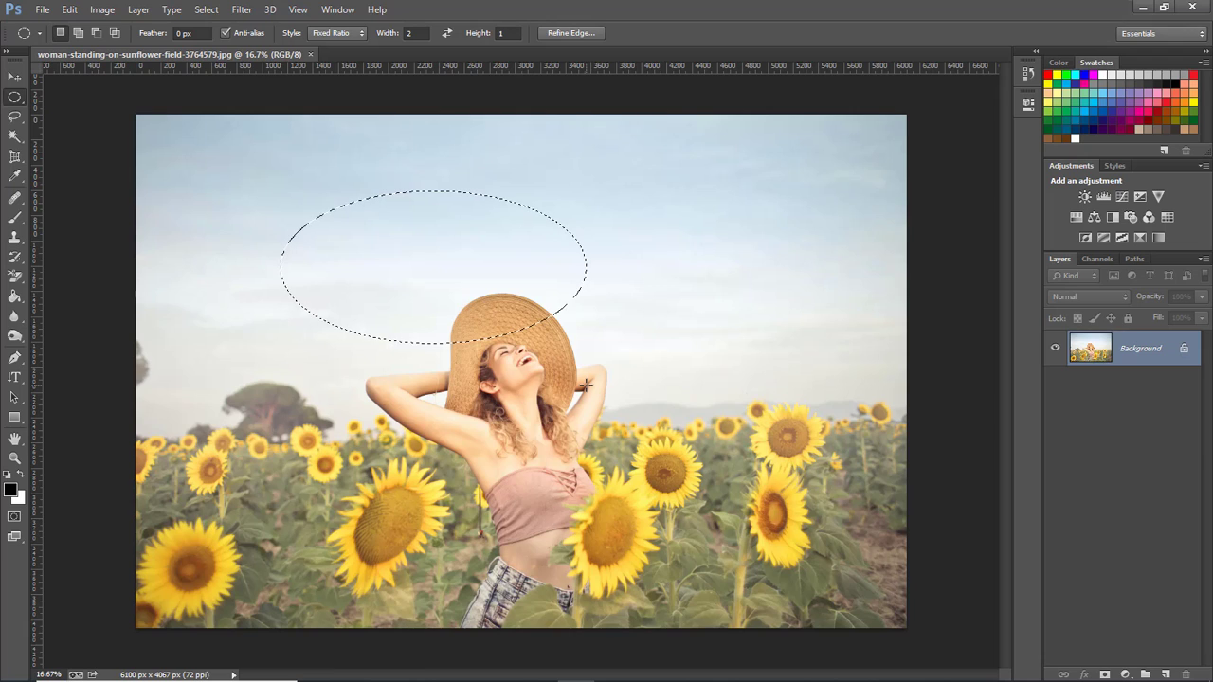
Deselect, draw a 2:1 rectangle with the Rectangular Marquee, and deselect again
{"action": "key", "text": "ctrl+d"}
{"action": "key", "text": "shift+m"}
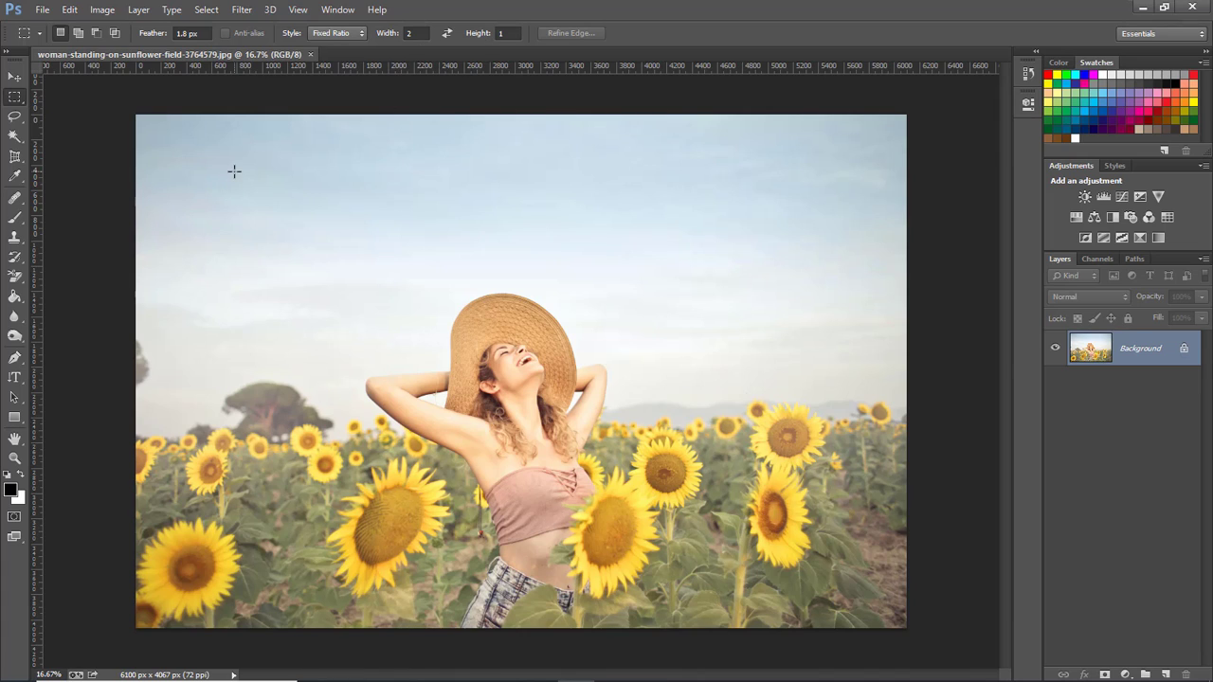
{"action": "left_click_drag", "start_coordinate": [231, 168], "coordinate": [532, 344]}
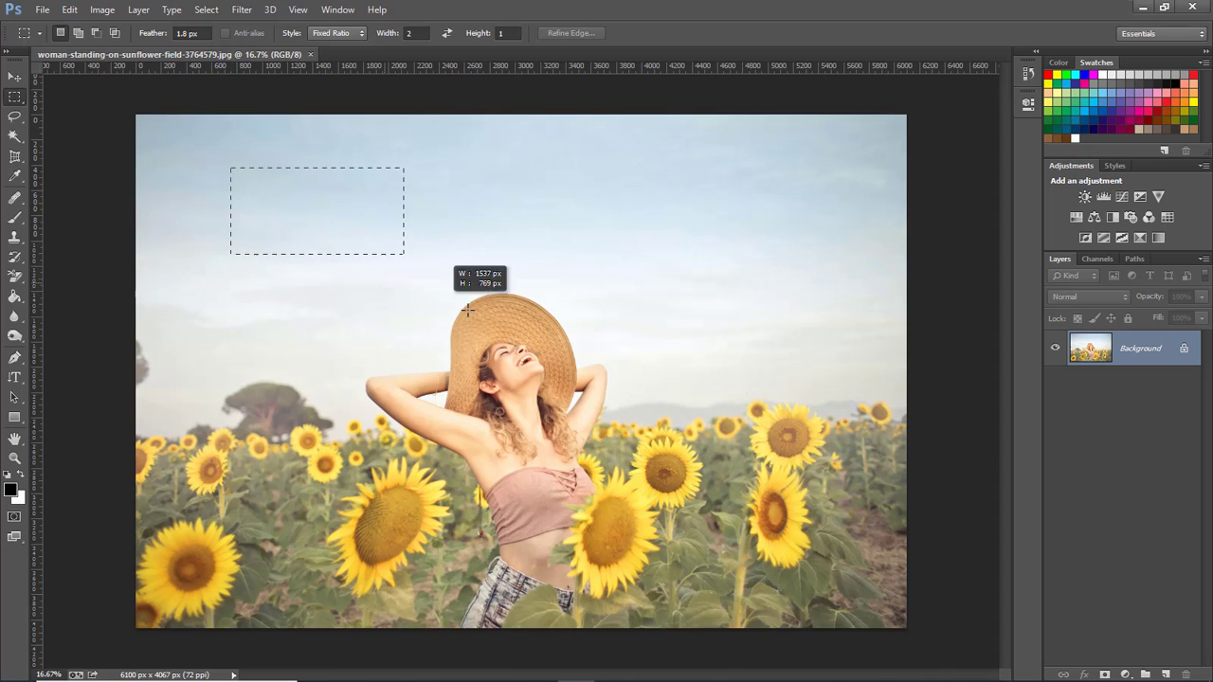
{"action": "key", "text": "ctrl+d"}
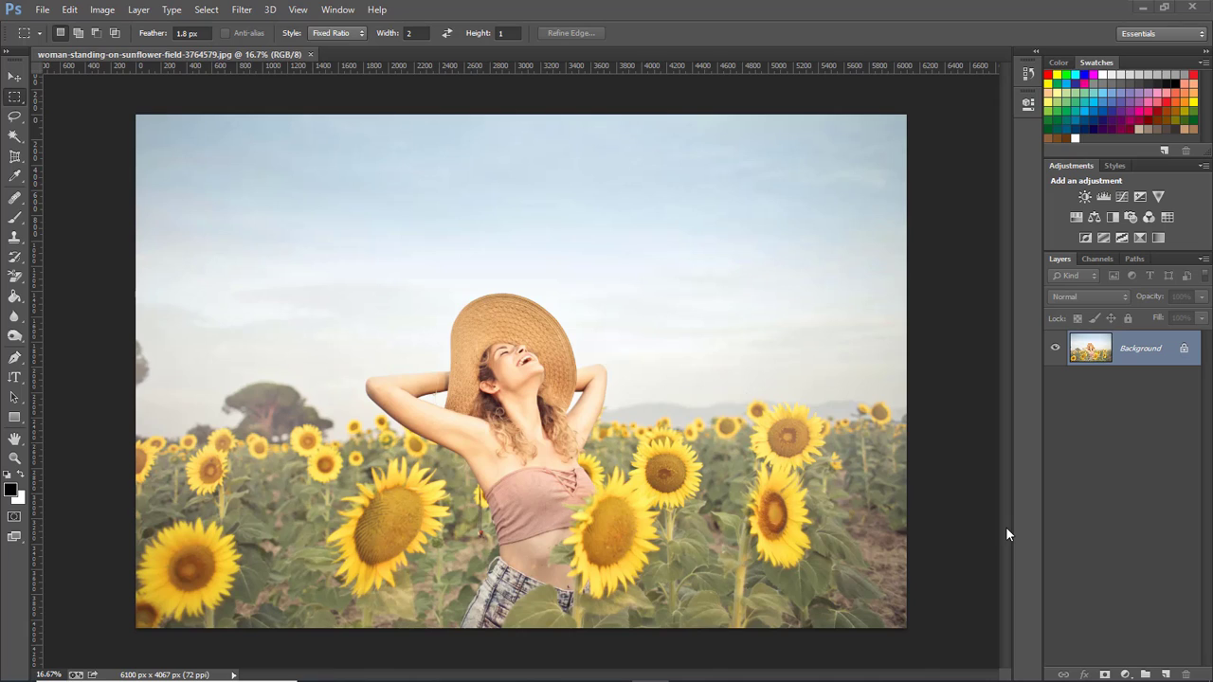
{"action": "left_click", "coordinate": [361, 34]}
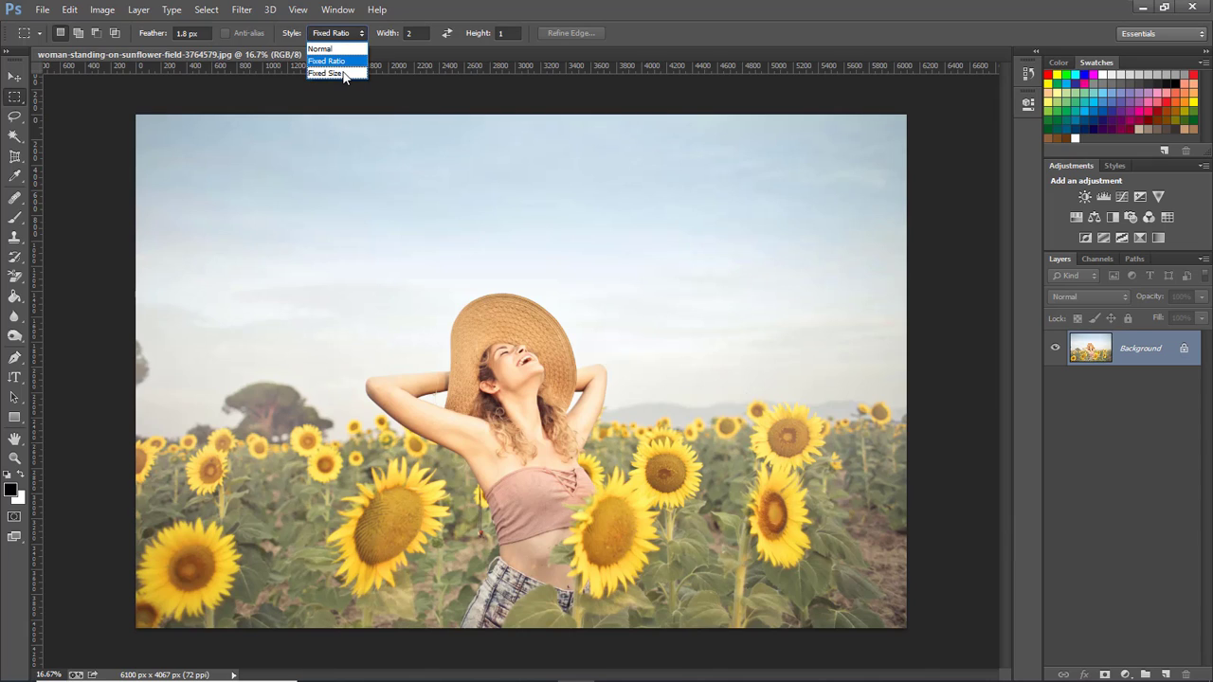
Place a Fixed Size 500 × 1000 px rectangular selection above the hat, then deselect it
{"action": "left_click", "coordinate": [344, 73]}
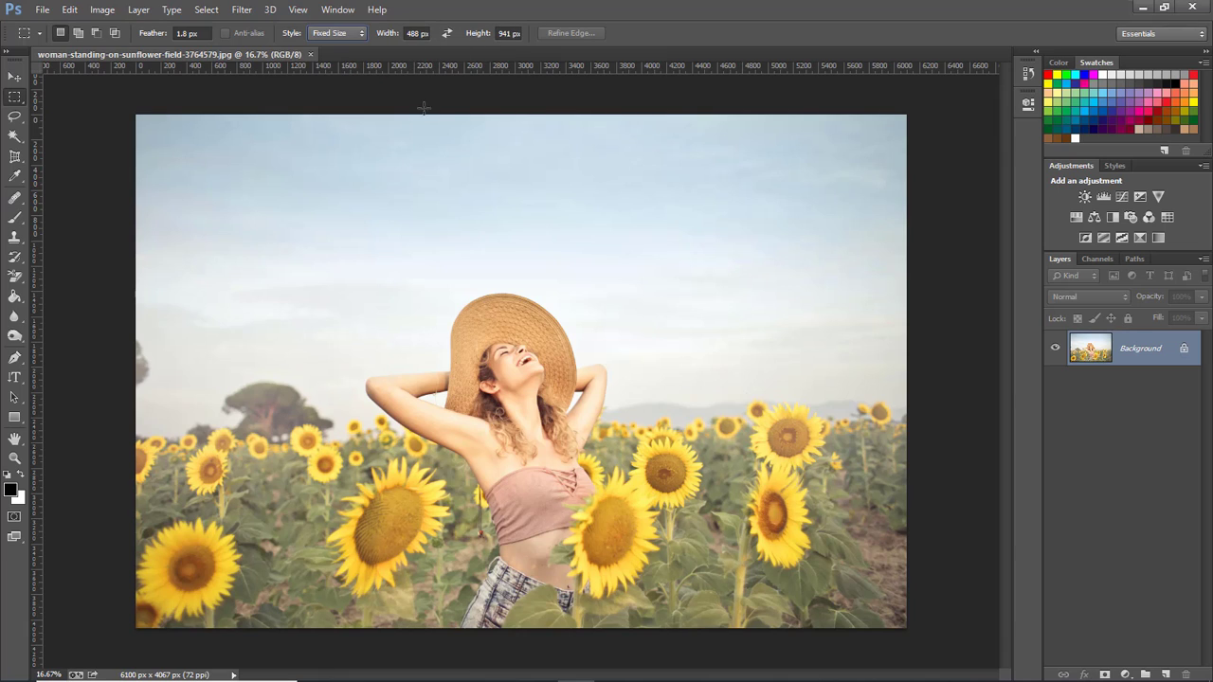
{"action": "right_click", "coordinate": [14, 97]}
{"action": "left_click", "coordinate": [72, 98]}
{"action": "double_click", "coordinate": [415, 34]}
{"action": "type", "text": "500"}
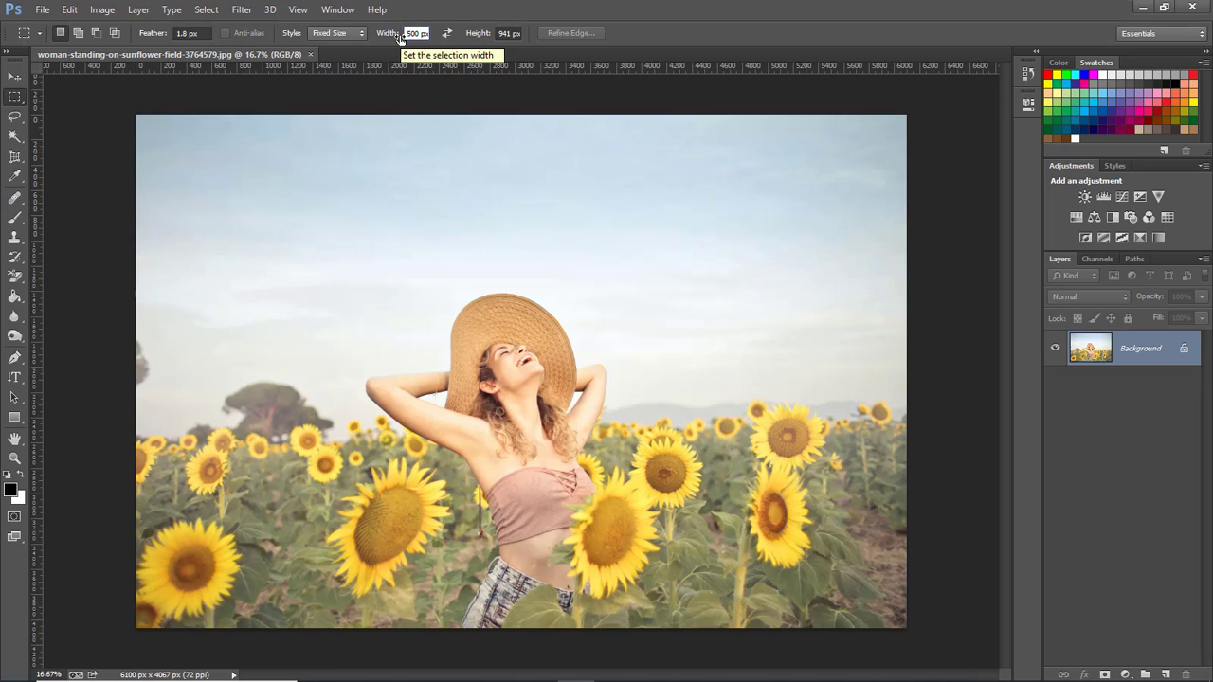
{"action": "double_click", "coordinate": [502, 34]}
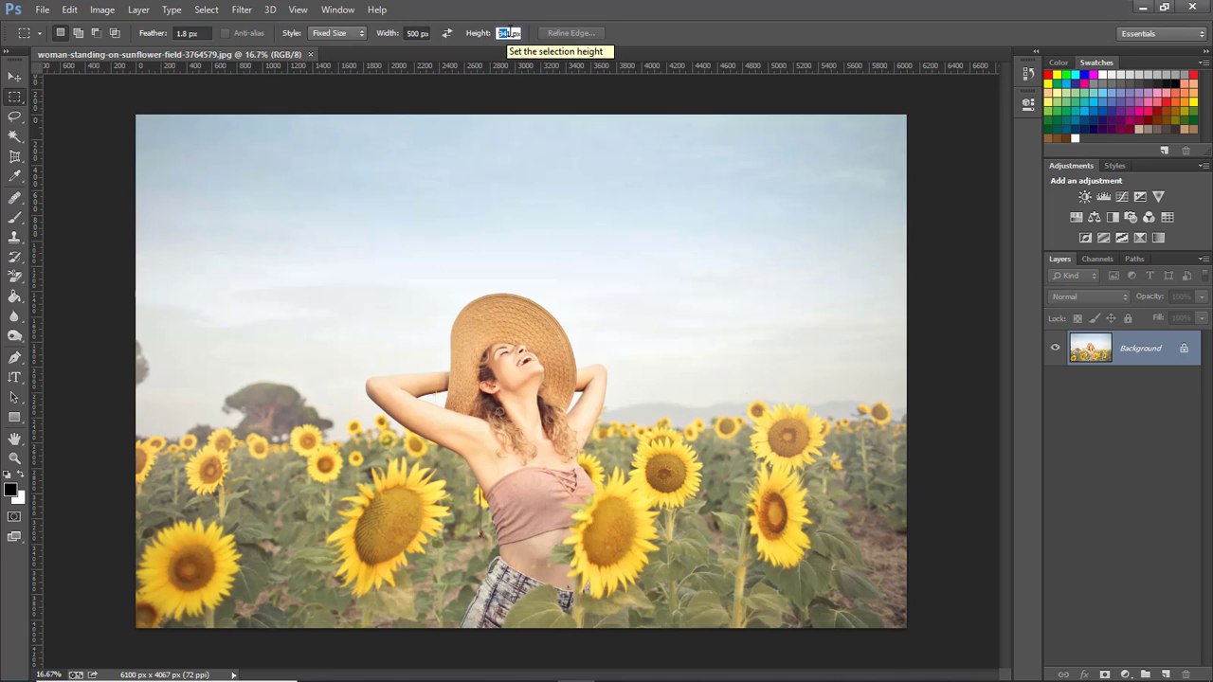
{"action": "type", "text": "100"}
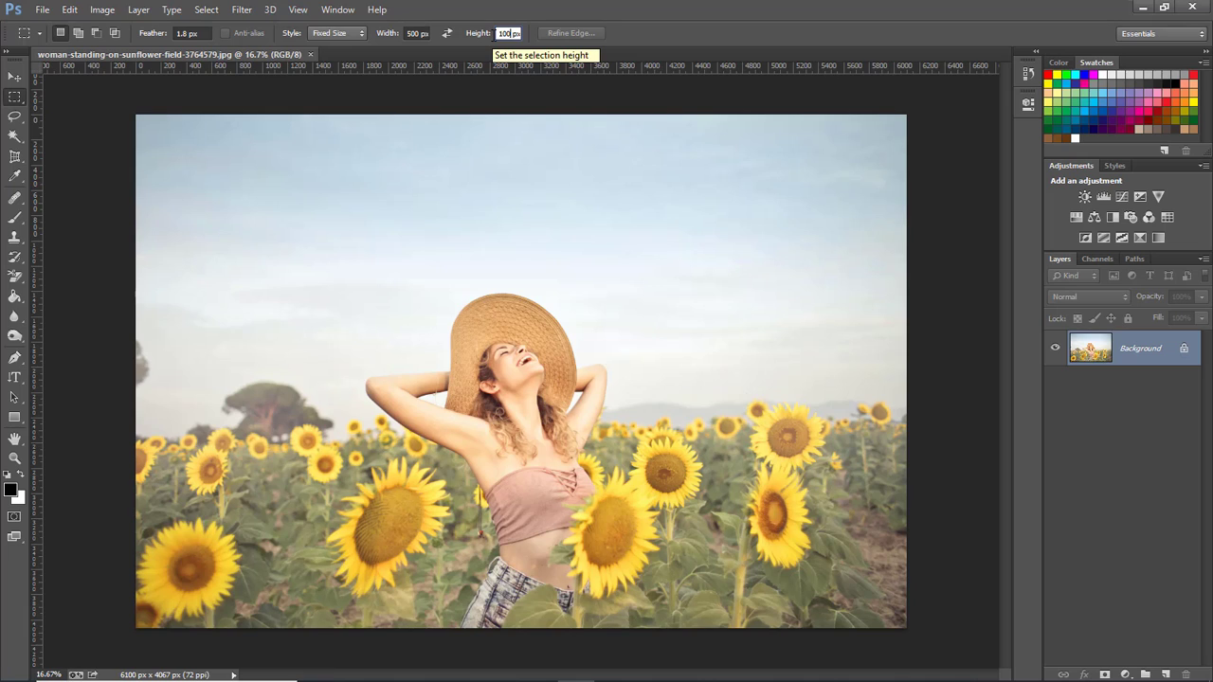
{"action": "type", "text": "0"}
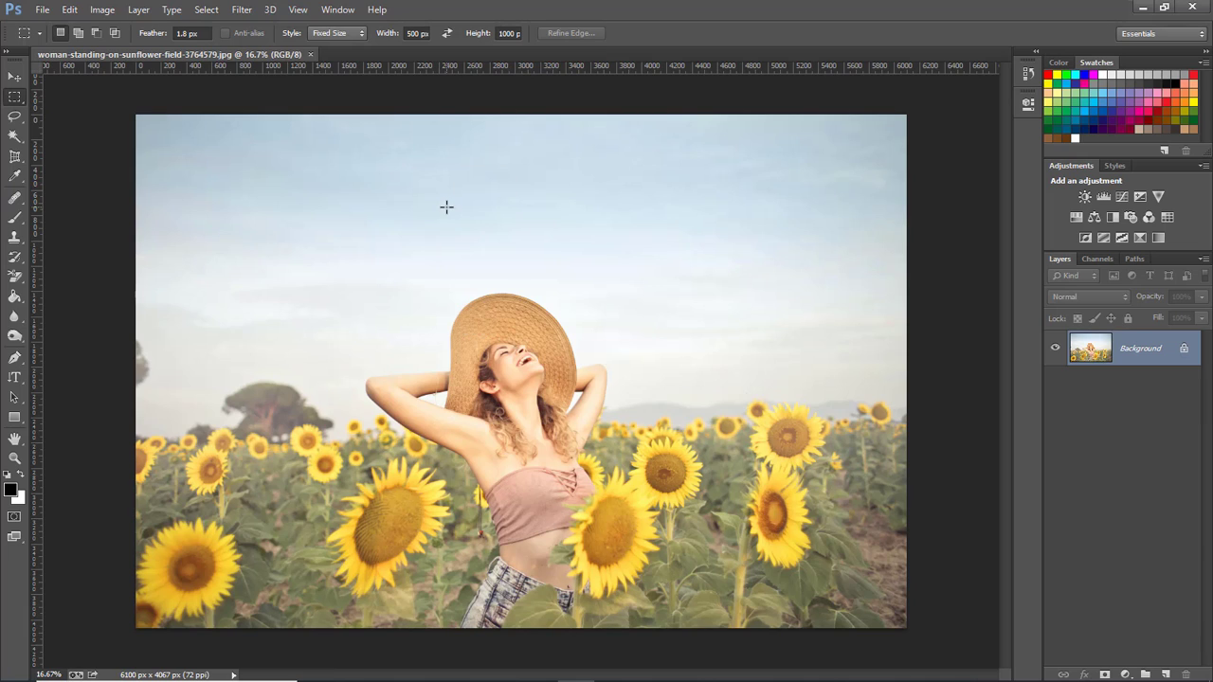
{"action": "left_click", "coordinate": [448, 207]}
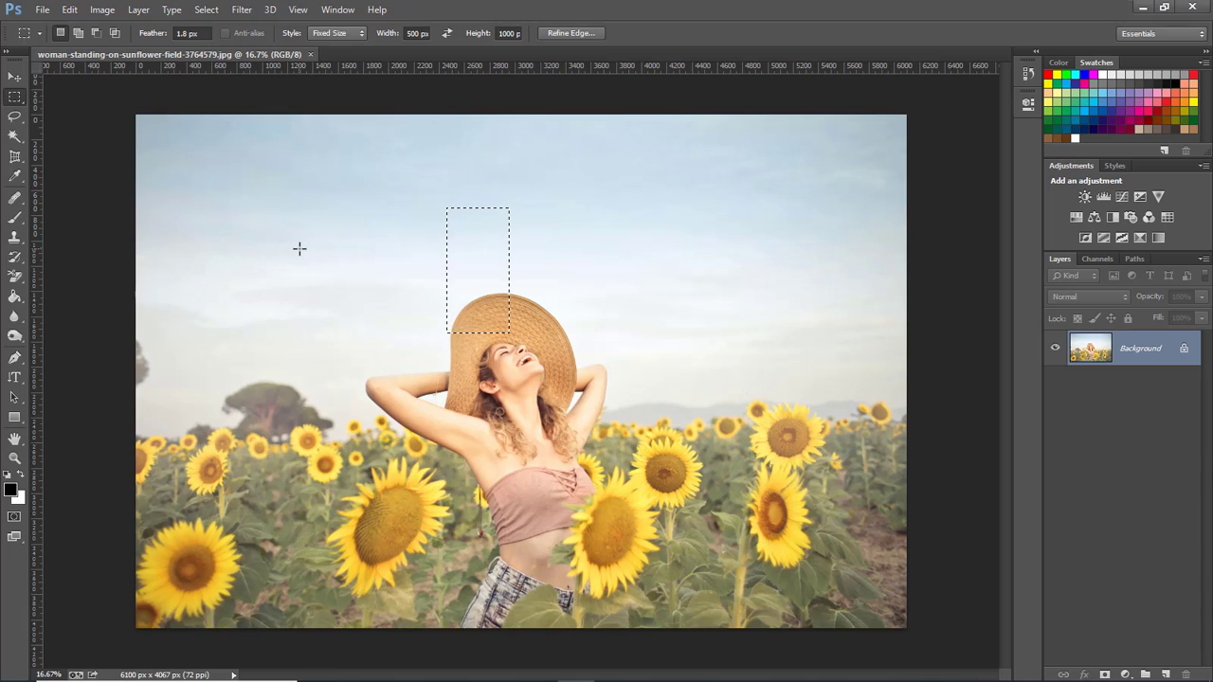
{"action": "key", "text": "ctrl+d"}
Switch to the Elliptical Marquee and enter a fixed size of 600 × 600 px
{"action": "right_click", "coordinate": [18, 102]}
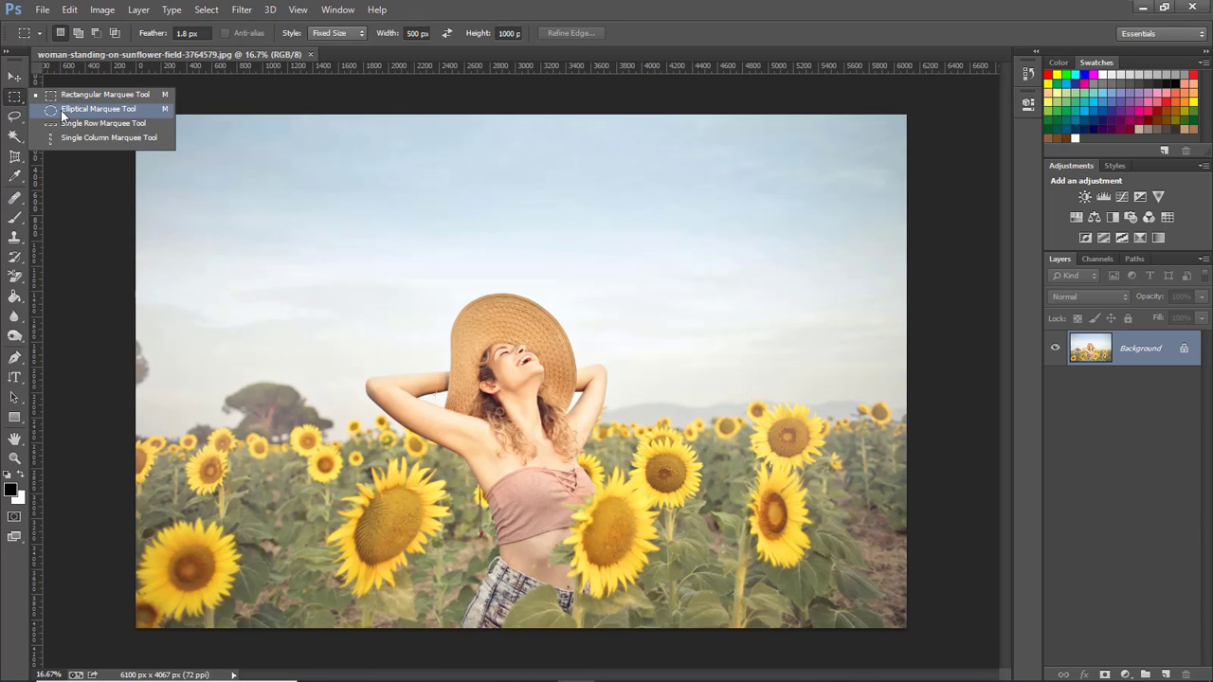
{"action": "left_click", "coordinate": [67, 112]}
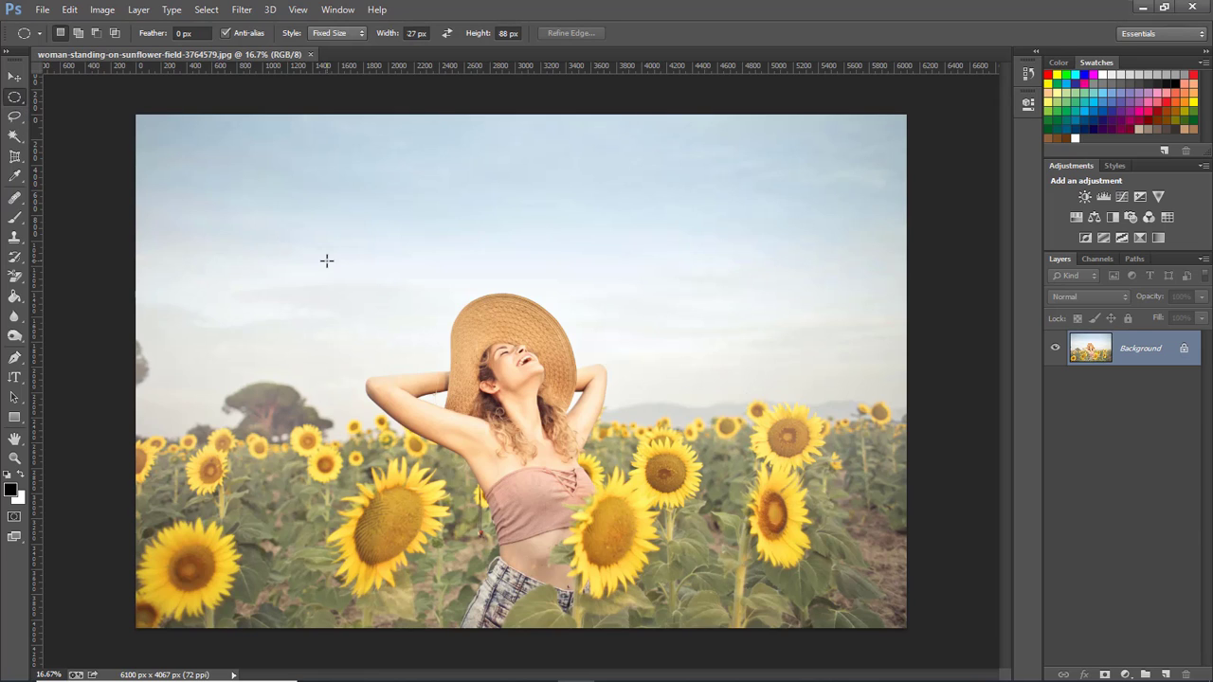
{"action": "double_click", "coordinate": [415, 35]}
{"action": "type", "text": "600"}
{"action": "key", "text": "Return"}
{"action": "key", "text": "Tab"}
{"action": "type", "text": "600"}
Confirm the 600 px height and place a 600 px circle selection on the sunflower photo
{"action": "key", "text": "Return"}
{"action": "left_click", "coordinate": [356, 284]}
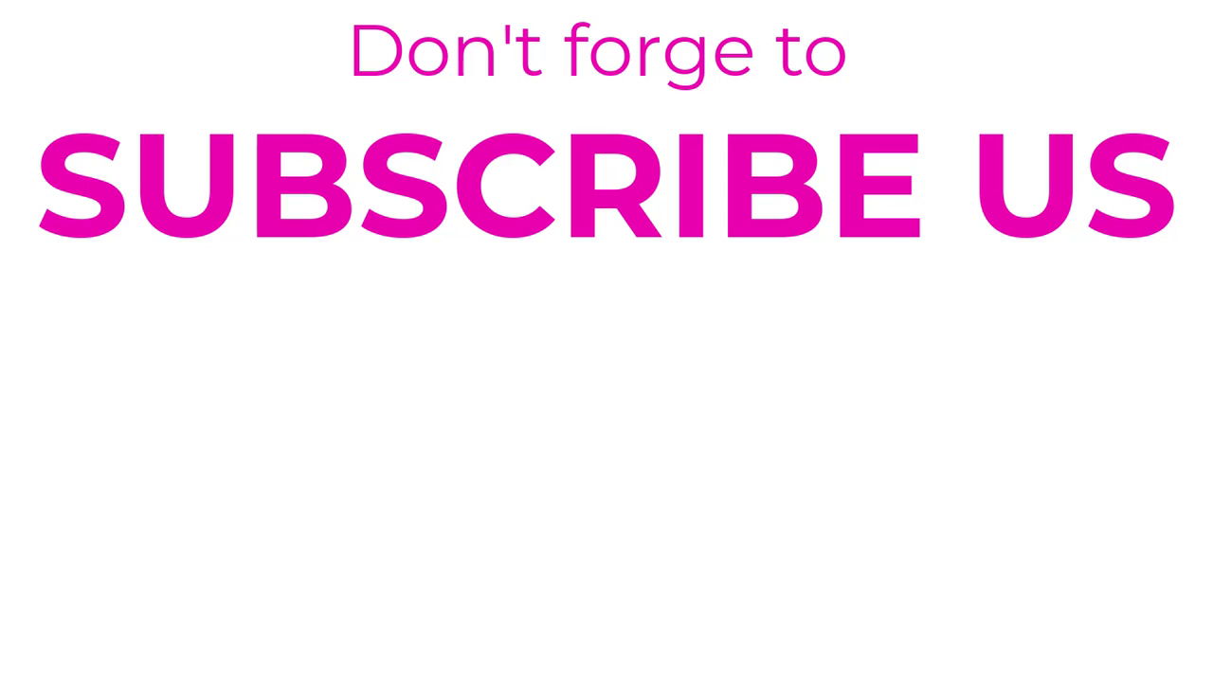